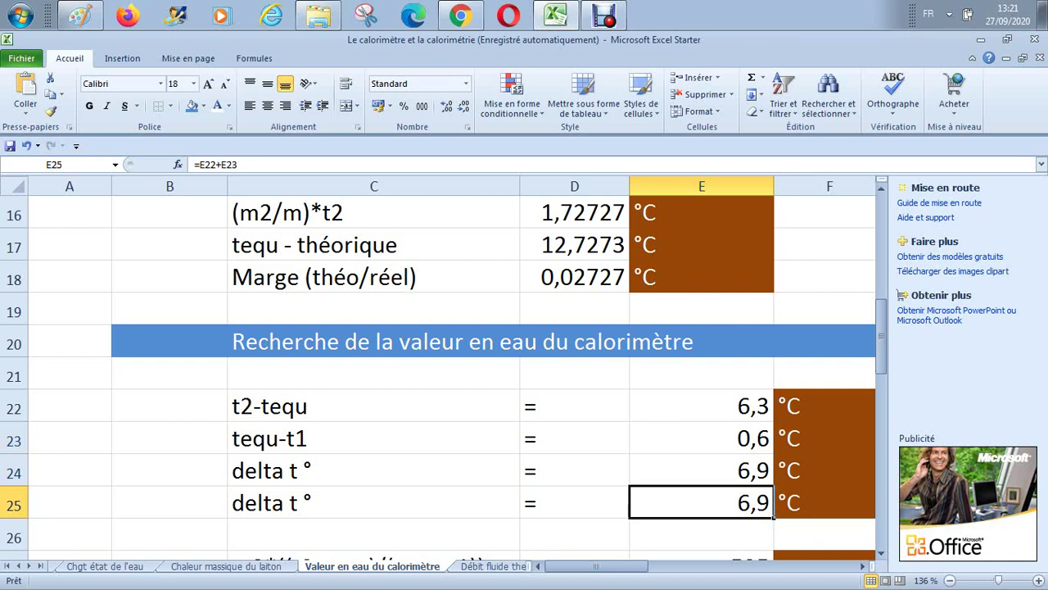
Examine the t2-tequ, tequ-t1 and delta t° rows of the water-value section, including the formula in E23.
{"action": "key", "text": "Up"}
{"action": "key", "text": "Up"}
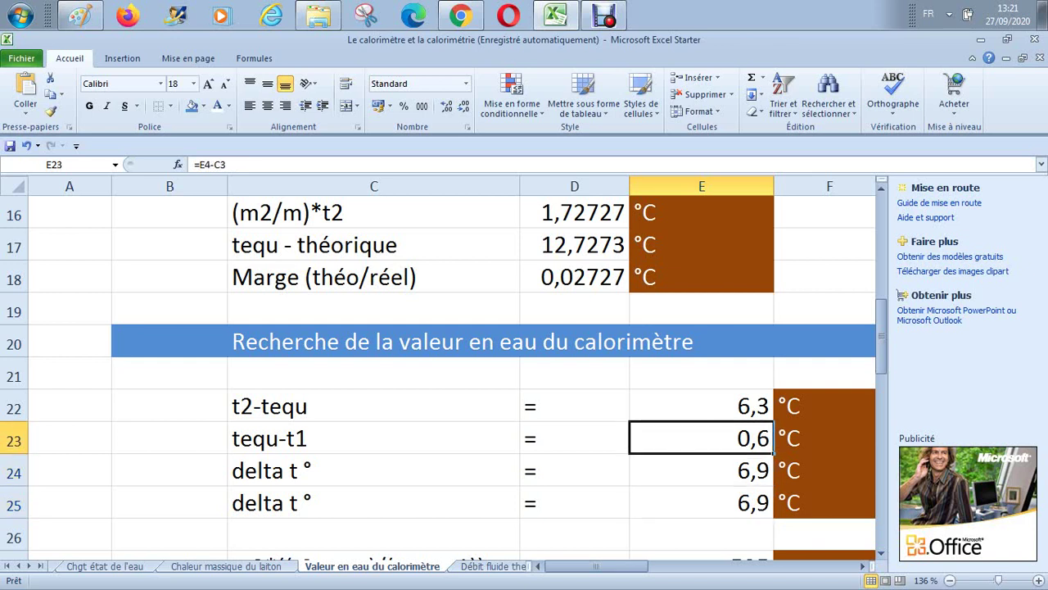
{"action": "key", "text": "Left"}
{"action": "key", "text": "Down"}
{"action": "key", "text": "Left"}
{"action": "key", "text": "Left"}
{"action": "key", "text": "Up"}
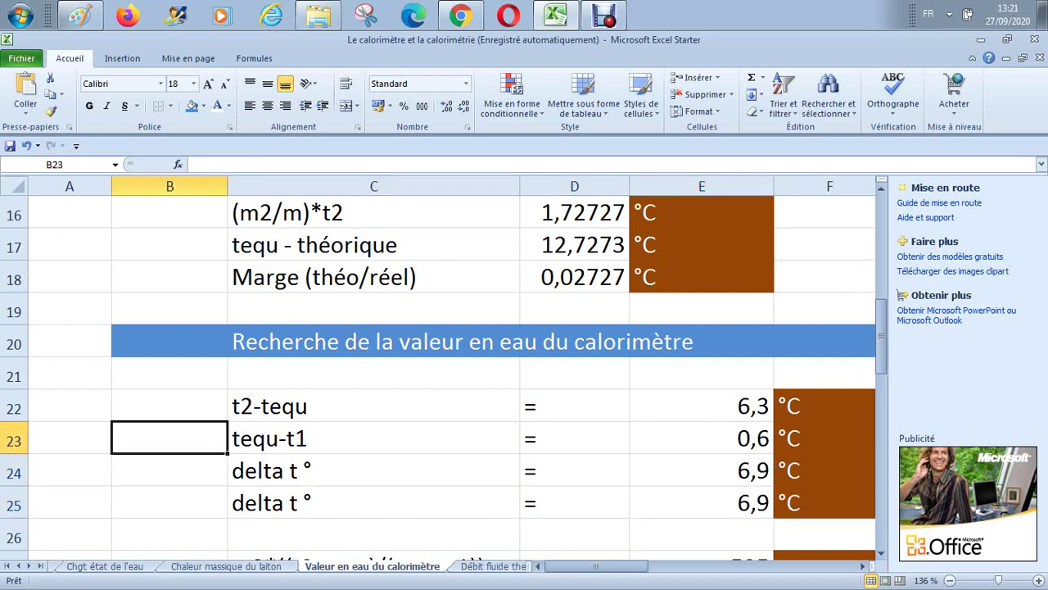
{"action": "key", "text": "Right"}
{"action": "key", "text": "Right"}
{"action": "key", "text": "Right"}
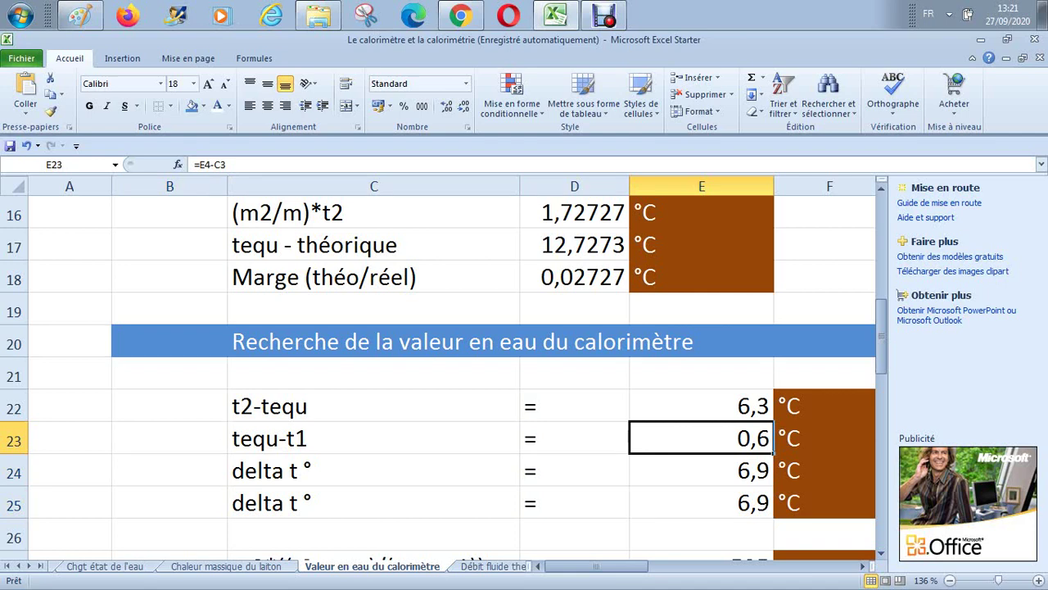
Go back to the problem statement at the start of the sheet and check the initial water temperature in C3.
{"action": "key", "text": "Up"}
{"action": "key", "text": "Page_Up"}
{"action": "key", "text": "Page_Up"}
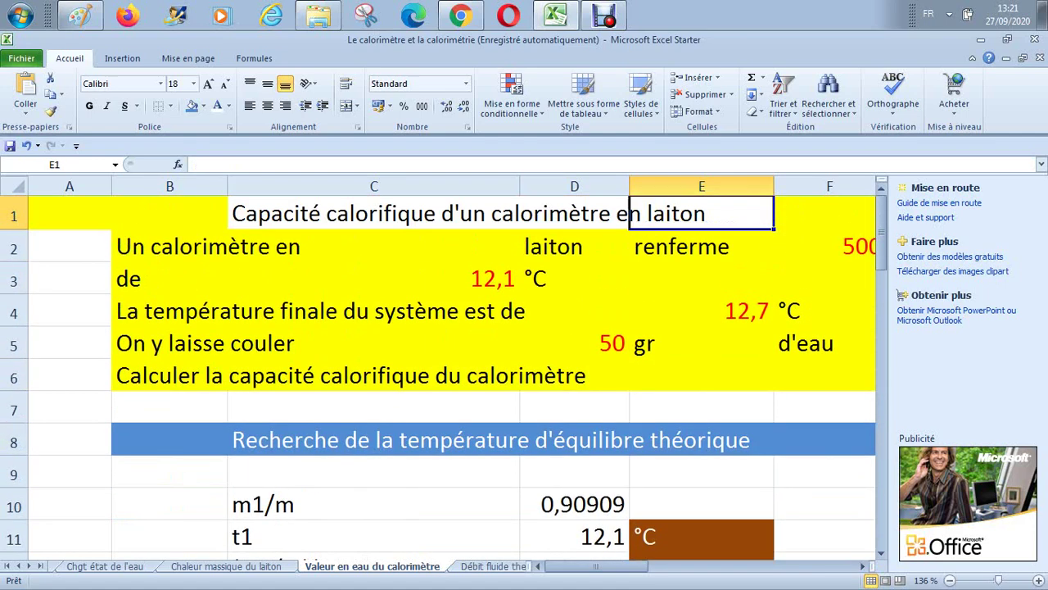
{"action": "key", "text": "Down"}
{"action": "key", "text": "Down"}
{"action": "key", "text": "Down"}
{"action": "key", "text": "Up"}
{"action": "key", "text": "Left"}
{"action": "key", "text": "Left"}
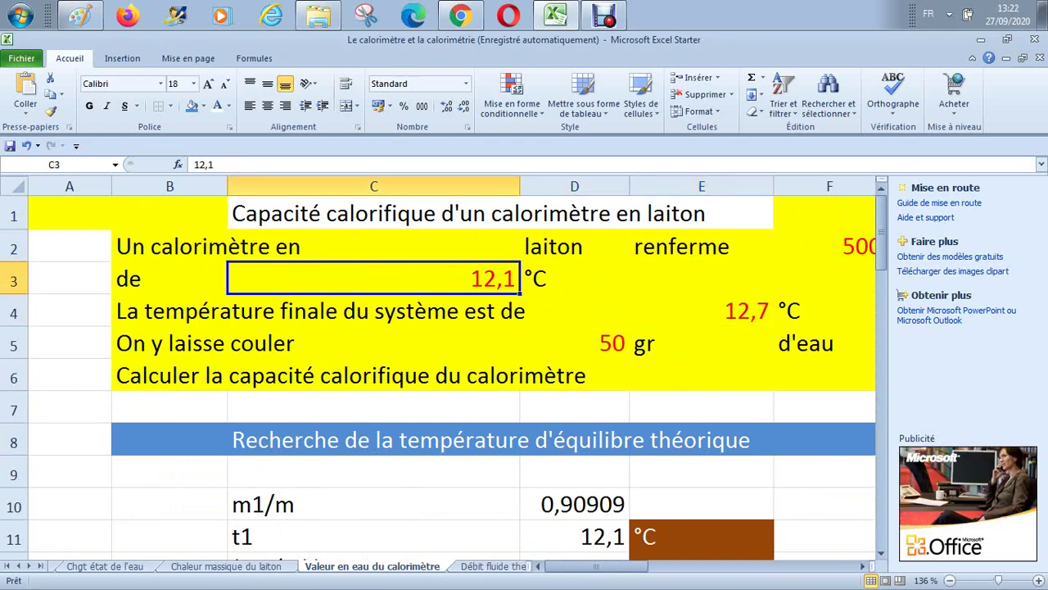
Read row 2 of the problem statement across to the end of its text about the water in the calorimeter.
{"action": "key", "text": "Up"}
{"action": "key", "text": "Right"}
{"action": "key", "text": "Right"}
{"action": "key", "text": "Right"}
{"action": "key", "text": "Right"}
{"action": "key", "text": "Right"}
{"action": "key", "text": "Right"}
{"action": "key", "text": "Right"}
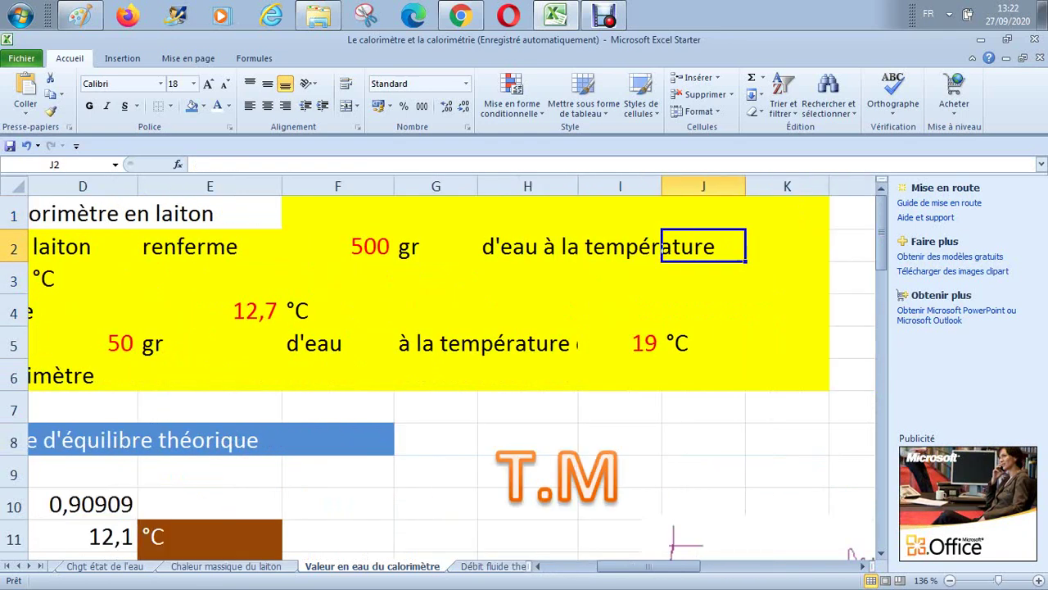
Read rows 3 and 4 of the statement, covering the initial water temperature and the final system temperature in E4.
{"action": "key", "text": "Left"}
{"action": "key", "text": "Home"}
{"action": "key", "text": "Down"}
{"action": "key", "text": "Right"}
{"action": "key", "text": "Right"}
{"action": "key", "text": "Right"}
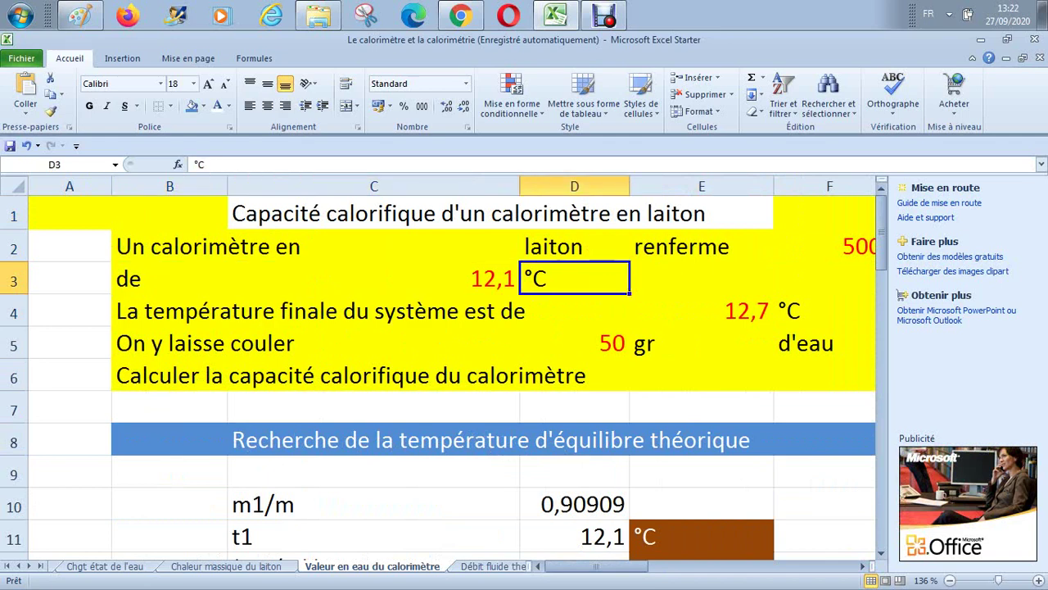
{"action": "key", "text": "Down"}
{"action": "key", "text": "Left"}
{"action": "key", "text": "Left"}
{"action": "key", "text": "Right"}
{"action": "key", "text": "Right"}
{"action": "key", "text": "Right"}
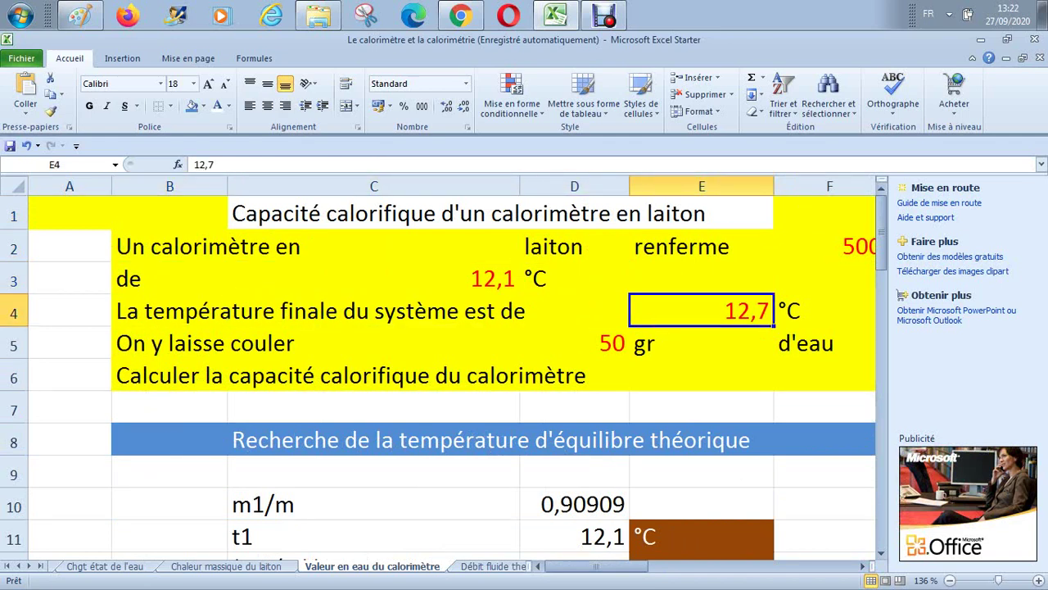
Compare the initial temperature in C3 with the final system temperature in row 4.
{"action": "key", "text": "Right"}
{"action": "key", "text": "Left"}
{"action": "key", "text": "Left"}
{"action": "key", "text": "Up"}
{"action": "key", "text": "Left"}
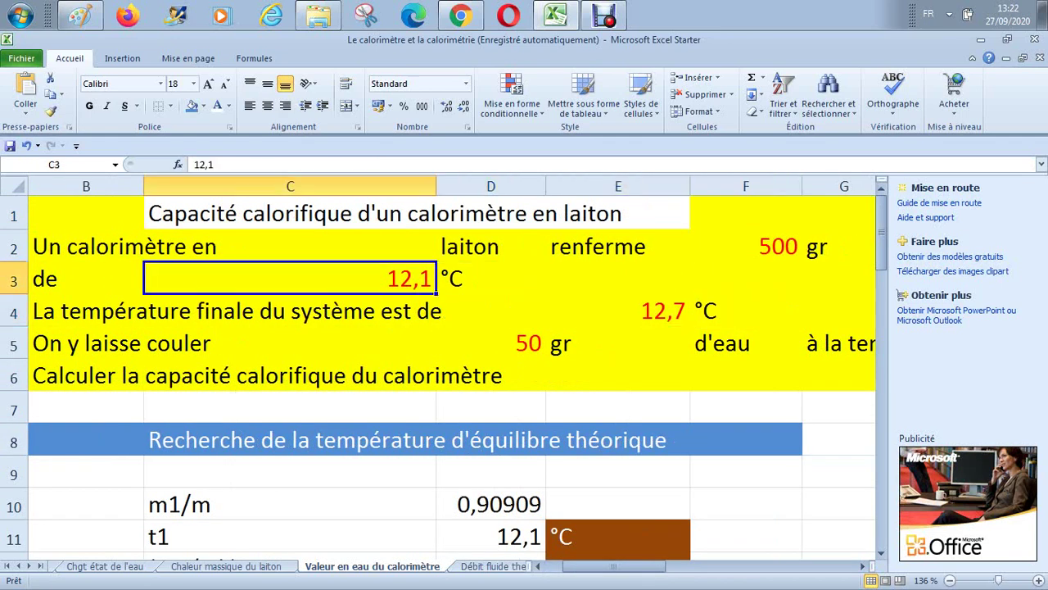
{"action": "key", "text": "Down"}
{"action": "key", "text": "Right"}
{"action": "key", "text": "Right"}
{"action": "key", "text": "Up"}
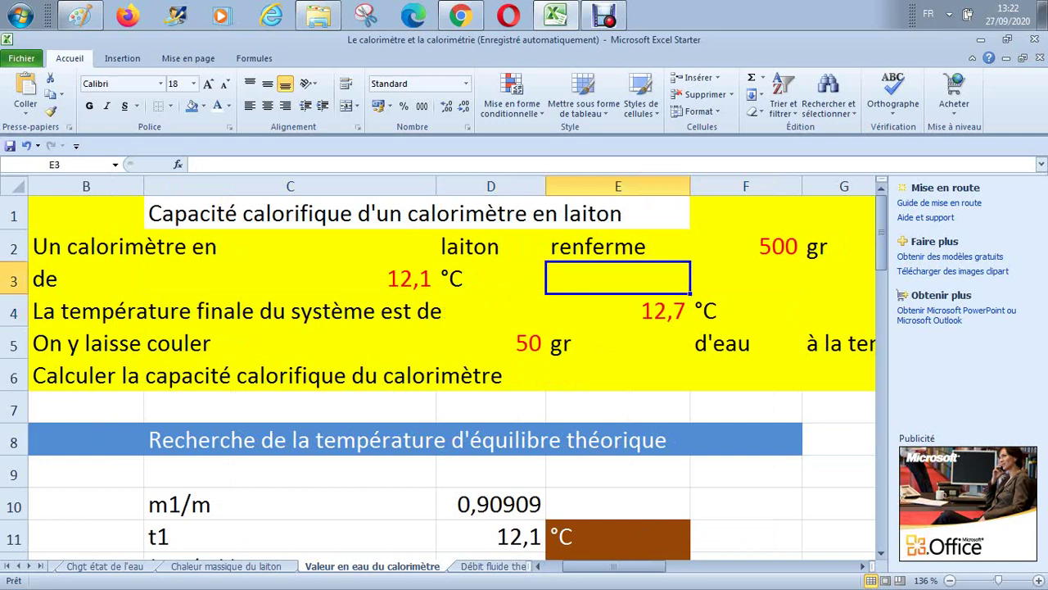
{"action": "key", "text": "Left"}
{"action": "key", "text": "Left"}
{"action": "key", "text": "Left"}
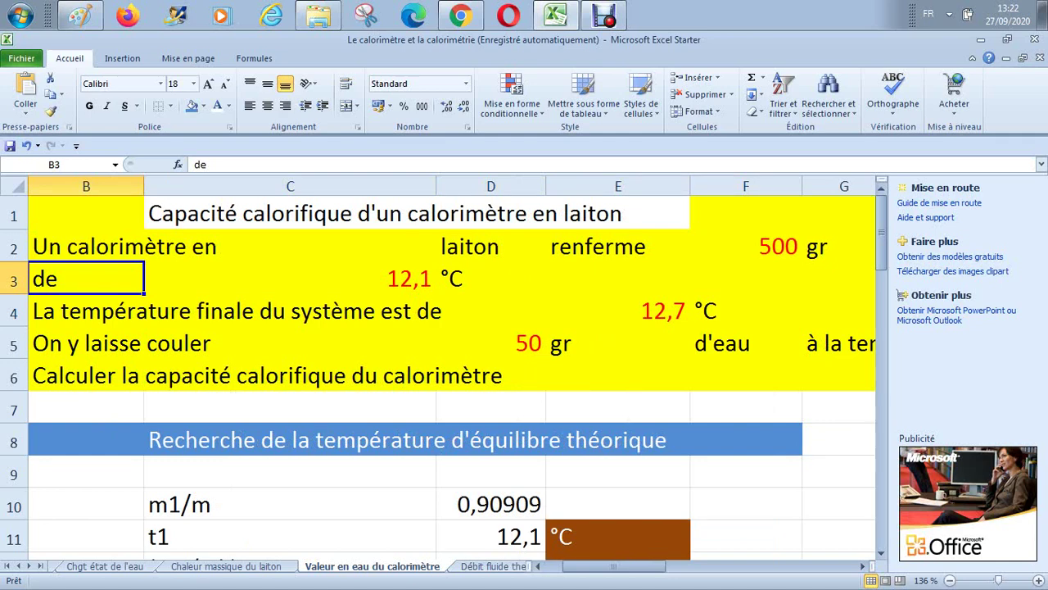
Review the calorimeter material and its water mass in row 2, through to the temperature wording in H2.
{"action": "key", "text": "Up"}
{"action": "key", "text": "Right"}
{"action": "key", "text": "Right"}
{"action": "key", "text": "Right"}
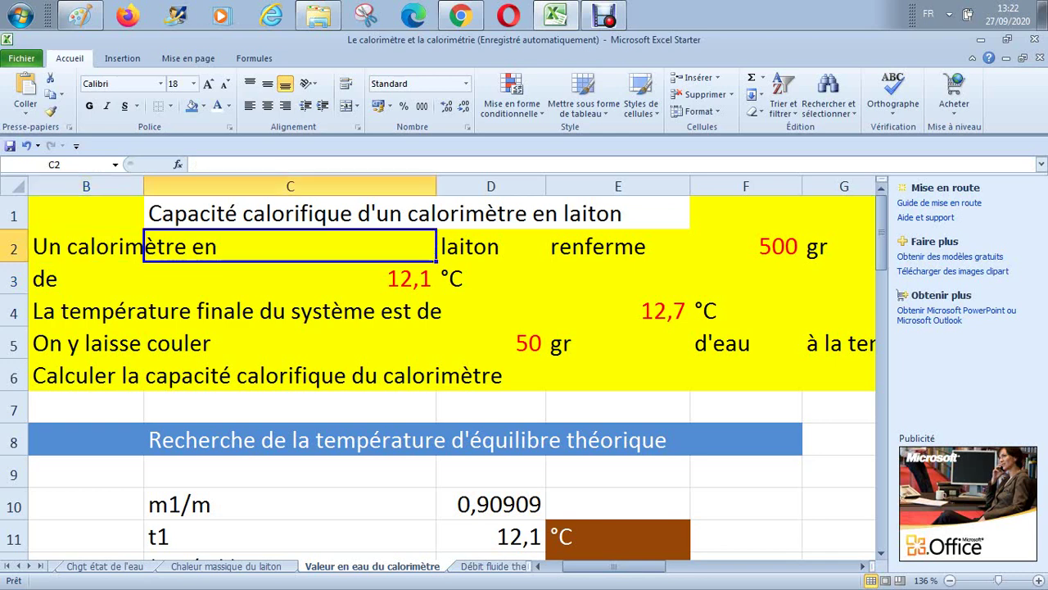
{"action": "key", "text": "Down"}
{"action": "key", "text": "Up"}
{"action": "key", "text": "Right"}
{"action": "key", "text": "Right"}
{"action": "key", "text": "Right"}
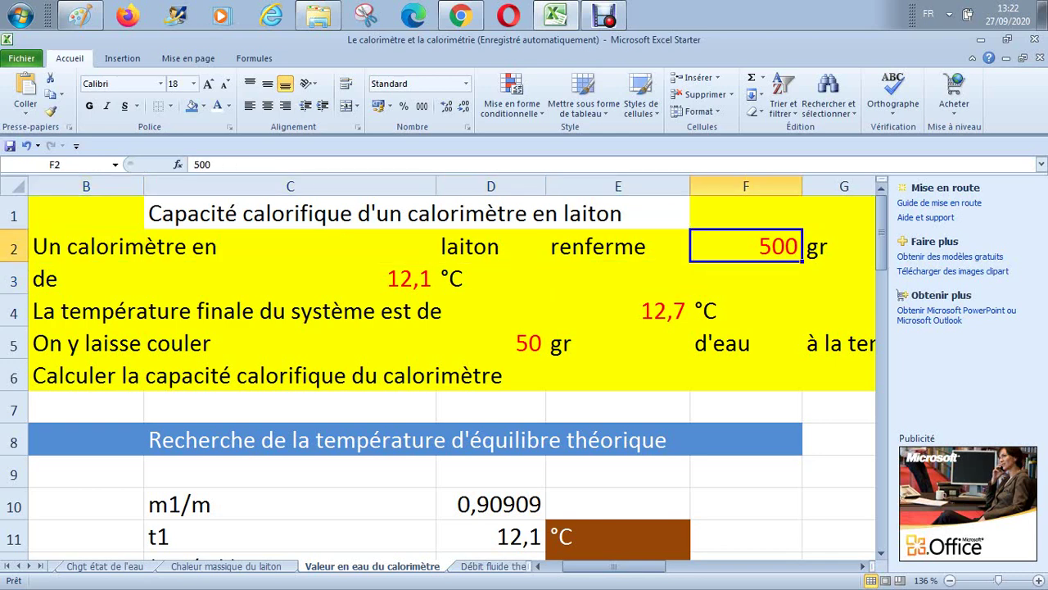
{"action": "key", "text": "Right"}
{"action": "key", "text": "Left"}
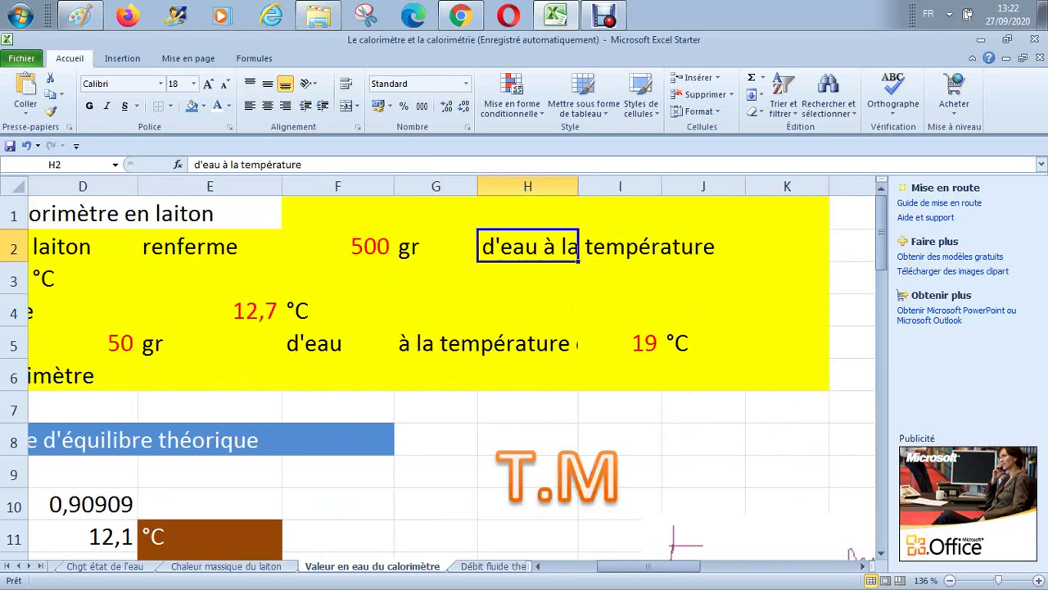
{"action": "key", "text": "Left"}
{"action": "key", "text": "Left"}
{"action": "key", "text": "Right"}
{"action": "key", "text": "Right"}
Follow the statement back along row 3 to the start of the final-temperature line in row 4.
{"action": "key", "text": "Down"}
{"action": "key", "text": "Left"}
{"action": "key", "text": "Left"}
{"action": "key", "text": "Left"}
{"action": "key", "text": "Left"}
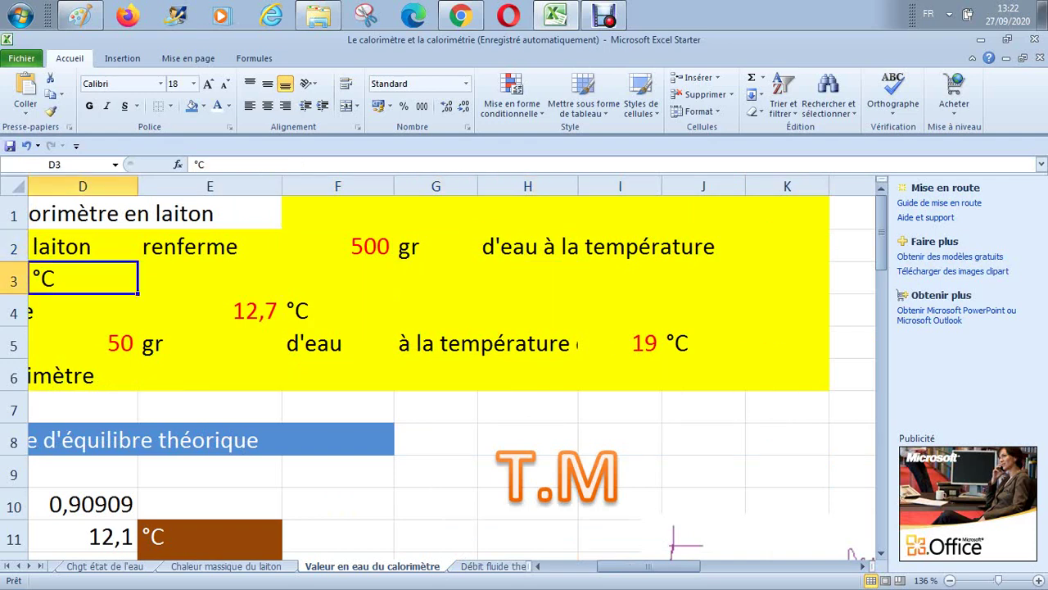
{"action": "key", "text": "Left"}
{"action": "key", "text": "Left"}
{"action": "key", "text": "Left"}
{"action": "key", "text": "Down"}
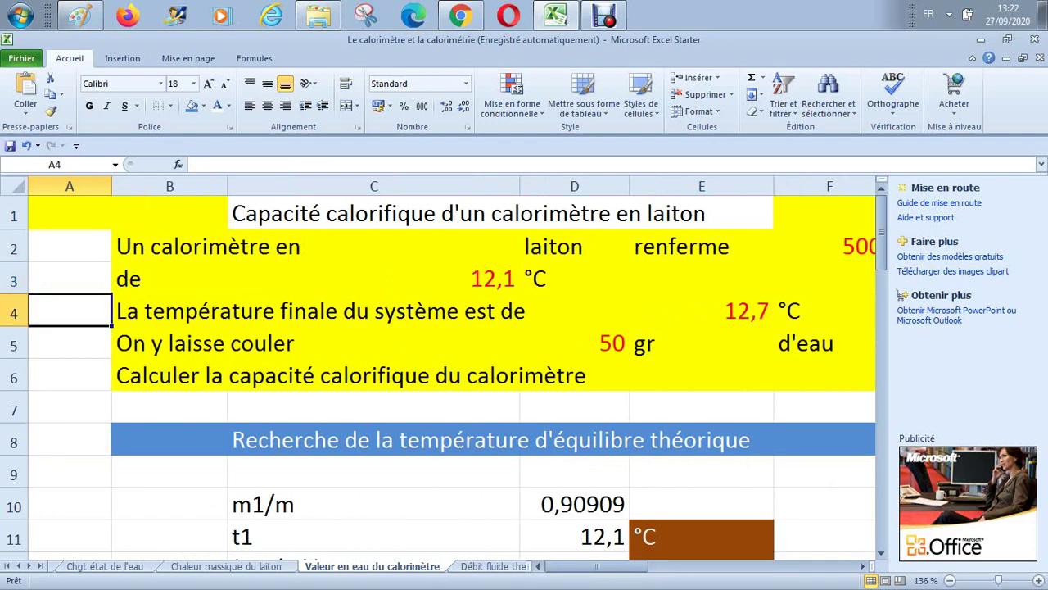
Read row 5 of the statement, examining the mass of the poured water and its temperature in I5.
{"action": "key", "text": "Down"}
{"action": "key", "text": "Right"}
{"action": "key", "text": "Right"}
{"action": "key", "text": "Right"}
{"action": "key", "text": "Right"}
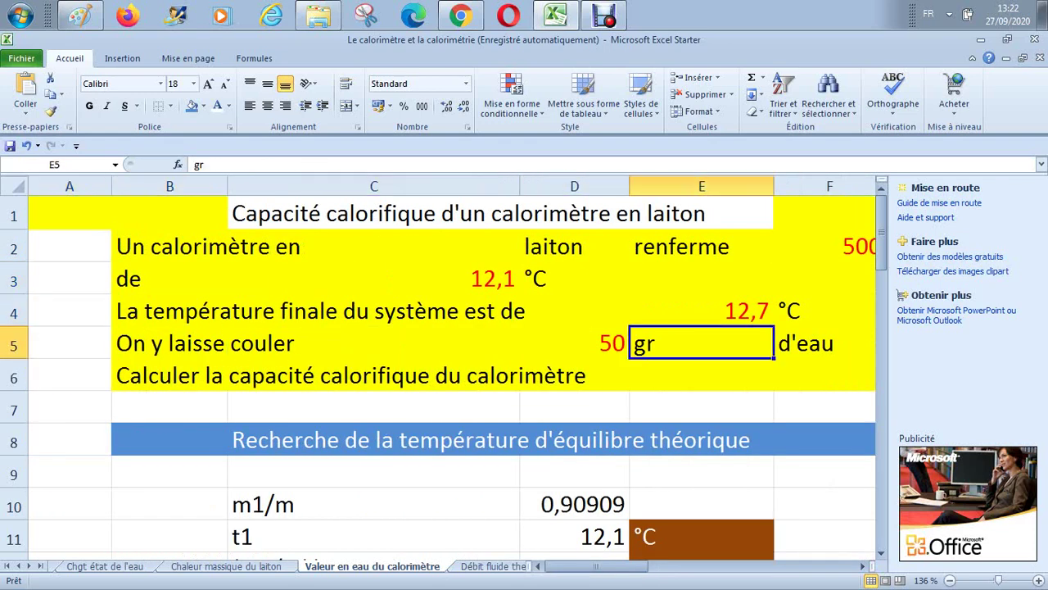
{"action": "key", "text": "Right"}
{"action": "key", "text": "Right"}
{"action": "key", "text": "Right"}
{"action": "key", "text": "Right"}
{"action": "key", "text": "Right"}
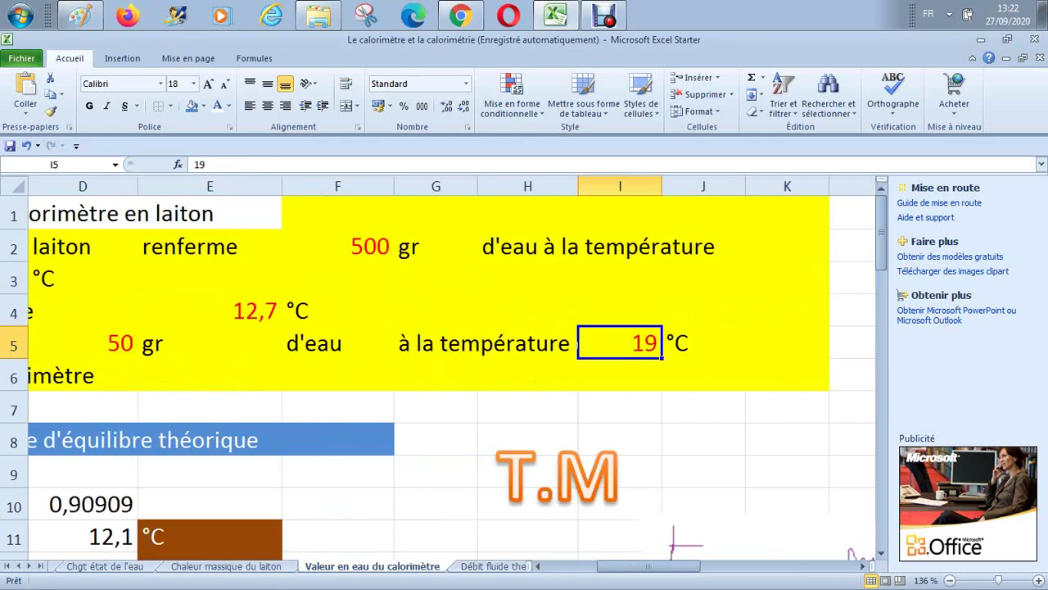
Go back along row 6 to the start of the line asking for the calorimeter's heat capacity.
{"action": "key", "text": "Down"}
{"action": "key", "text": "Left"}
{"action": "key", "text": "Left"}
{"action": "key", "text": "Left"}
{"action": "key", "text": "Left"}
{"action": "key", "text": "Left"}
{"action": "key", "text": "Left"}
{"action": "key", "text": "Left"}
{"action": "key", "text": "Left"}
{"action": "key", "text": "Left"}
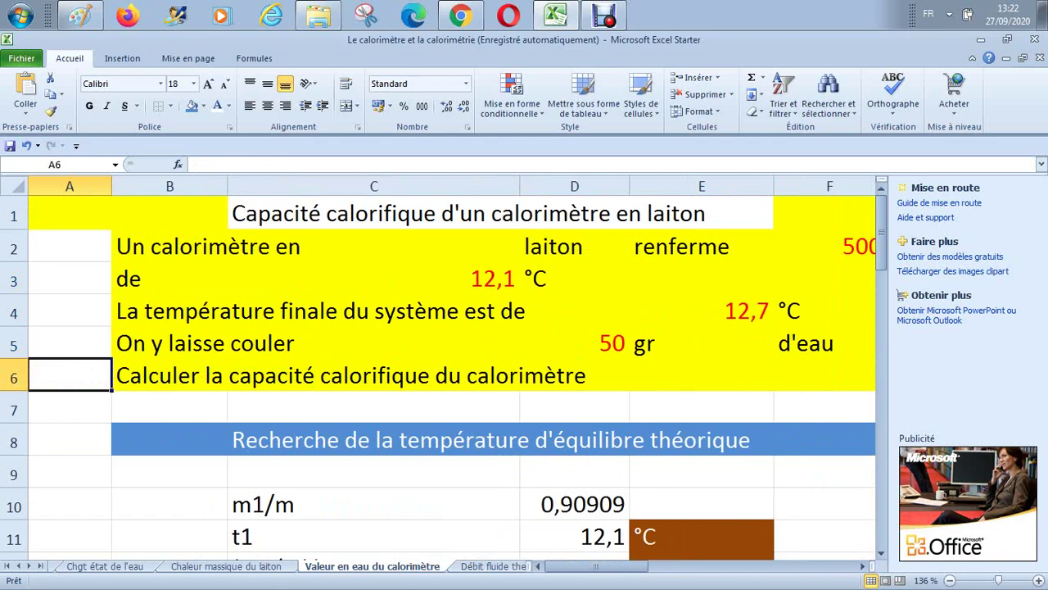
Reread the poured-water line in row 5 up to its temperature wording, then return to its beginning in B5.
{"action": "key", "text": "Up"}
{"action": "key", "text": "Right"}
{"action": "key", "text": "Right"}
{"action": "key", "text": "Right"}
{"action": "key", "text": "Right"}
{"action": "key", "text": "Right"}
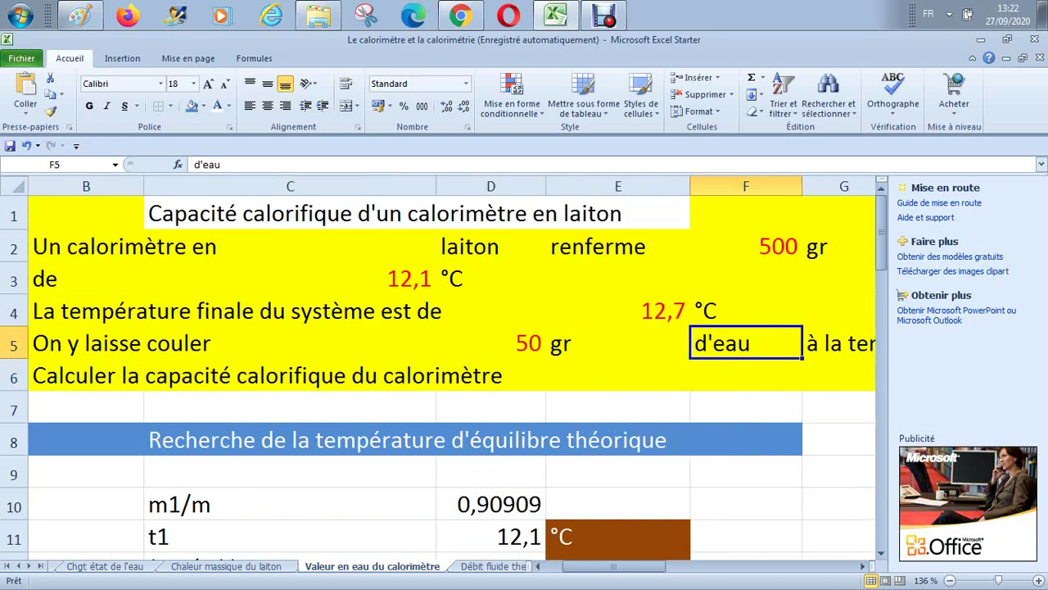
{"action": "key", "text": "Right"}
{"action": "key", "text": "Right"}
{"action": "key", "text": "Right"}
{"action": "key", "text": "Right"}
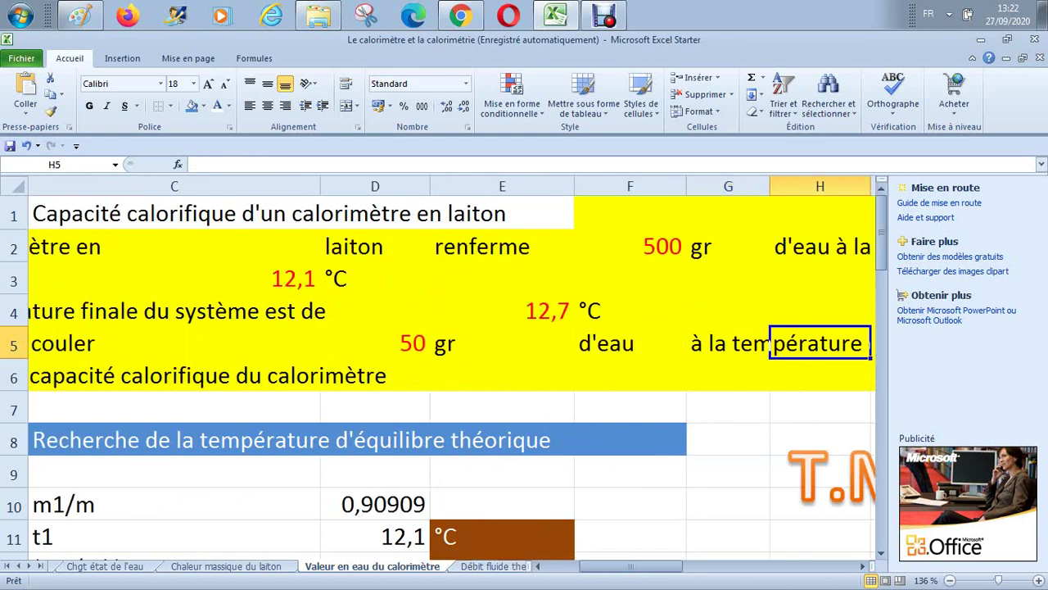
{"action": "key", "text": "Left"}
{"action": "key", "text": "Left"}
{"action": "key", "text": "Left"}
{"action": "key", "text": "Left"}
{"action": "key", "text": "Left"}
{"action": "key", "text": "Left"}
{"action": "key", "text": "Left"}
{"action": "key", "text": "Left"}
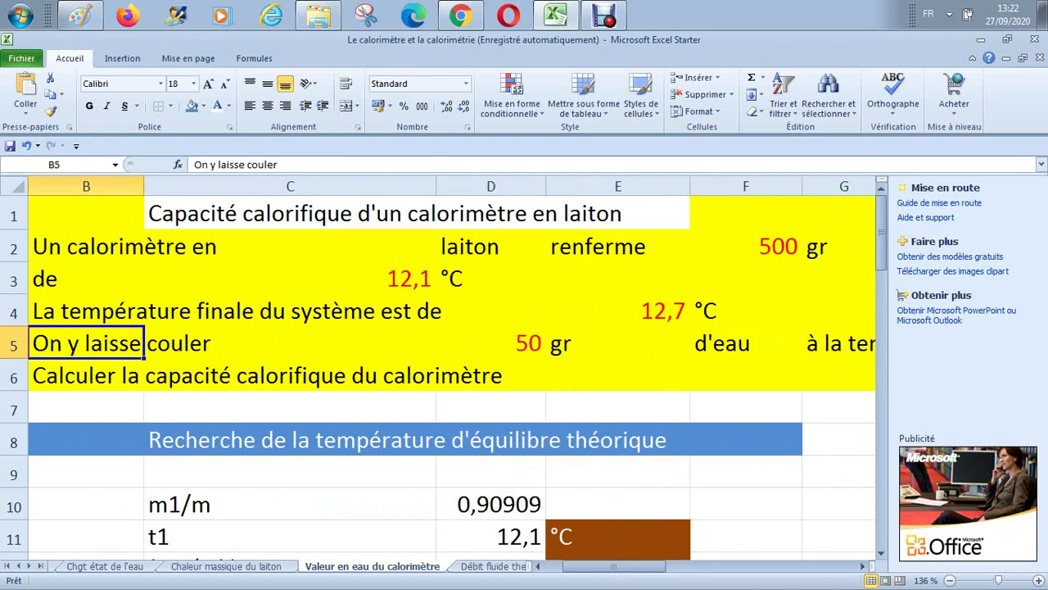
Recheck row 2 of the statement, from the calorimeter's material to the wording about the water's temperature.
{"action": "key", "text": "Up"}
{"action": "key", "text": "Up"}
{"action": "key", "text": "Up"}
{"action": "key", "text": "Right"}
{"action": "key", "text": "Right"}
{"action": "key", "text": "Right"}
{"action": "key", "text": "Right"}
{"action": "key", "text": "Right"}
{"action": "key", "text": "Right"}
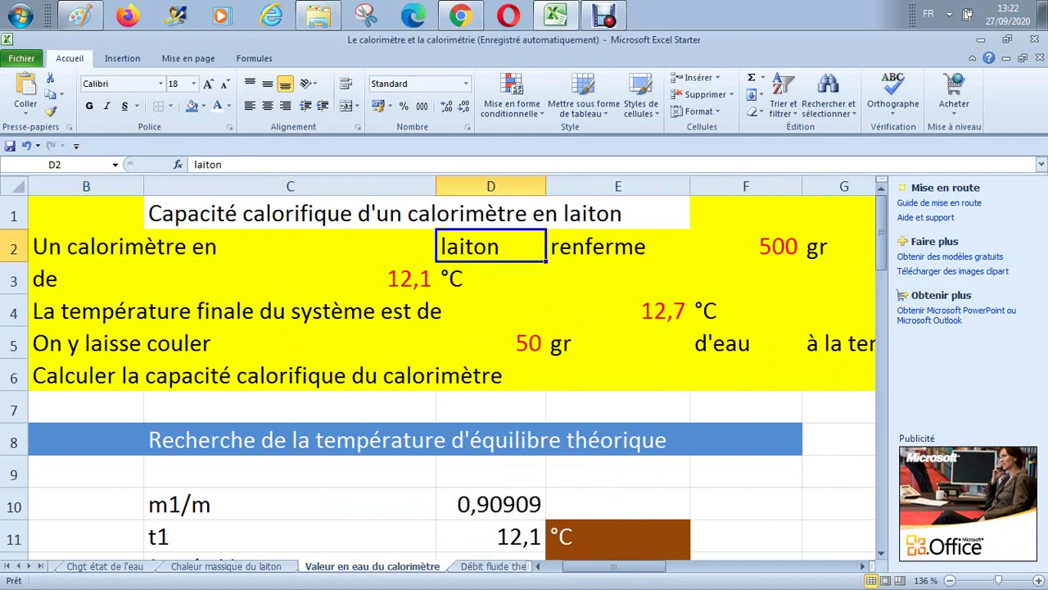
{"action": "key", "text": "Right"}
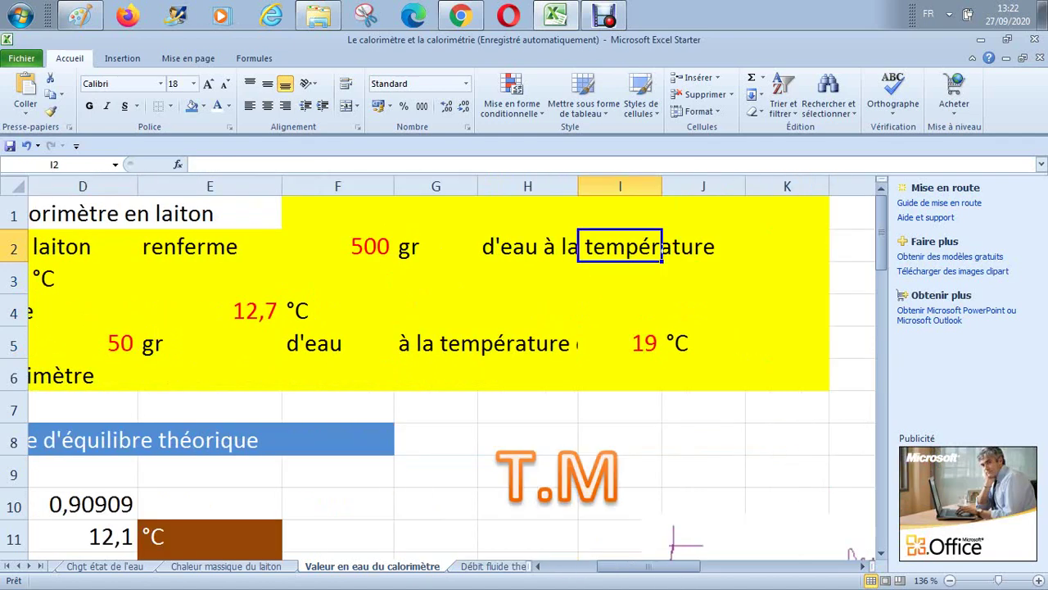
Examine the question in row 6 asking to calculate the calorimeter's heat capacity, ending on cell B6.
{"action": "key", "text": "Down"}
{"action": "key", "text": "Left"}
{"action": "key", "text": "Left"}
{"action": "key", "text": "Left"}
{"action": "key", "text": "Left"}
{"action": "key", "text": "Left"}
{"action": "key", "text": "Left"}
{"action": "key", "text": "Left"}
{"action": "key", "text": "Left"}
{"action": "key", "text": "Down"}
{"action": "key", "text": "Down"}
{"action": "key", "text": "Down"}
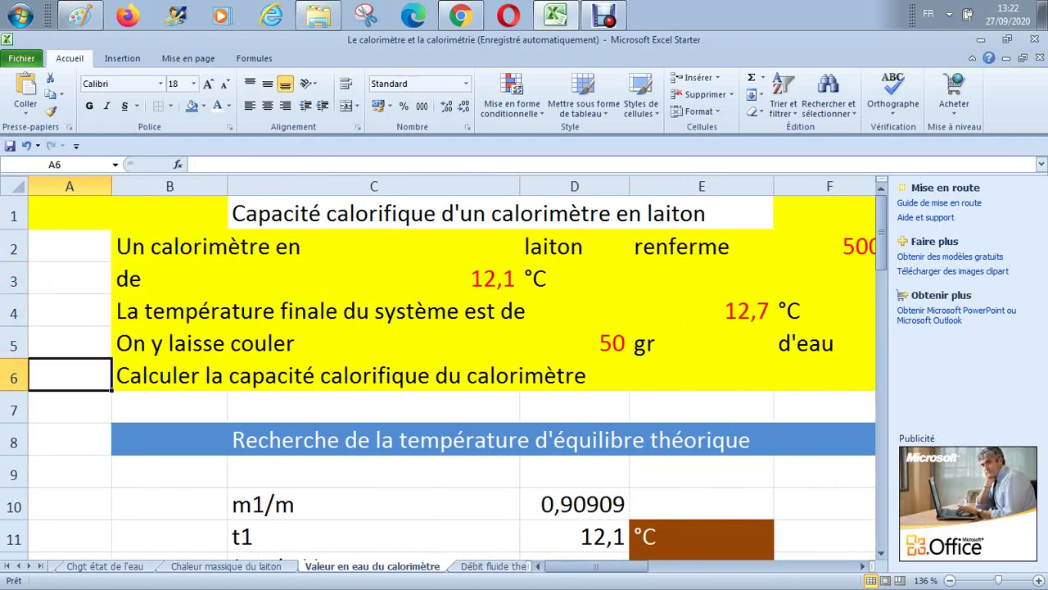
{"action": "key", "text": "Down"}
{"action": "key", "text": "Up"}
{"action": "key", "text": "Right"}
{"action": "key", "text": "Right"}
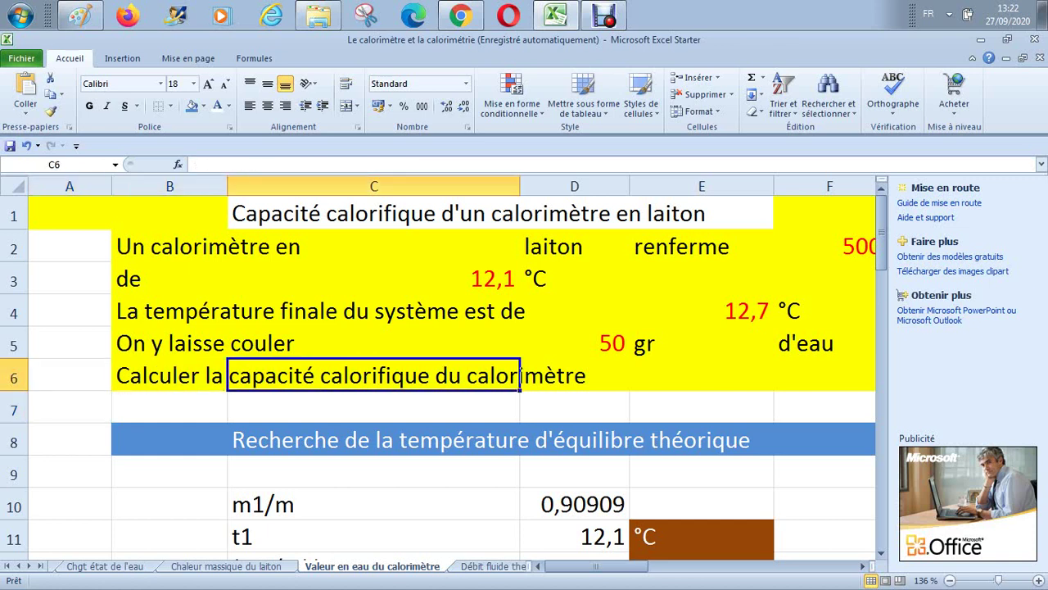
{"action": "key", "text": "Right"}
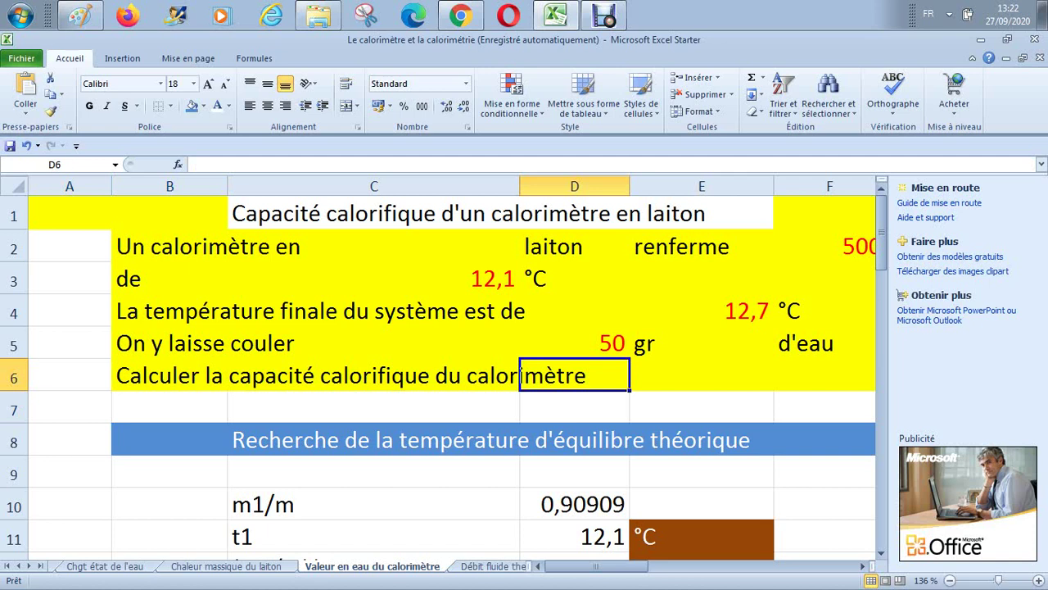
{"action": "key", "text": "Left"}
{"action": "key", "text": "Left"}
{"action": "key", "text": "Left"}
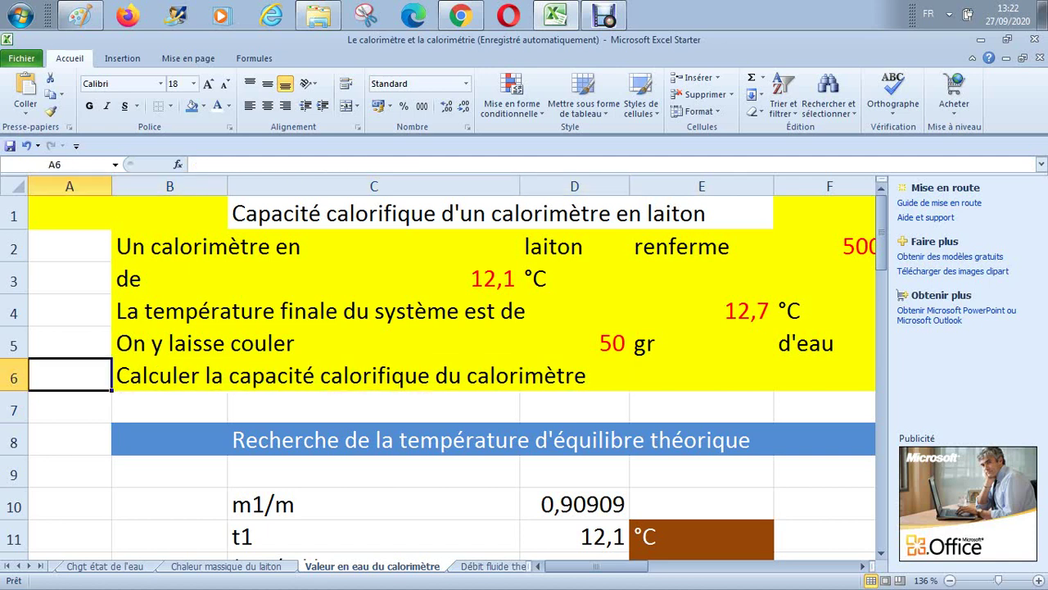
{"action": "key", "text": "Right"}
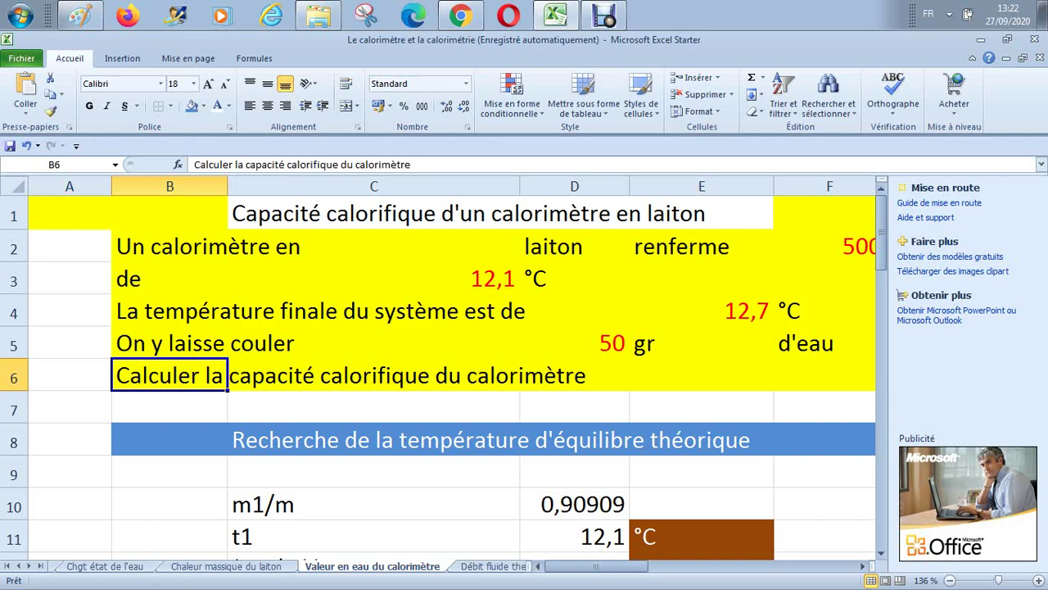
Go down column B through the theoretical equilibrium temperature section to the temperature differences of the calorimeter's water value section.
{"action": "key", "text": "Down"}
{"action": "key", "text": "Down"}
{"action": "key", "text": "Down"}
{"action": "key", "text": "Down"}
{"action": "key", "text": "Down"}
{"action": "key", "text": "Down"}
{"action": "key", "text": "Down"}
{"action": "key", "text": "Down"}
{"action": "key", "text": "Down"}
{"action": "key", "text": "Down"}
{"action": "key", "text": "Down"}
{"action": "key", "text": "Down"}
{"action": "key", "text": "Down"}
{"action": "key", "text": "Down"}
{"action": "key", "text": "Down"}
{"action": "key", "text": "Down"}
{"action": "key", "text": "Down"}
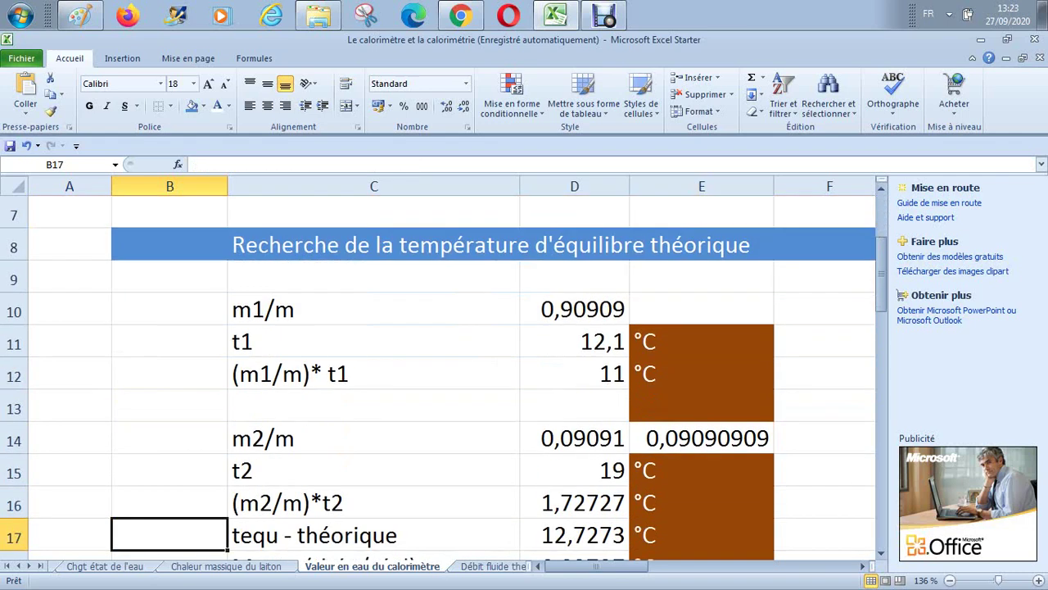
{"action": "key", "text": "Down"}
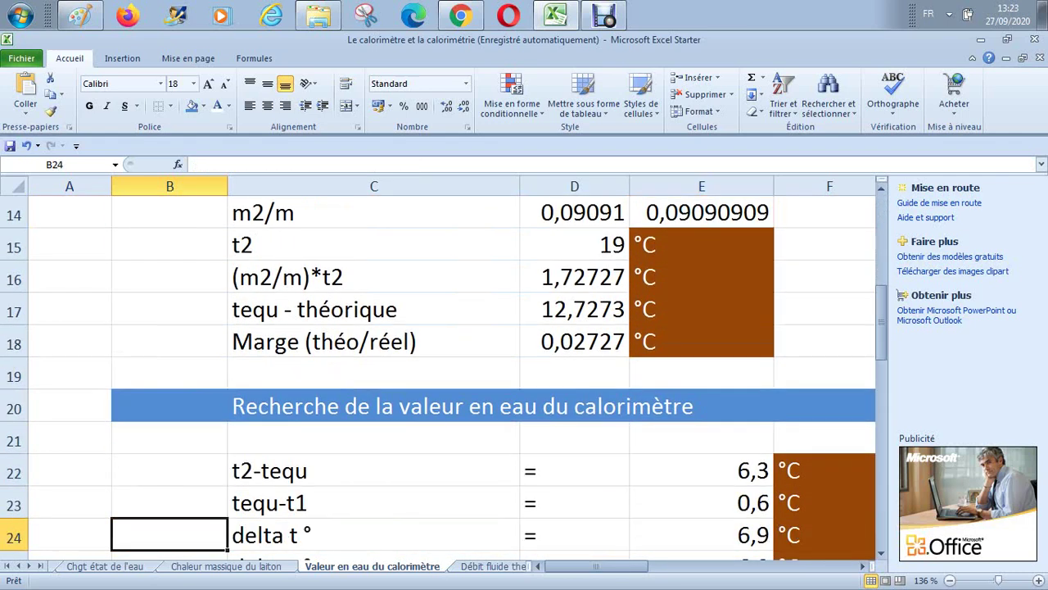
Examine the water value calculation in rows 22 to 29, from the temperature differences to the µ line.
{"action": "key", "text": "Down"}
{"action": "key", "text": "Up"}
{"action": "key", "text": "Down"}
{"action": "key", "text": "Down"}
{"action": "key", "text": "Down"}
{"action": "key", "text": "Down"}
{"action": "key", "text": "Down"}
{"action": "key", "text": "Down"}
{"action": "key", "text": "Down"}
{"action": "key", "text": "Down"}
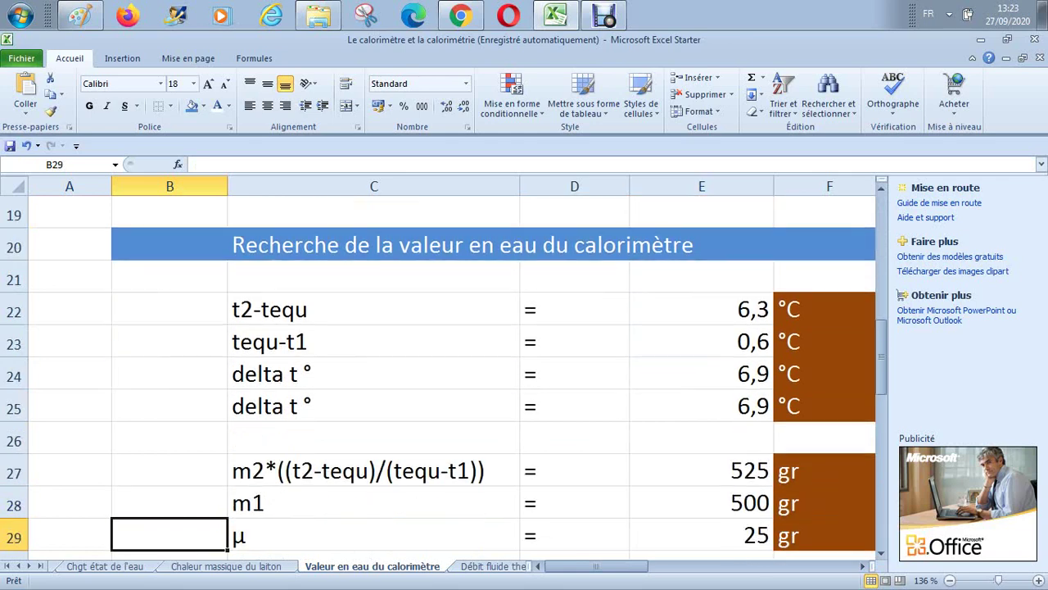
Go back up the water value calculation from the µ line to the t2-tequ line.
{"action": "key", "text": "Up"}
{"action": "key", "text": "Up"}
{"action": "key", "text": "Up"}
{"action": "key", "text": "Up"}
{"action": "key", "text": "Up"}
{"action": "key", "text": "Up"}
{"action": "key", "text": "Up"}
{"action": "key", "text": "Up"}
{"action": "key", "text": "Up"}
{"action": "key", "text": "Up"}
{"action": "key", "text": "Up"}
{"action": "key", "text": "Up"}
{"action": "key", "text": "Up"}
{"action": "key", "text": "Up"}
{"action": "key", "text": "Up"}
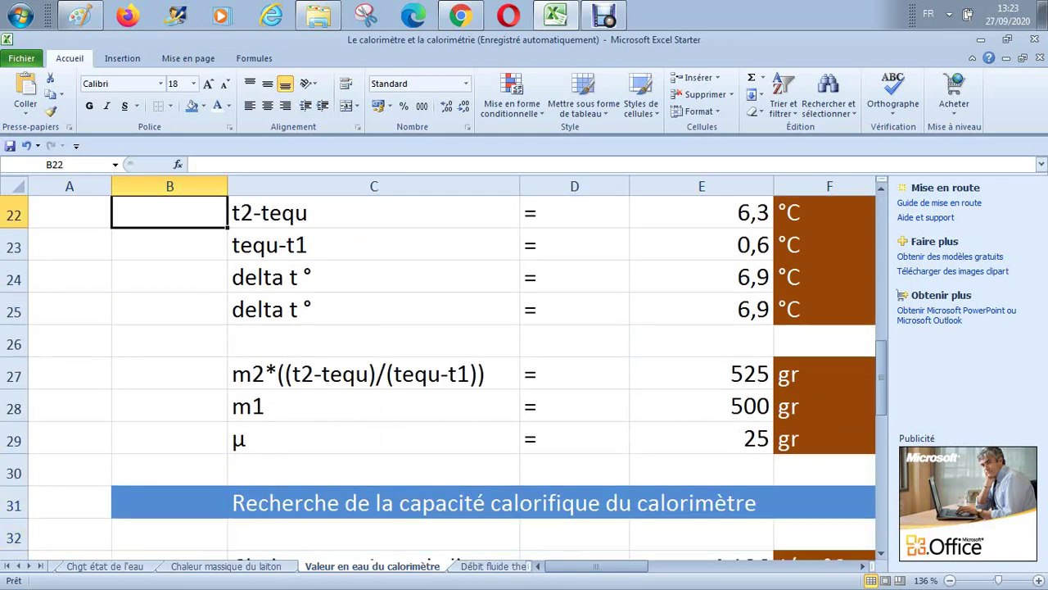
Go down past the calorimeter's heat capacity section to the heading on heat absorbed by the cold water alone, in row 39.
{"action": "key", "text": "Down"}
{"action": "key", "text": "Down"}
{"action": "key", "text": "Down"}
{"action": "key", "text": "Down"}
{"action": "key", "text": "Down"}
{"action": "key", "text": "Down"}
{"action": "key", "text": "Down"}
{"action": "key", "text": "Down"}
{"action": "key", "text": "Down"}
{"action": "key", "text": "Down"}
{"action": "key", "text": "Down"}
{"action": "key", "text": "Down"}
{"action": "key", "text": "Down"}
{"action": "key", "text": "Down"}
{"action": "key", "text": "Down"}
{"action": "key", "text": "Down"}
{"action": "key", "text": "Down"}
{"action": "key", "text": "Down"}
{"action": "key", "text": "Down"}
{"action": "key", "text": "Down"}
{"action": "key", "text": "Down"}
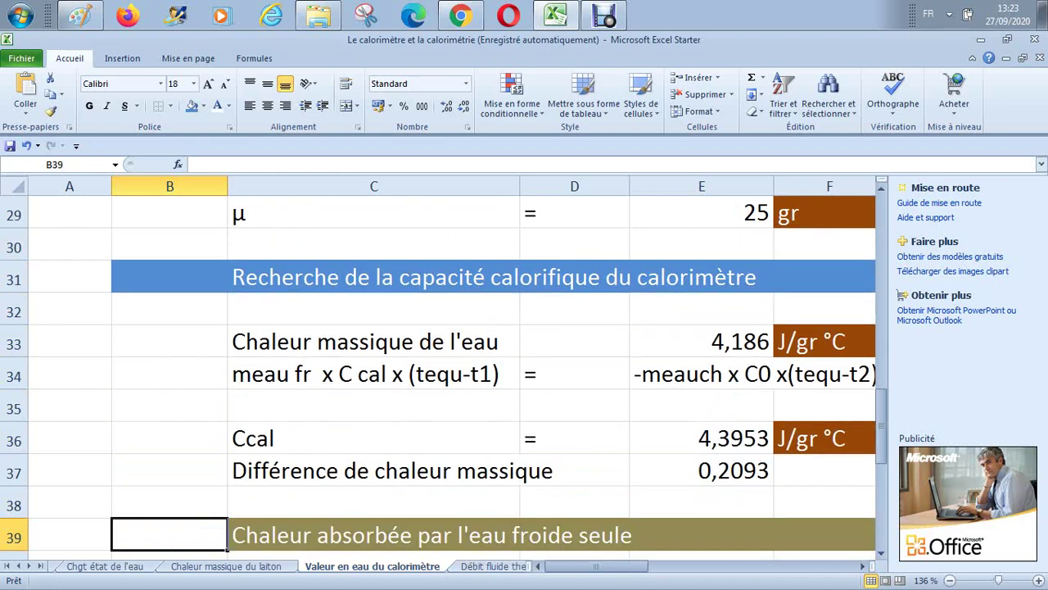
Examine the Ccal line in row 36, checking the formula in E36 and the unit in F36.
{"action": "key", "text": "Up"}
{"action": "key", "text": "Up"}
{"action": "key", "text": "Up"}
{"action": "key", "text": "Right"}
{"action": "key", "text": "Right"}
{"action": "key", "text": "Right"}
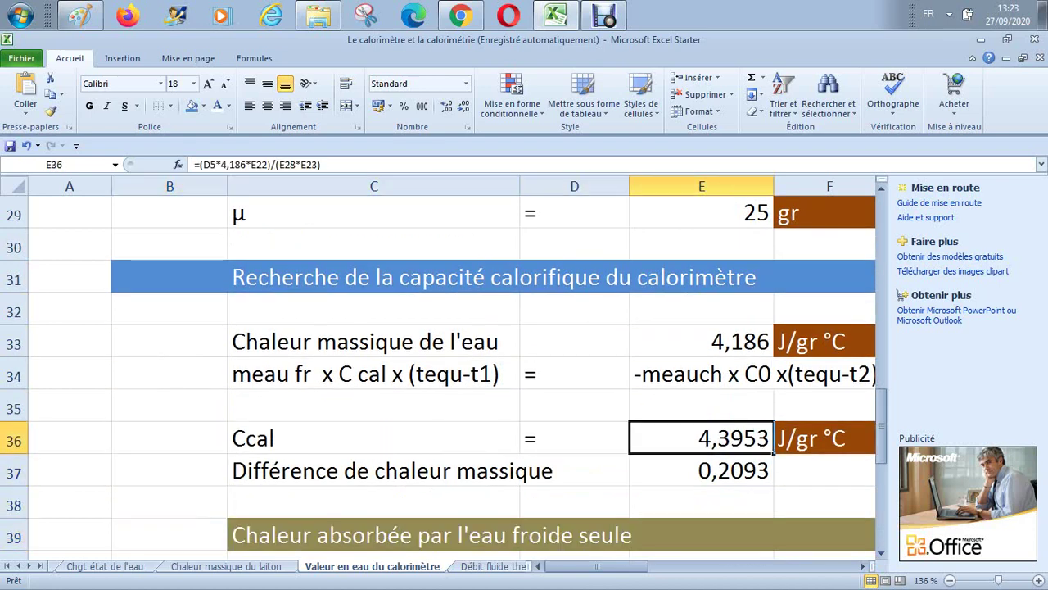
{"action": "key", "text": "Right"}
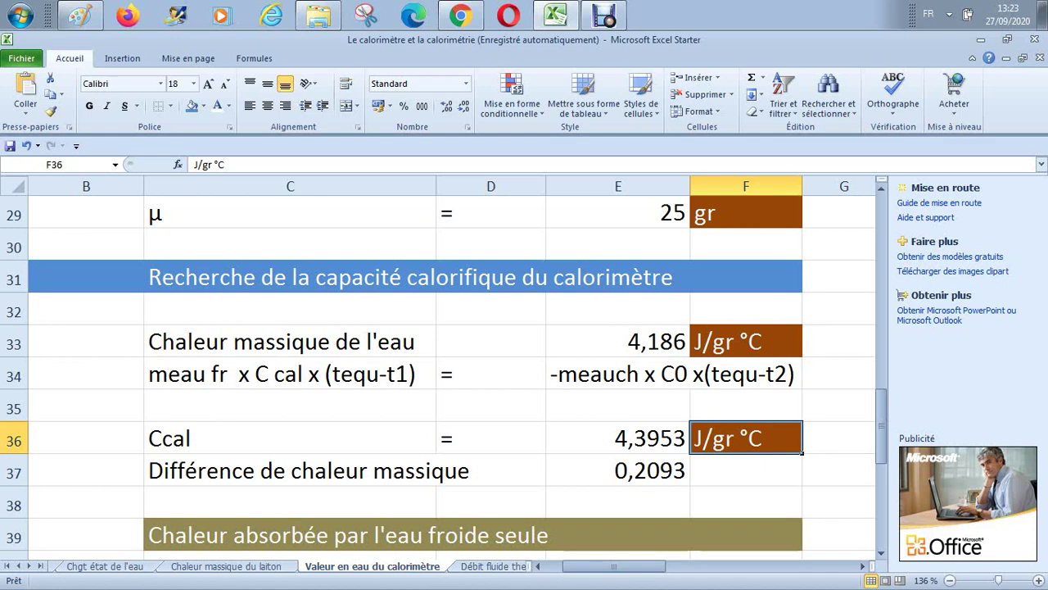
{"action": "key", "text": "Left"}
{"action": "key", "text": "Left"}
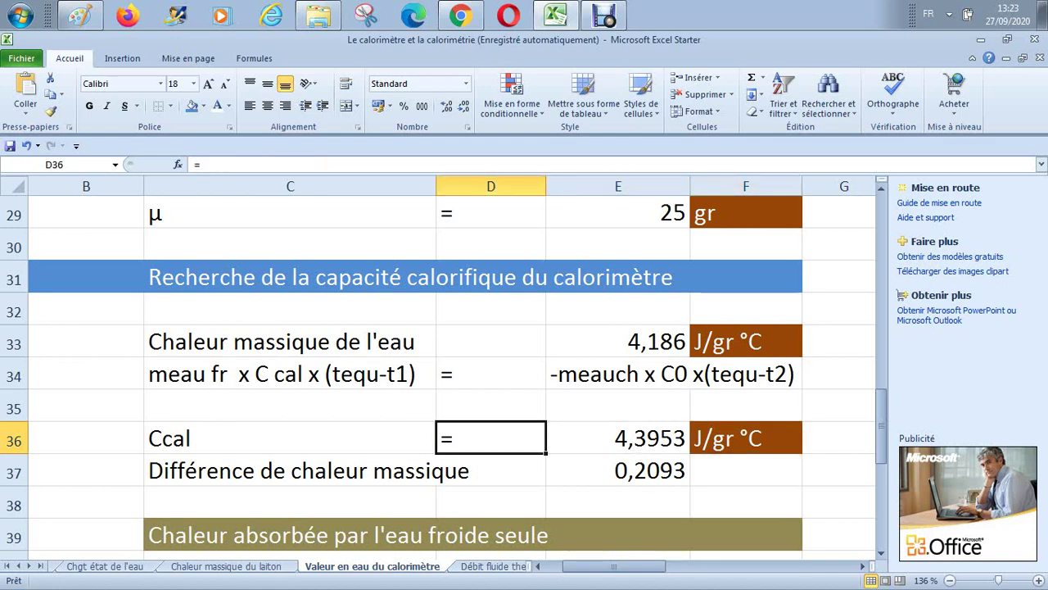
{"action": "key", "text": "Right"}
{"action": "key", "text": "Right"}
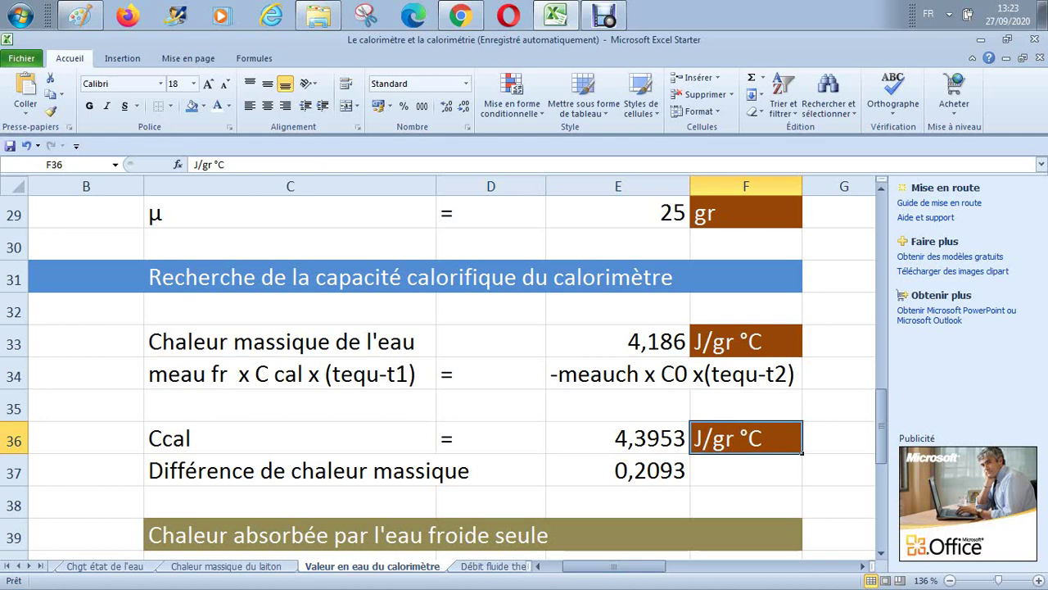
{"action": "key", "text": "Left"}
{"action": "key", "text": "Left"}
{"action": "key", "text": "Left"}
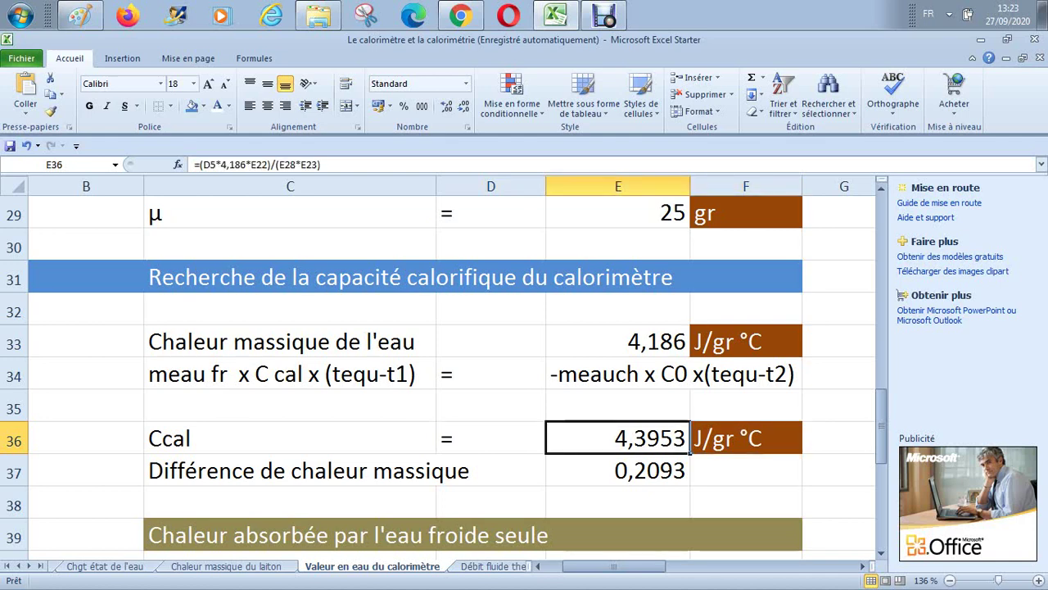
Enter the formula =E36/0,6 in cell H34 to divide Ccal by the temperature difference.
{"action": "key", "text": "Right"}
{"action": "key", "text": "Right"}
{"action": "key", "text": "Right"}
{"action": "key", "text": "Right"}
{"action": "key", "text": "Right"}
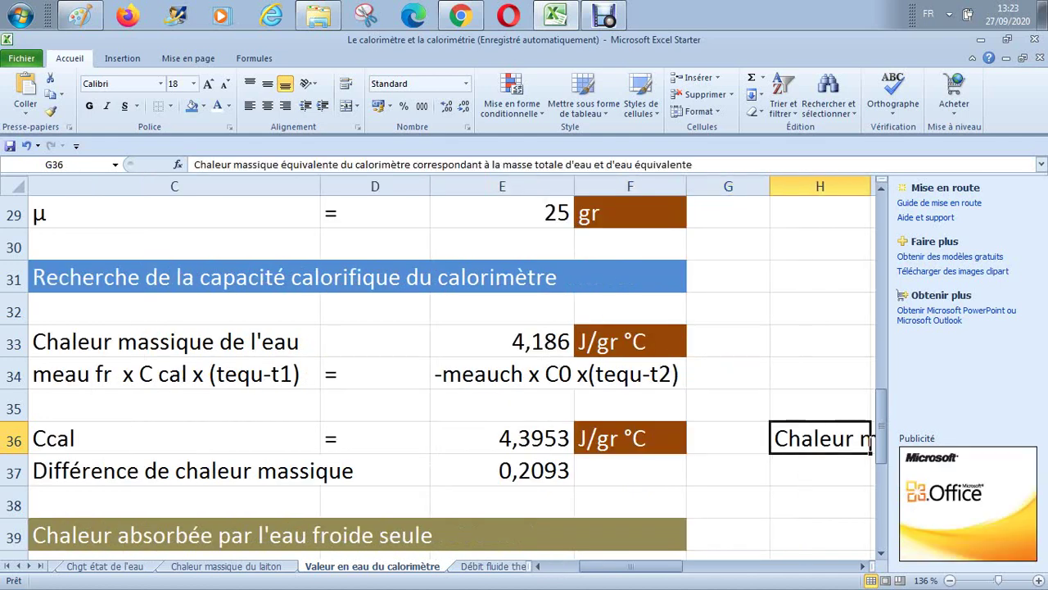
{"action": "key", "text": "Up"}
{"action": "key", "text": "Up"}
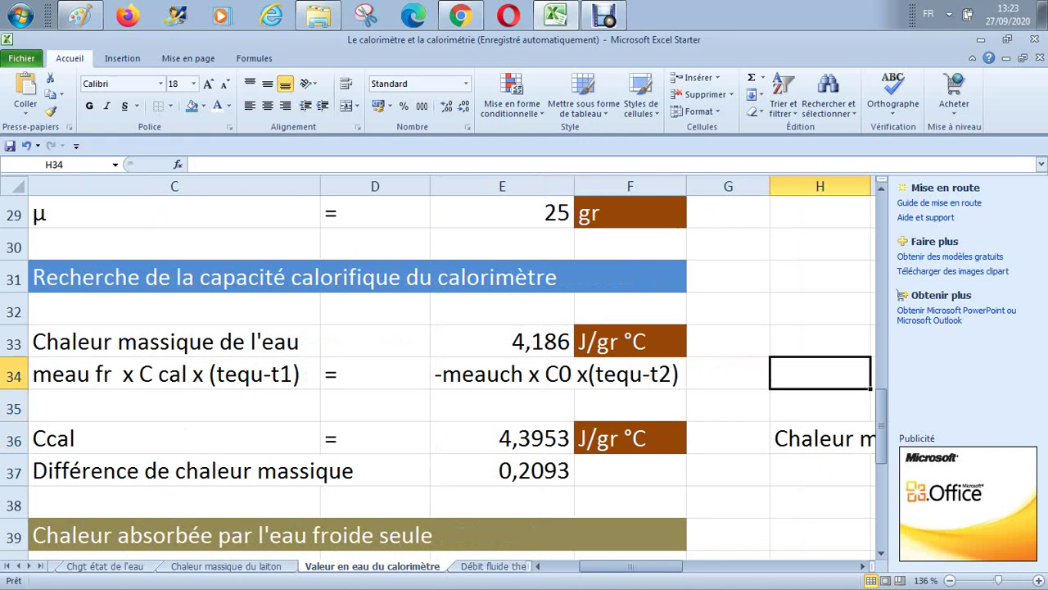
{"action": "type", "text": "="}
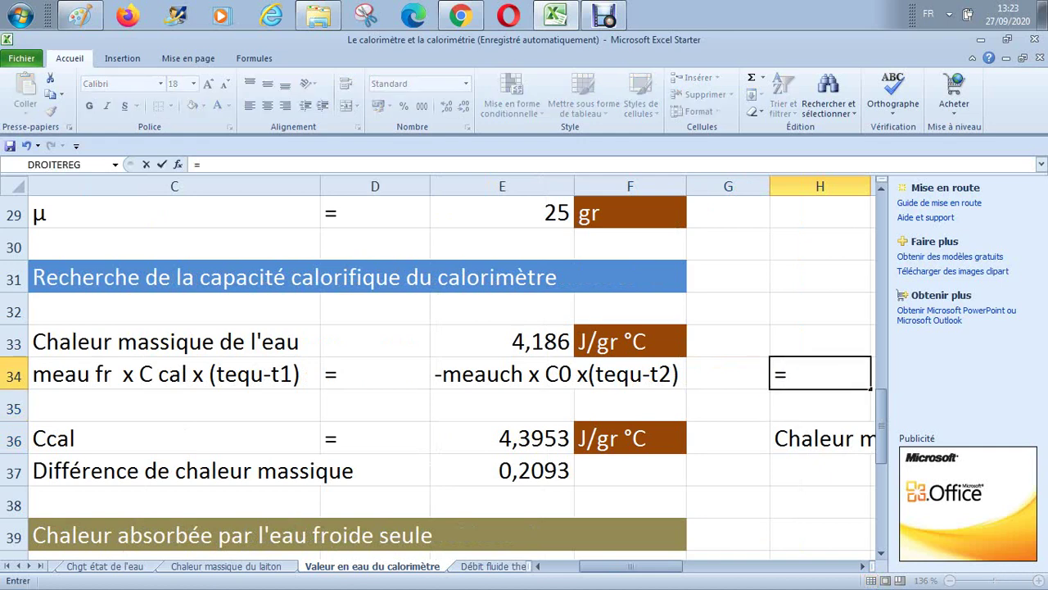
{"action": "left_click", "coordinate": [502, 438]}
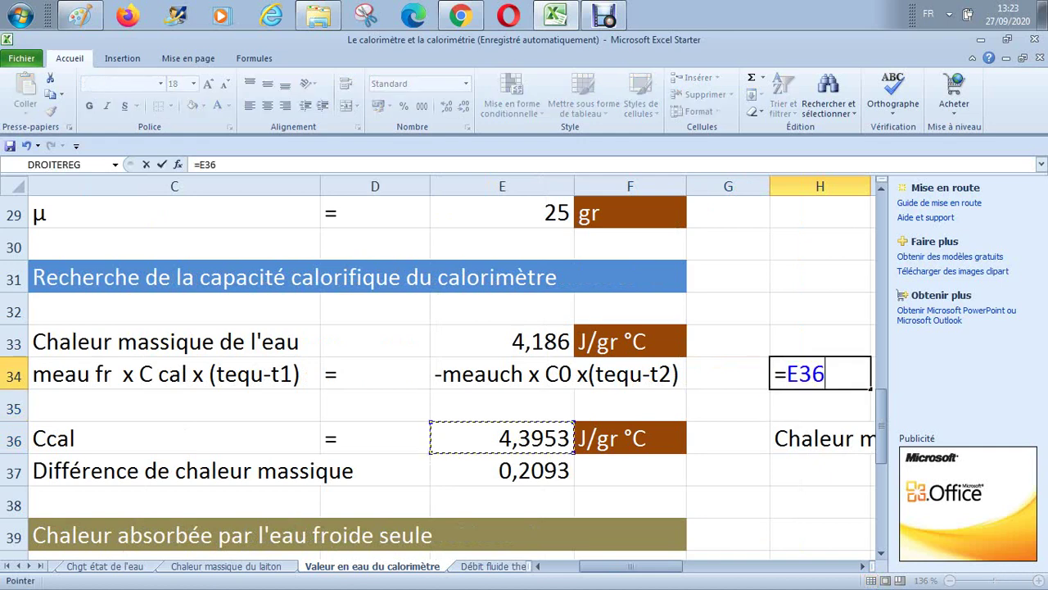
{"action": "type", "text": "/"}
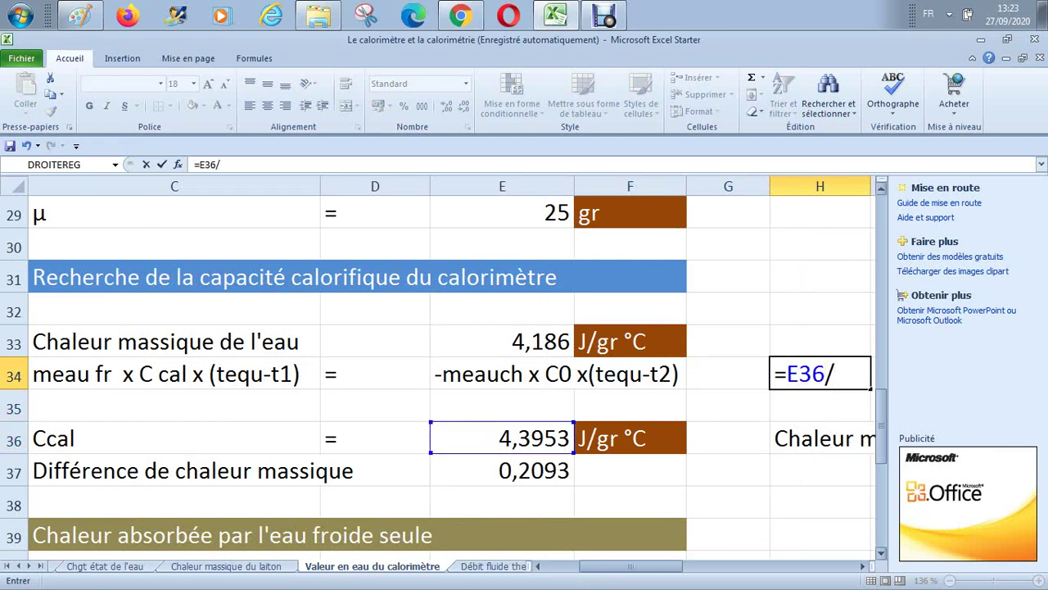
{"action": "type", "text": "0,6"}
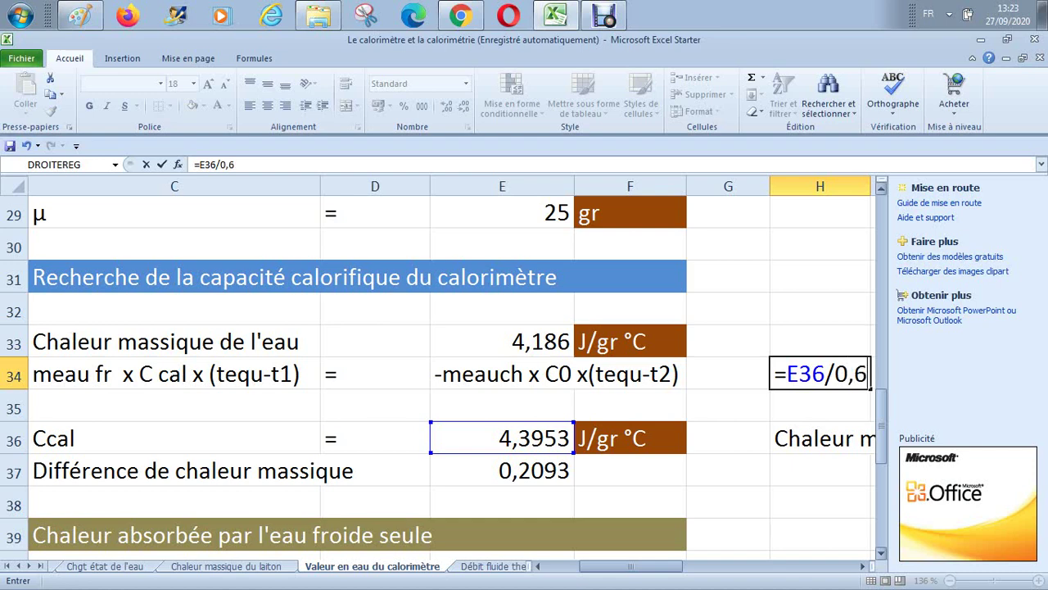
{"action": "key", "text": "Return"}
{"action": "left_click", "coordinate": [820, 374]}
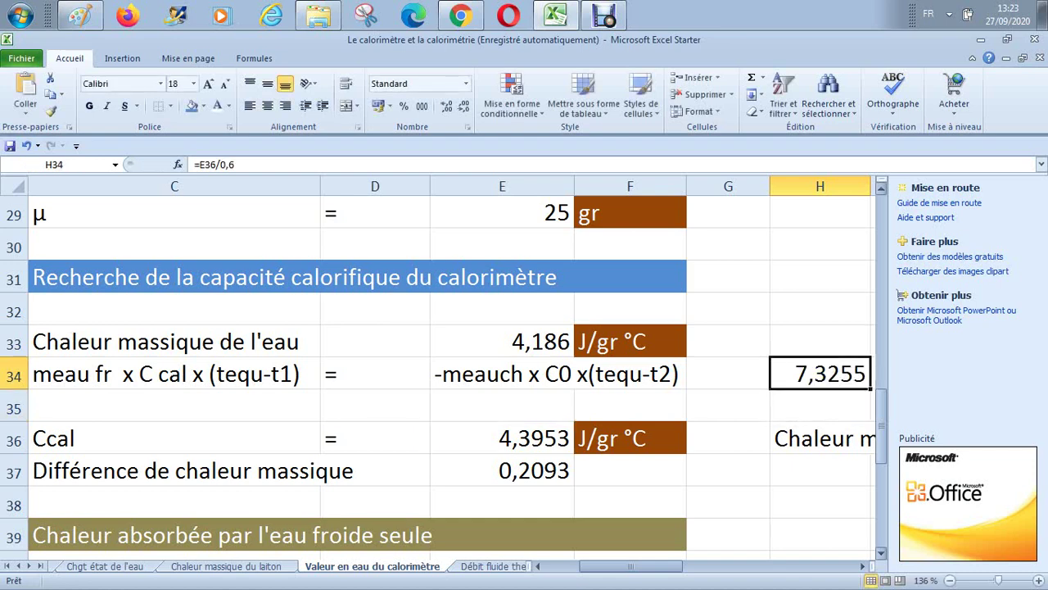
Enter the unit J/g in cell I34 beside the result in H34.
{"action": "key", "text": "Right"}
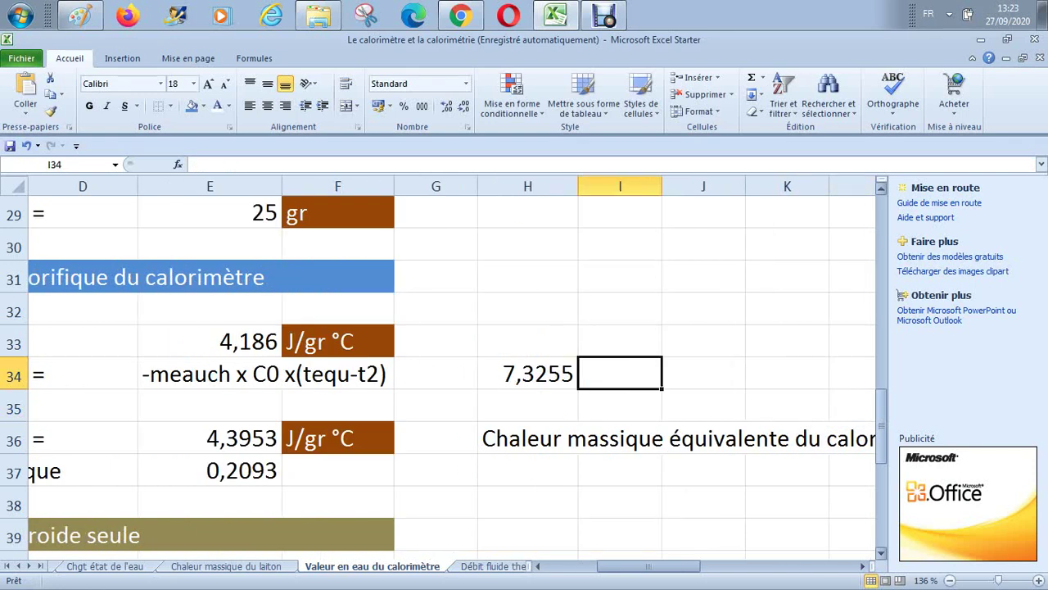
{"action": "key", "text": "Left"}
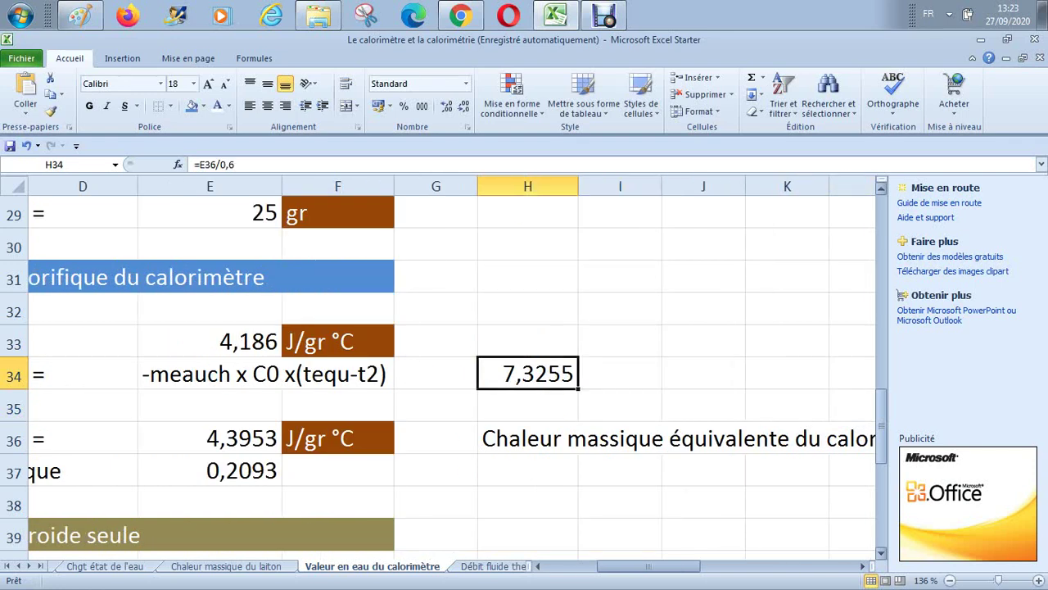
{"action": "key", "text": "Right"}
{"action": "type", "text": "J"}
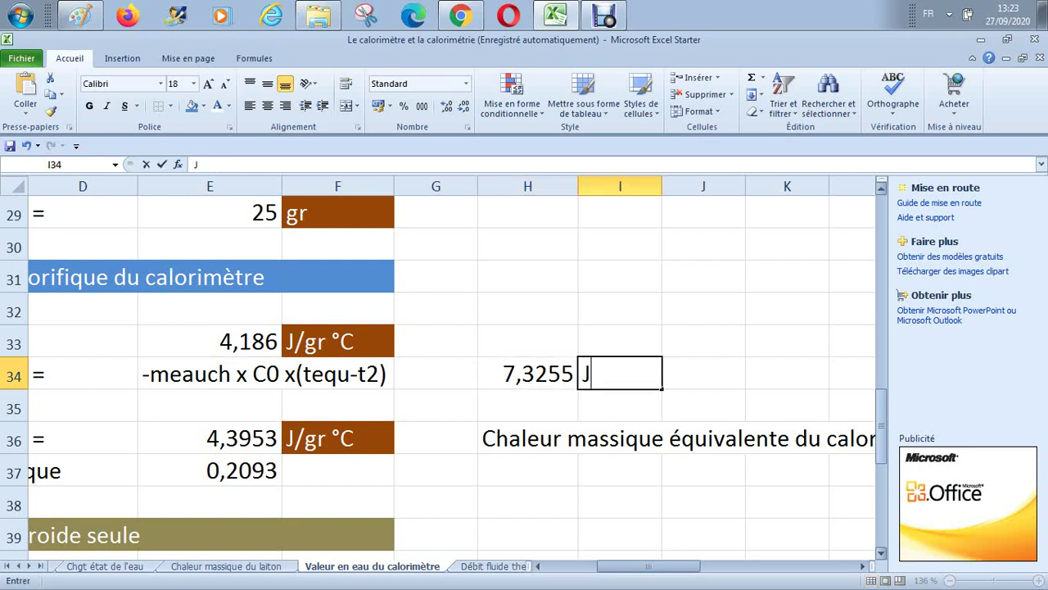
{"action": "type", "text": "/g"}
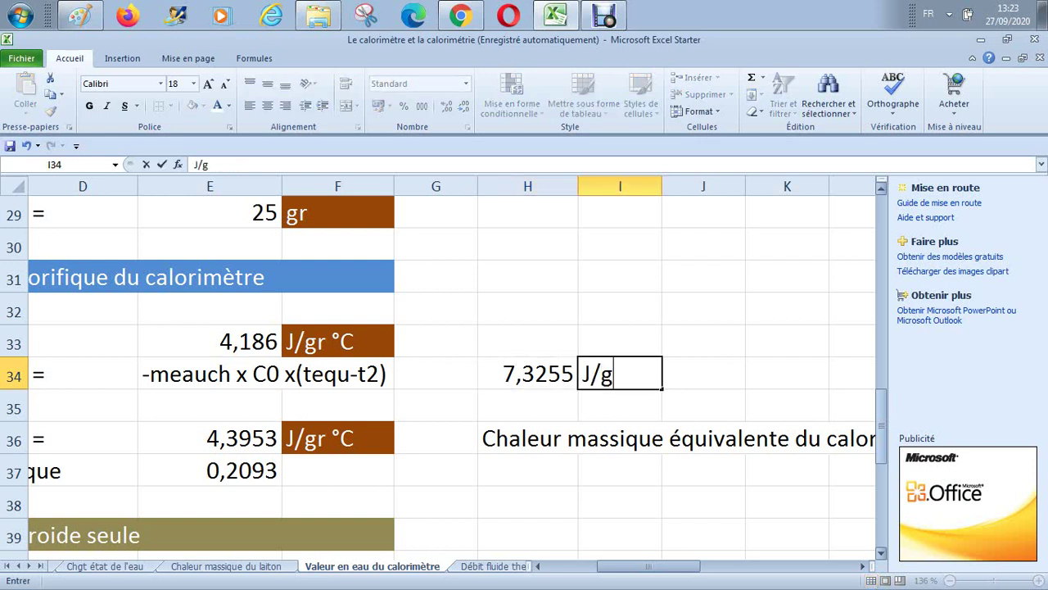
{"action": "key", "text": "Return"}
{"action": "key", "text": "Up"}
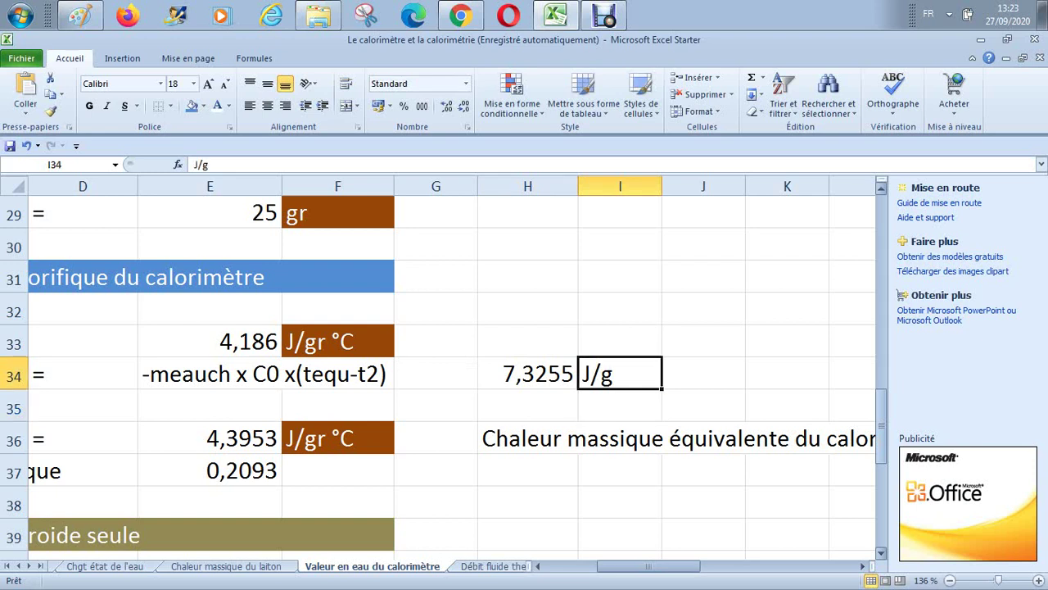
Recheck the result and unit in H34 and I34, and go back along the heat balance equation to B34.
{"action": "key", "text": "Left"}
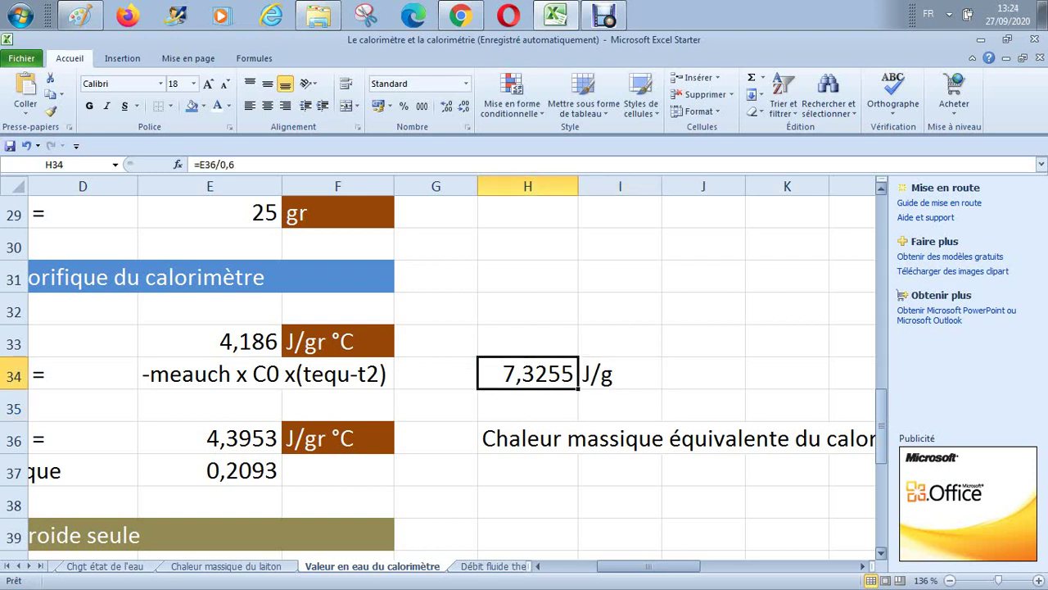
{"action": "key", "text": "Right"}
{"action": "key", "text": "Left"}
{"action": "key", "text": "Left"}
{"action": "key", "text": "Left"}
{"action": "key", "text": "Left"}
{"action": "key", "text": "Left"}
{"action": "key", "text": "Left"}
{"action": "key", "text": "Left"}
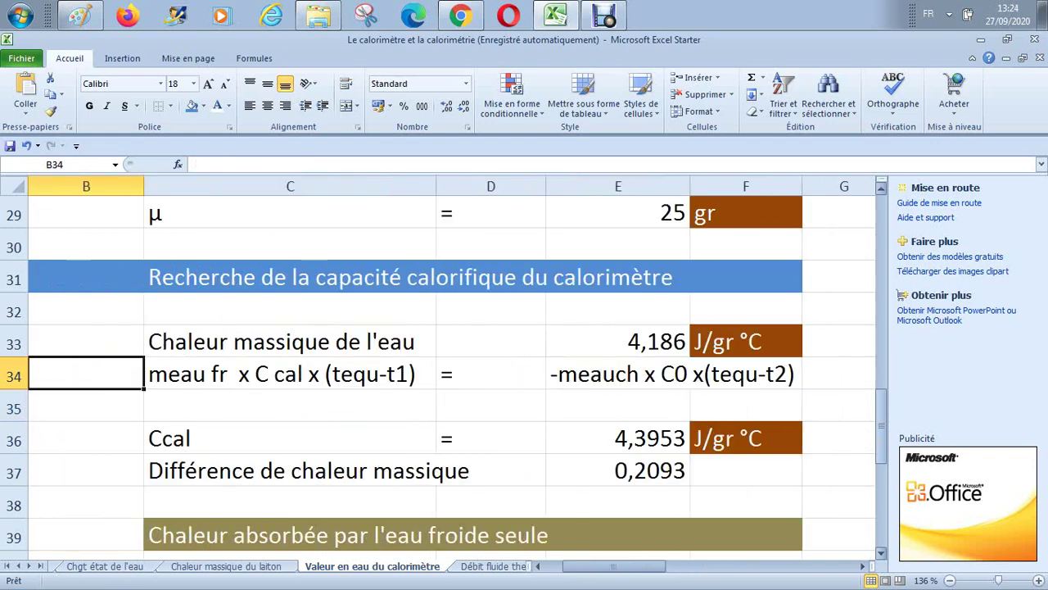
Go through the heat balance equation and down column E past Ccal and the specific heat difference to row 39.
{"action": "key", "text": "Right"}
{"action": "key", "text": "Right"}
{"action": "key", "text": "Right"}
{"action": "key", "text": "Down"}
{"action": "key", "text": "Down"}
{"action": "key", "text": "Down"}
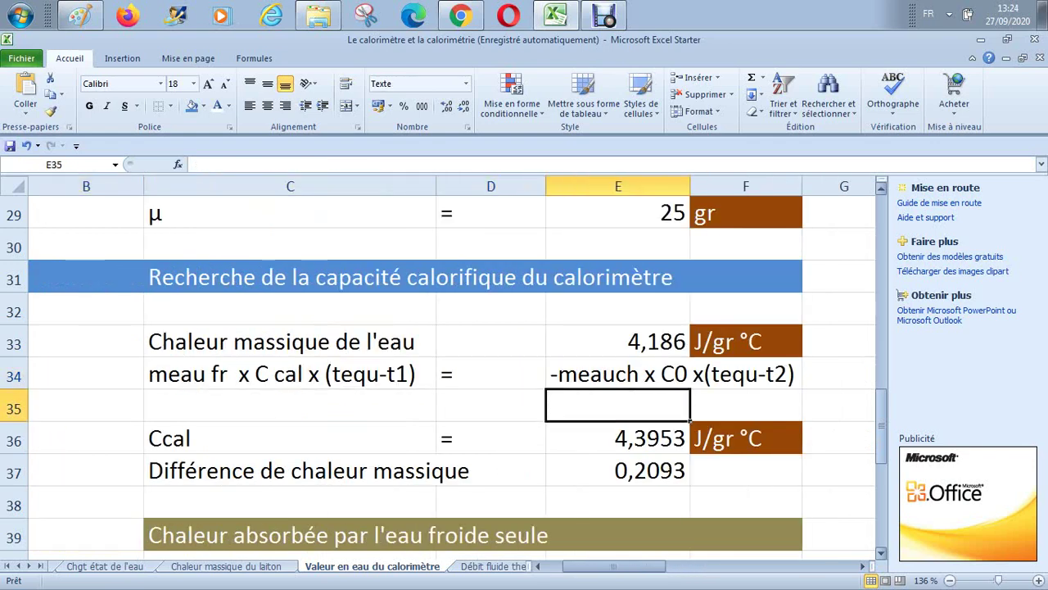
{"action": "key", "text": "Down"}
{"action": "key", "text": "Down"}
{"action": "key", "text": "Down"}
{"action": "key", "text": "Down"}
{"action": "key", "text": "Down"}
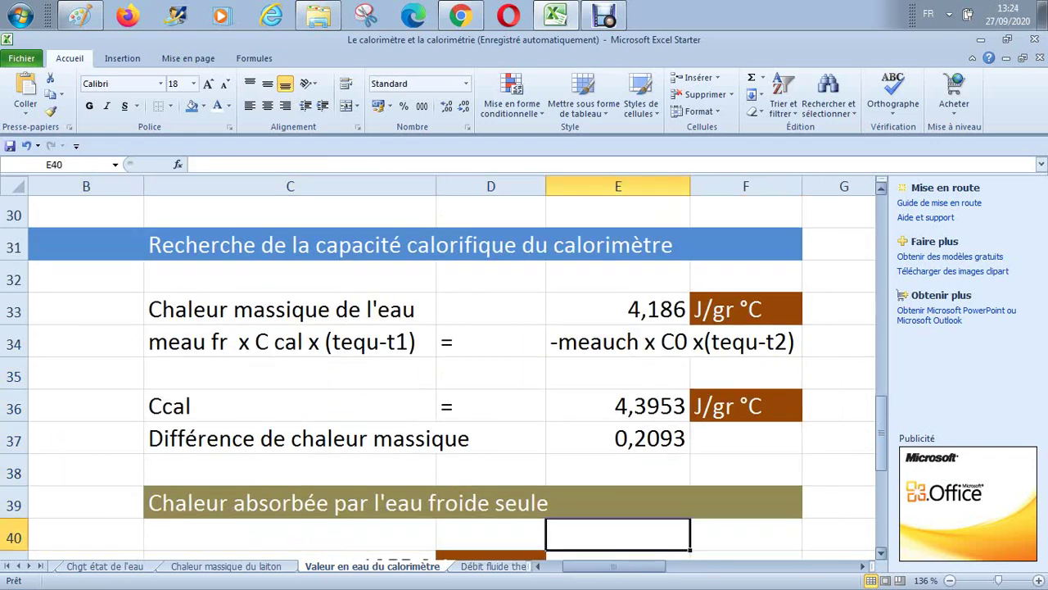
{"action": "key", "text": "Up"}
{"action": "key", "text": "Up"}
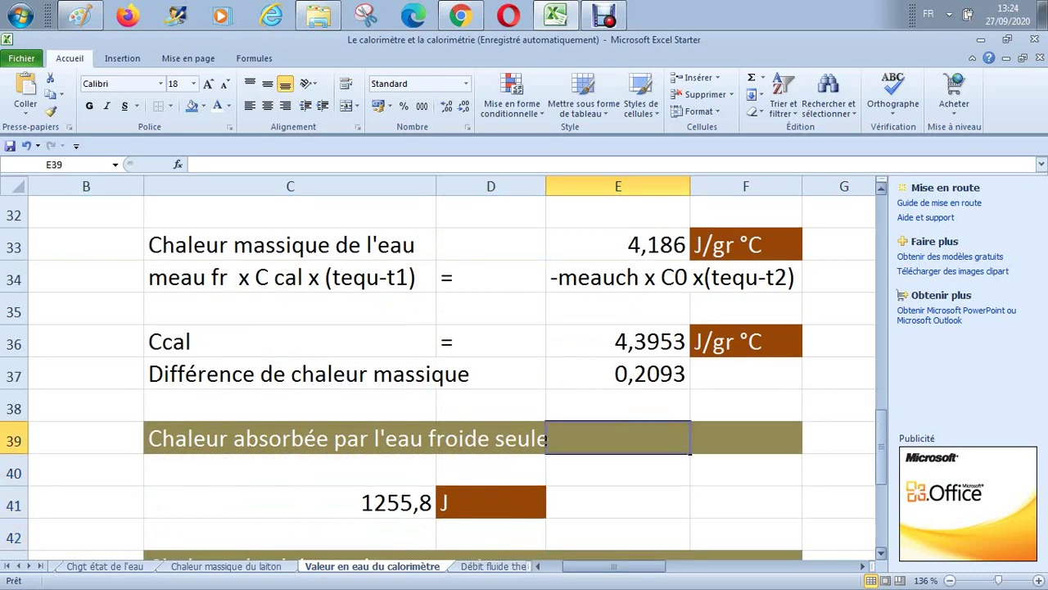
Examine the heat absorbed by the cold water alone and its unit in row 41, ending on cell E41.
{"action": "key", "text": "Left"}
{"action": "key", "text": "Left"}
{"action": "key", "text": "Left"}
{"action": "key", "text": "Right"}
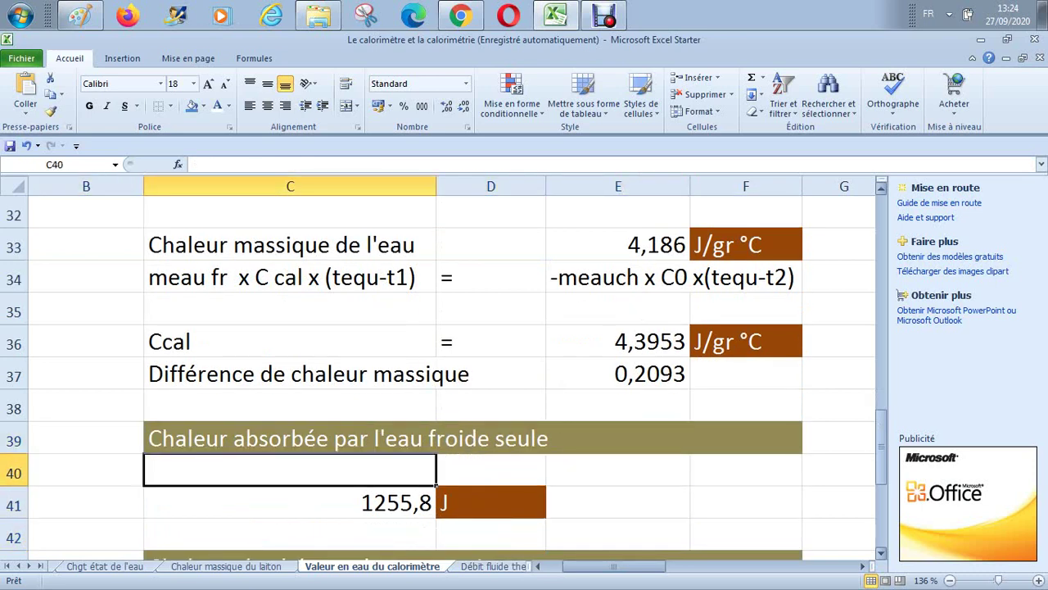
{"action": "key", "text": "Right"}
{"action": "key", "text": "Down"}
{"action": "key", "text": "Left"}
{"action": "key", "text": "Right"}
{"action": "key", "text": "Right"}
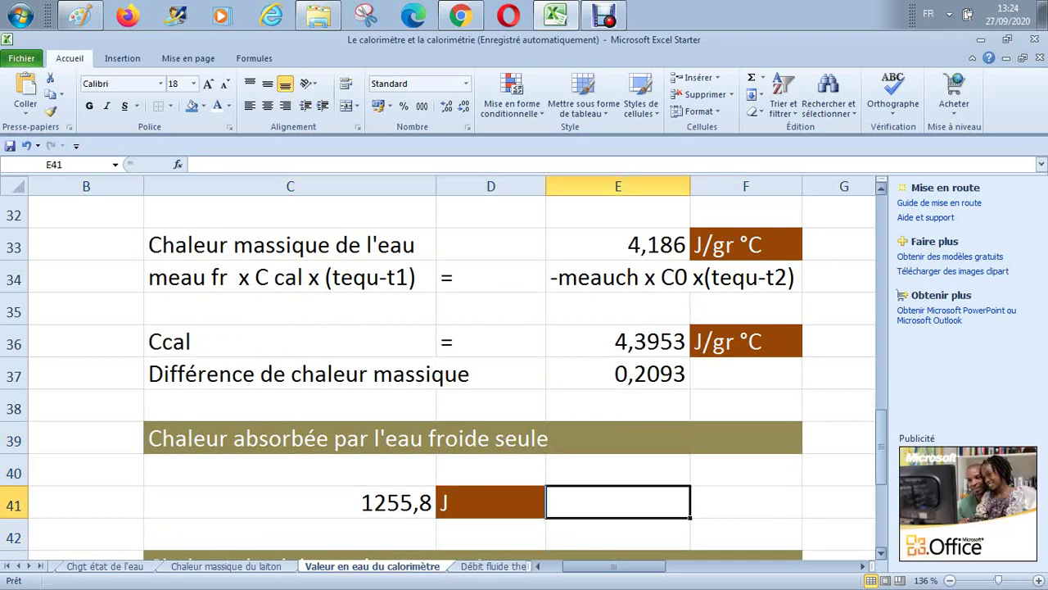
{"action": "type", "text": "="}
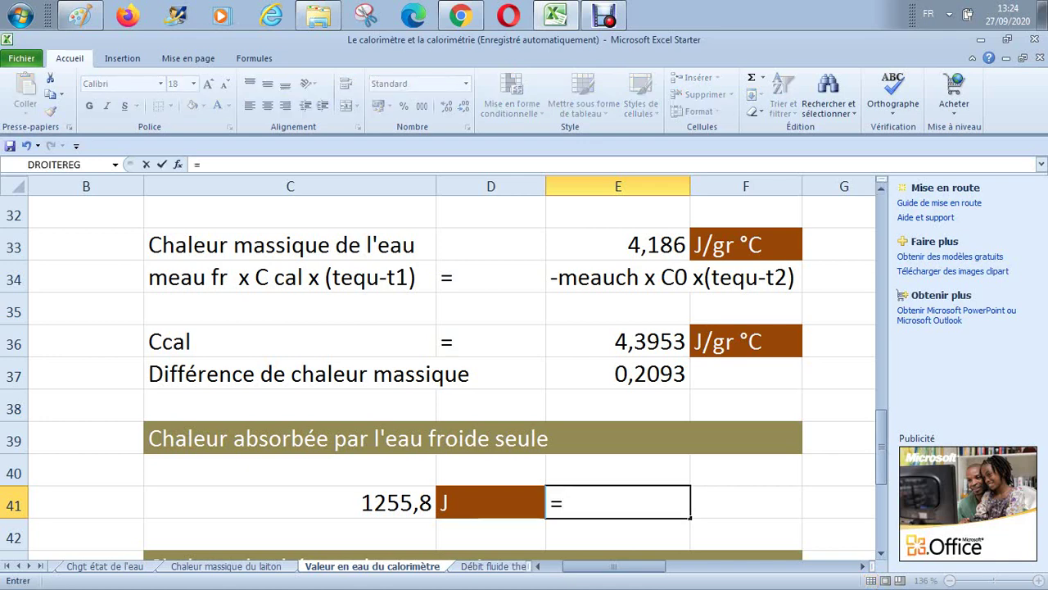
{"action": "left_click_drag", "start_coordinate": [882, 446], "coordinate": [881, 229]}
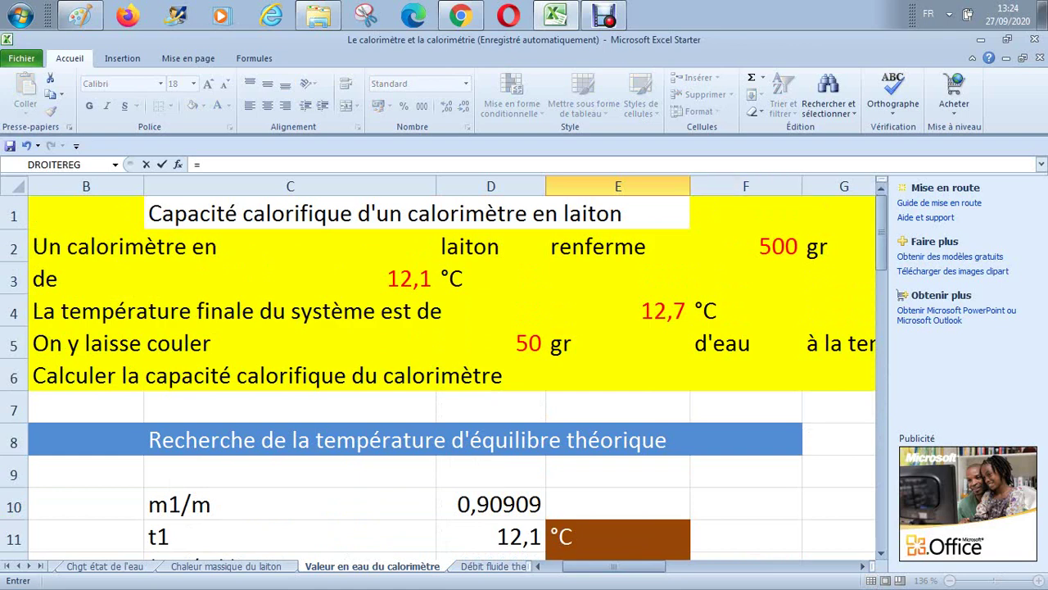
{"action": "left_click_drag", "start_coordinate": [881, 233], "coordinate": [881, 454]}
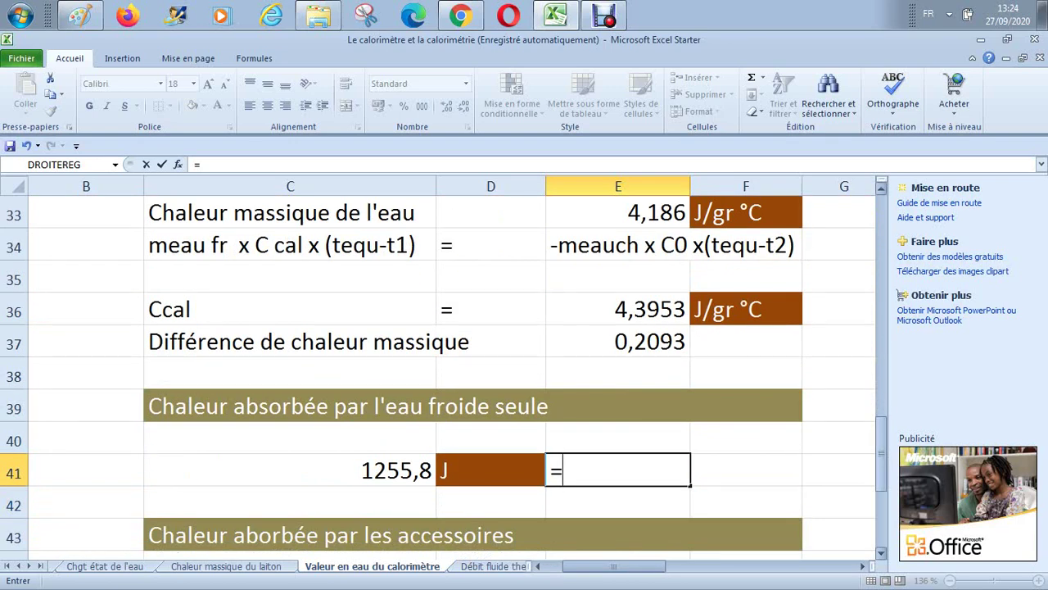
{"action": "type", "text": "0,58"}
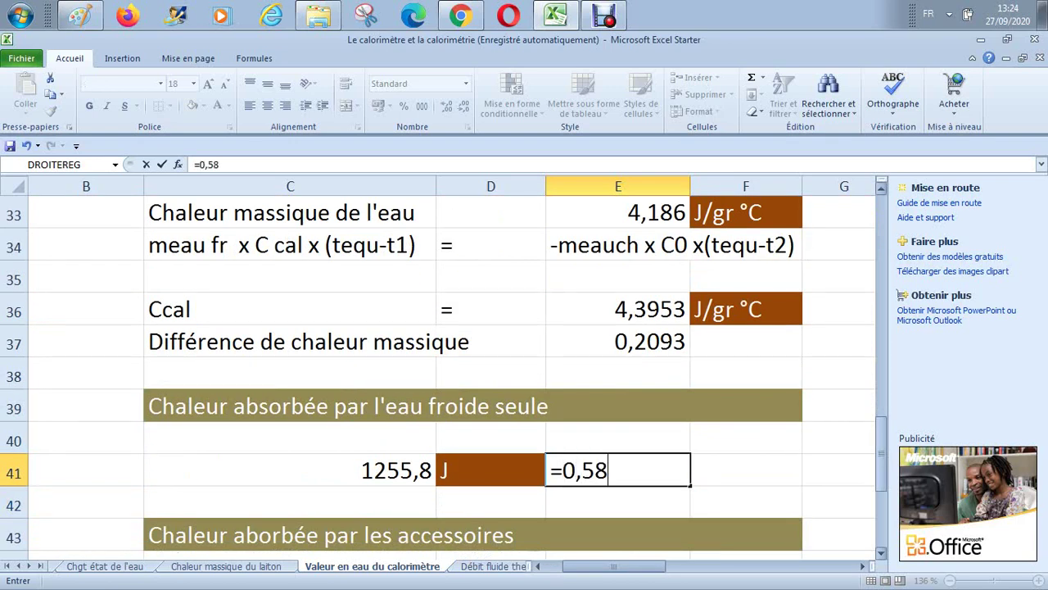
{"action": "key", "text": "BackSpace"}
{"action": "type", "text": "x"}
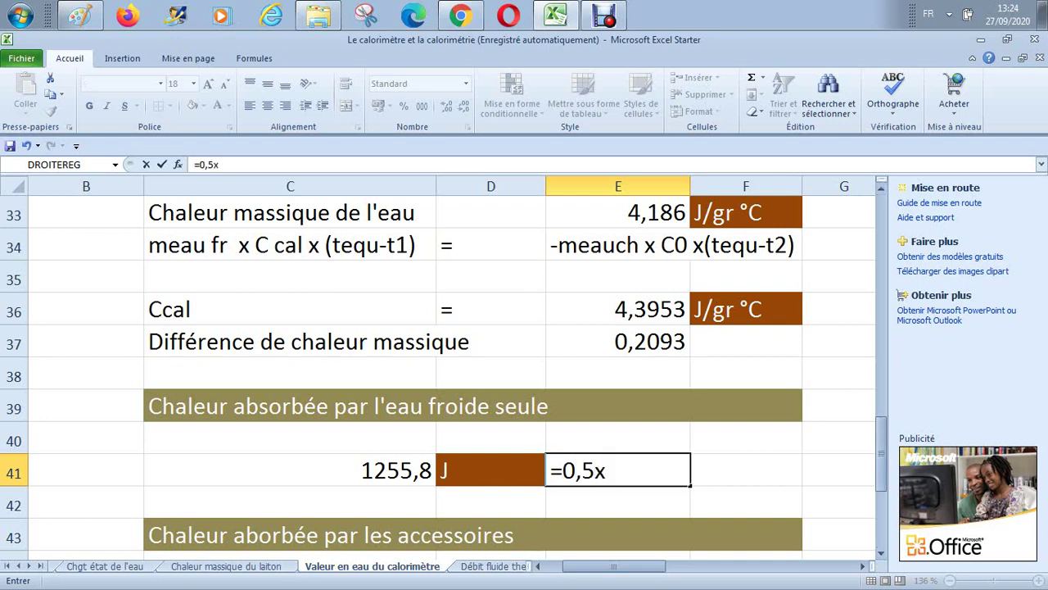
{"action": "key", "text": "Return"}
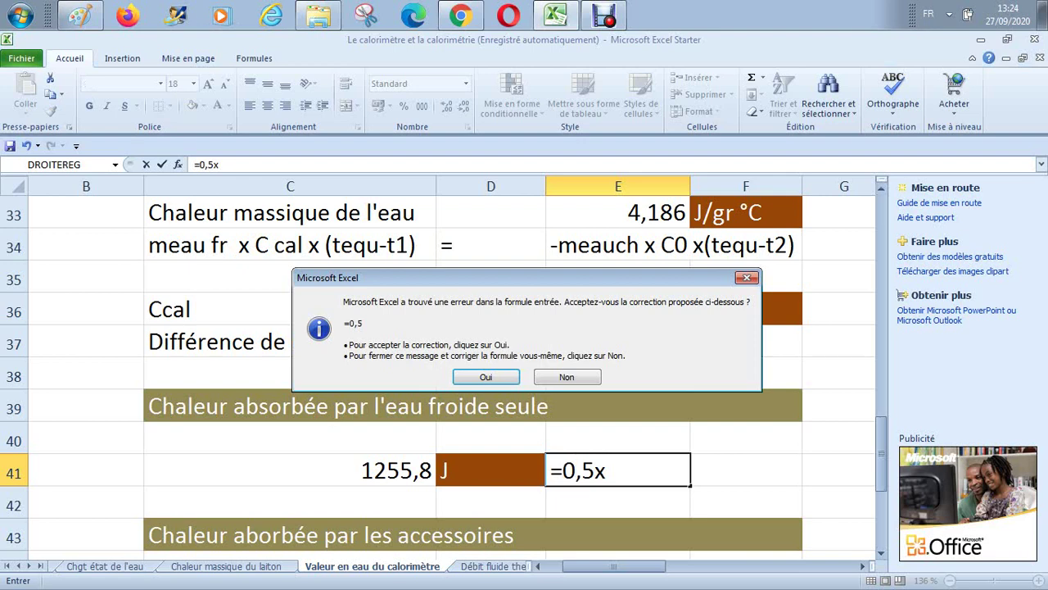
{"action": "key", "text": "Return"}
{"action": "left_click", "coordinate": [618, 212]}
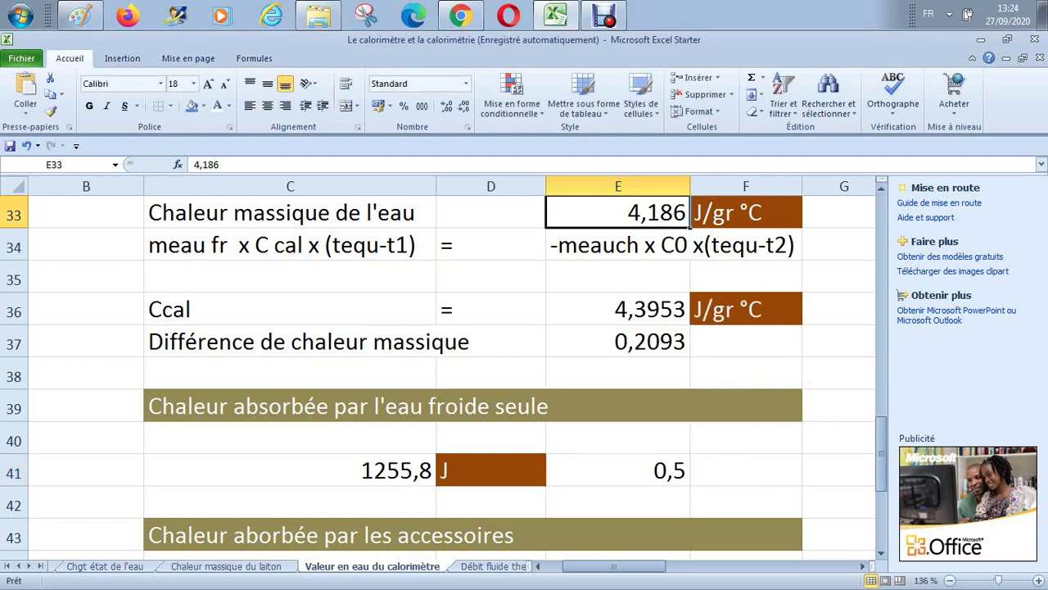
{"action": "left_click", "coordinate": [617, 470]}
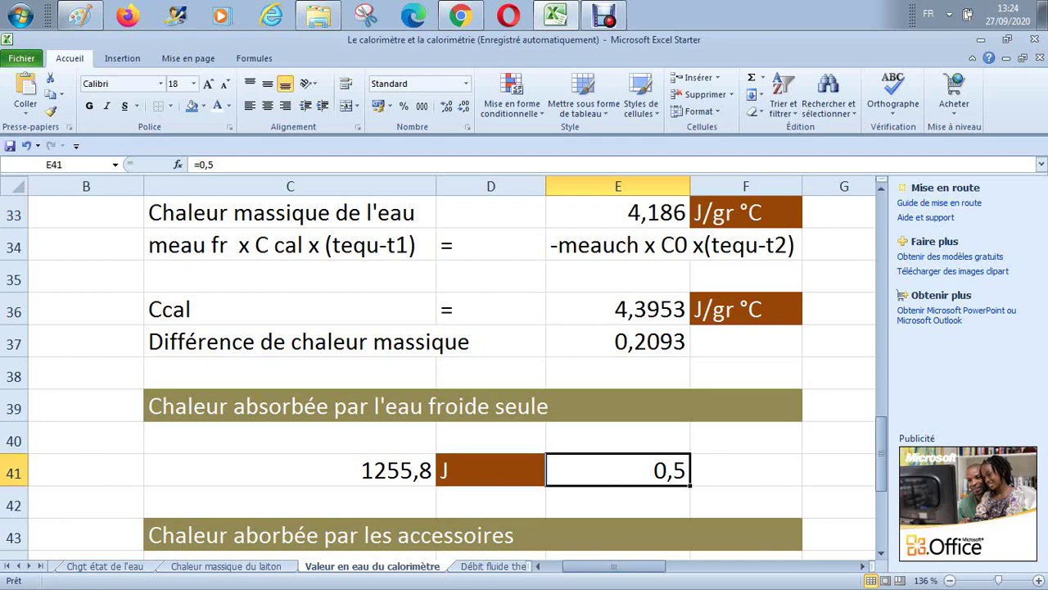
{"action": "key", "text": "F2"}
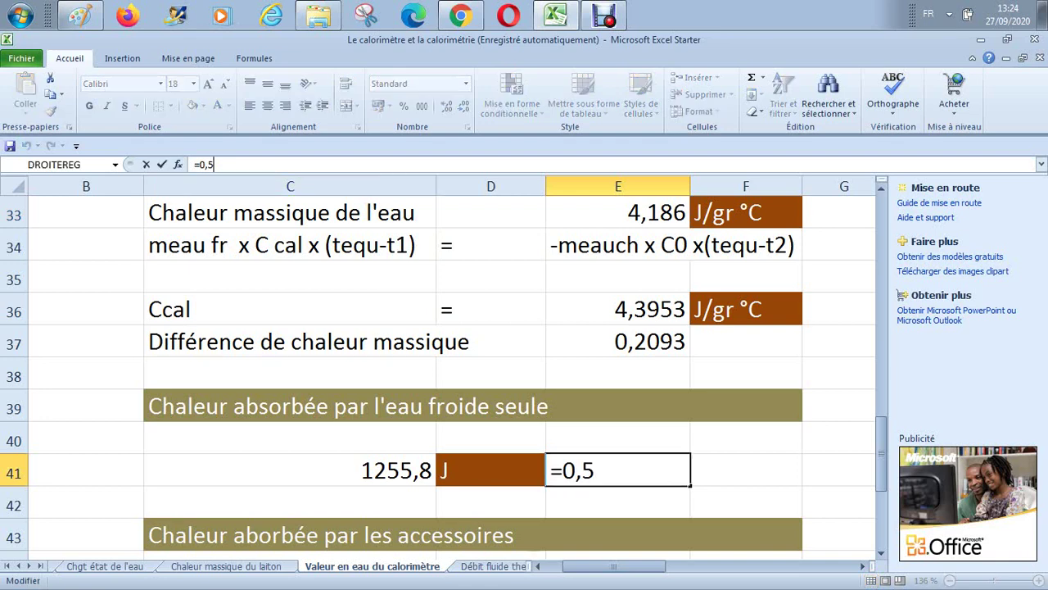
{"action": "type", "text": "x"}
{"action": "key", "text": "Return"}
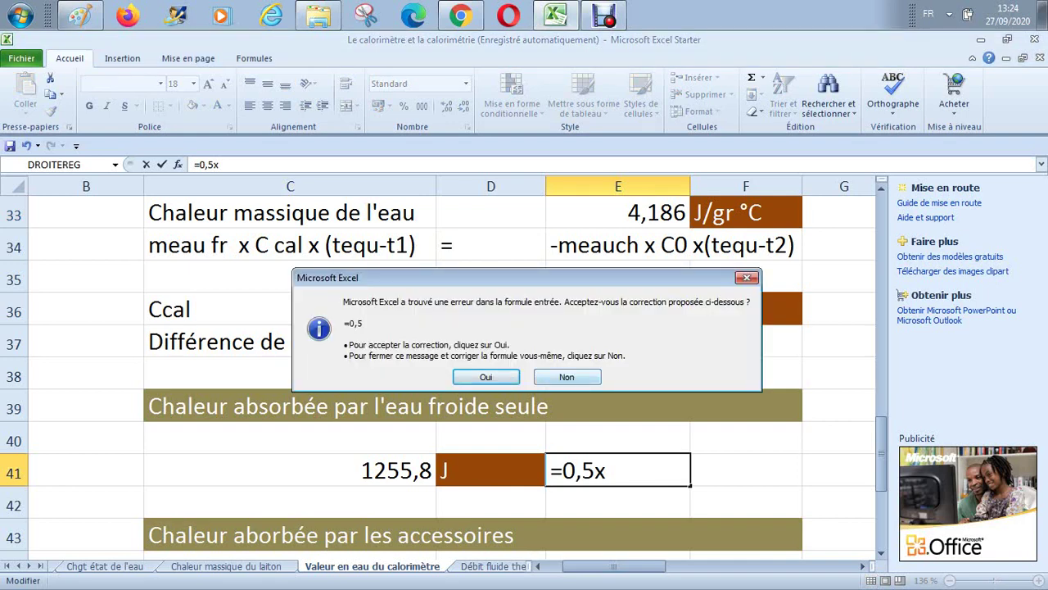
{"action": "left_click", "coordinate": [566, 377]}
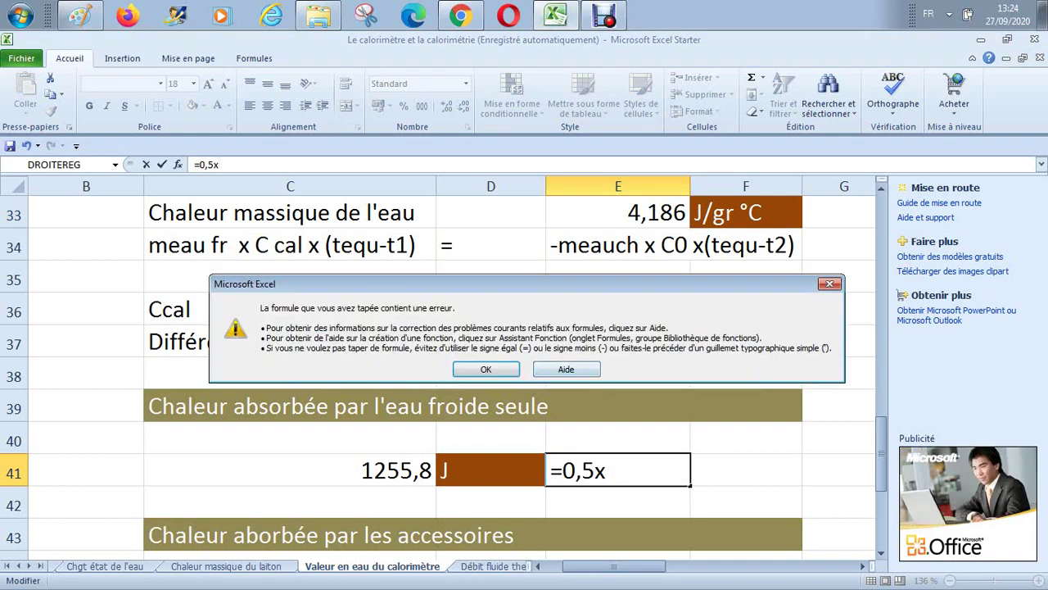
{"action": "key", "text": "Return"}
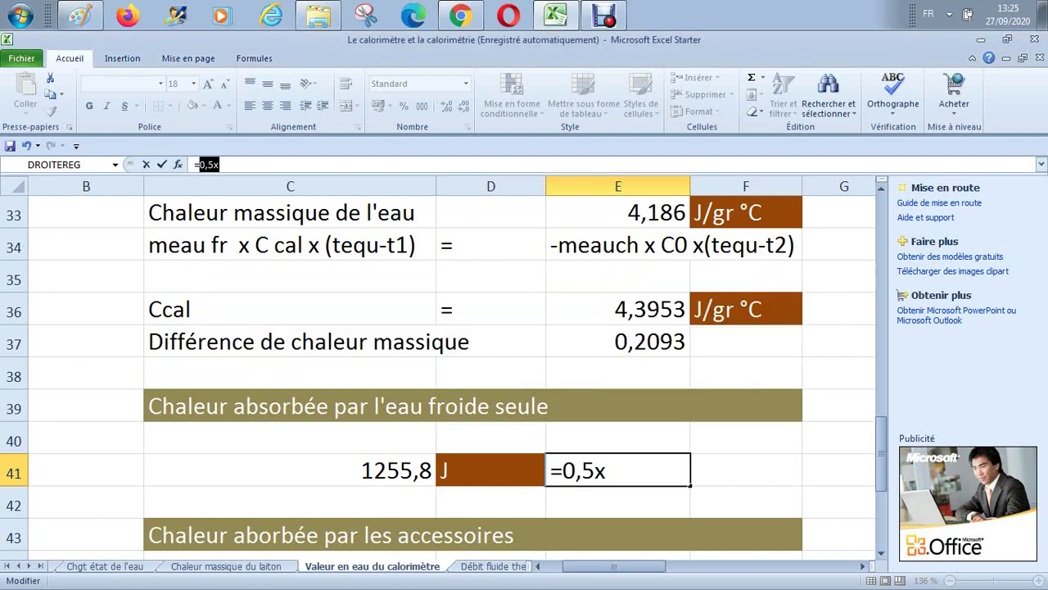
{"action": "key", "text": "BackSpace"}
{"action": "key", "text": "BackSpace"}
{"action": "key", "text": "BackSpace"}
{"action": "key", "text": "BackSpace"}
{"action": "key", "text": "BackSpace"}
{"action": "key", "text": "Return"}
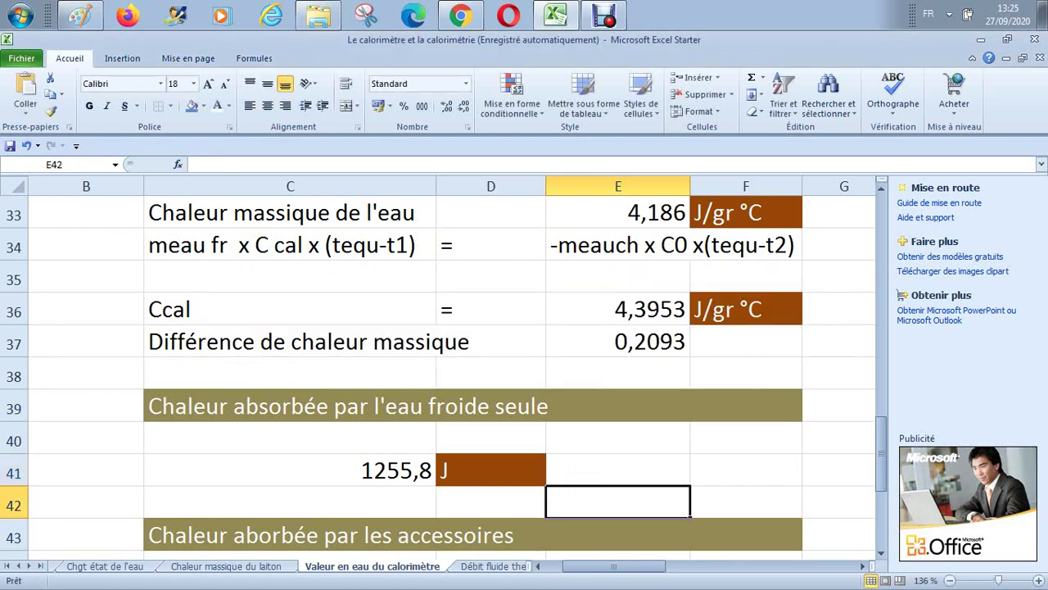
Enter the check formula =0,5*E33*E23 in E41 for the heat absorbed by the cold water.
{"action": "key", "text": "Up"}
{"action": "type", "text": "="}
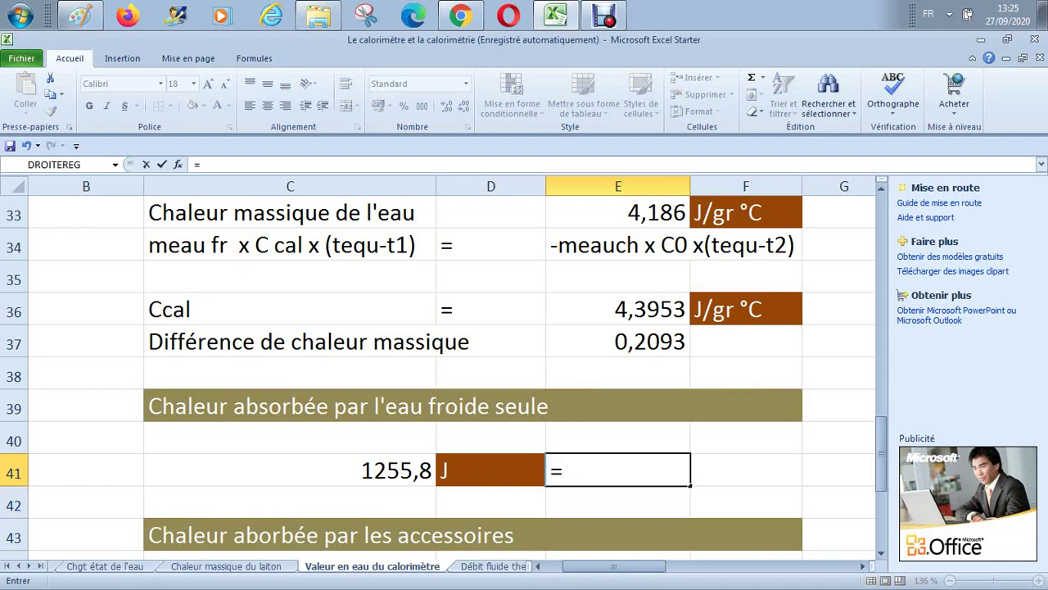
{"action": "type", "text": "0"}
{"action": "type", "text": ",5*"}
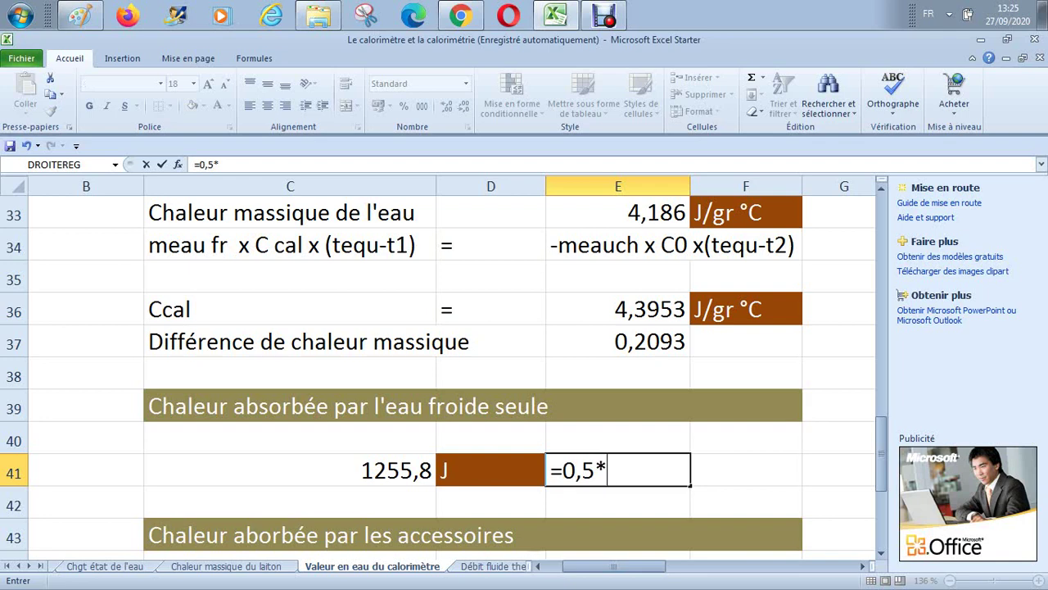
{"action": "left_click", "coordinate": [619, 213]}
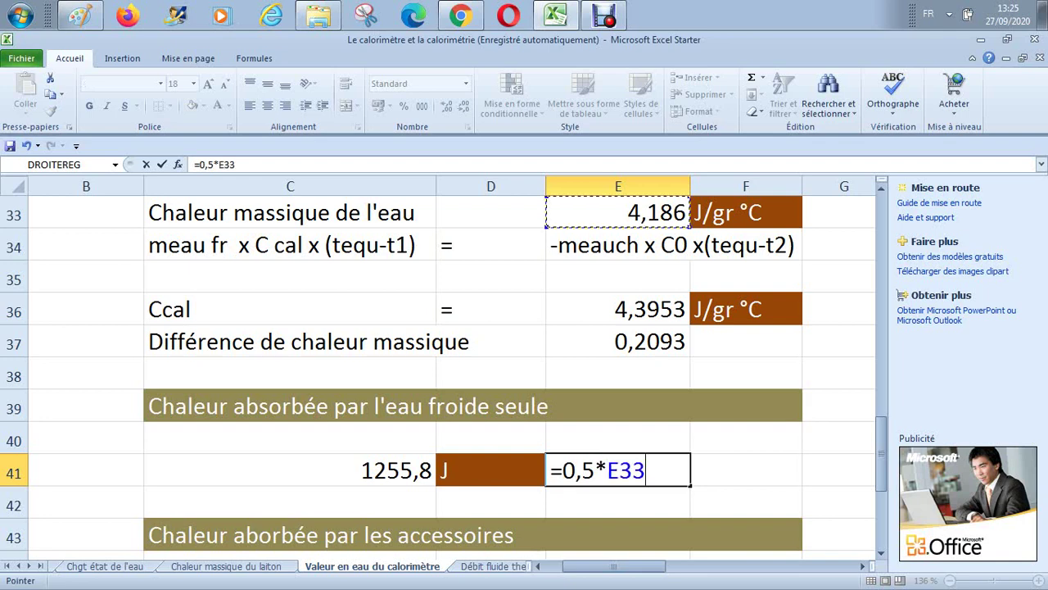
{"action": "type", "text": "*"}
{"action": "left_click_drag", "start_coordinate": [881, 442], "coordinate": [881, 372]}
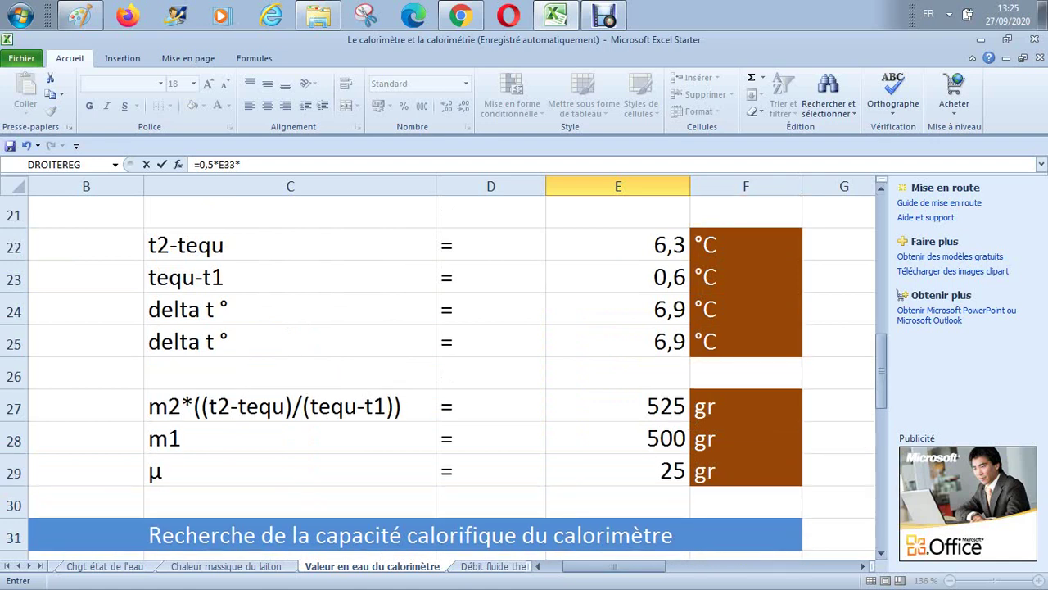
{"action": "left_click", "coordinate": [618, 277]}
{"action": "key", "text": "Return"}
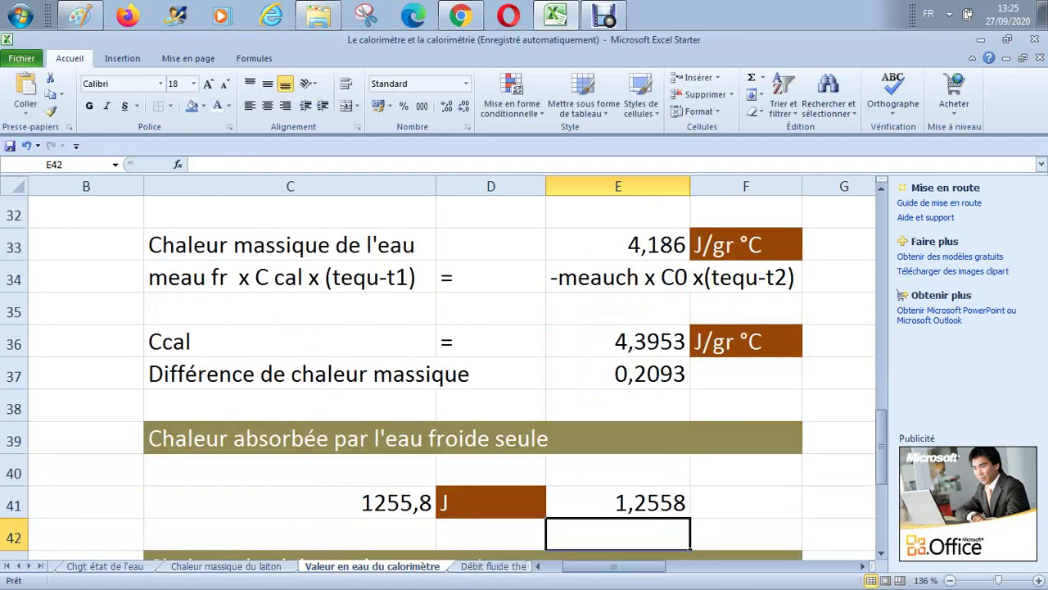
Check the result in E41 against the specific heat values and equation up to row 33, and return to E41.
{"action": "left_click", "coordinate": [617, 502]}
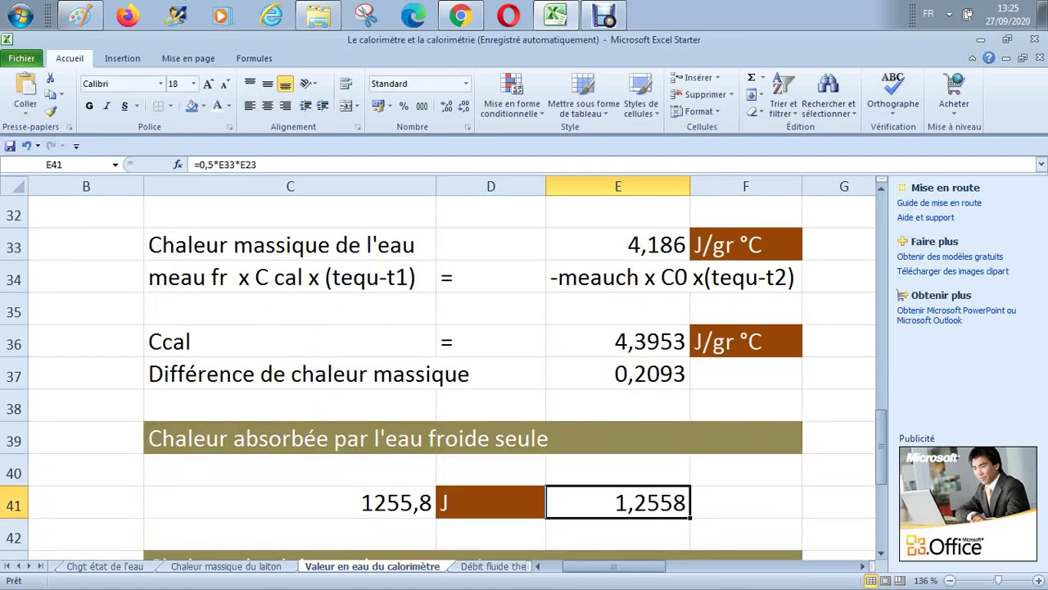
{"action": "key", "text": "Up"}
{"action": "key", "text": "Up"}
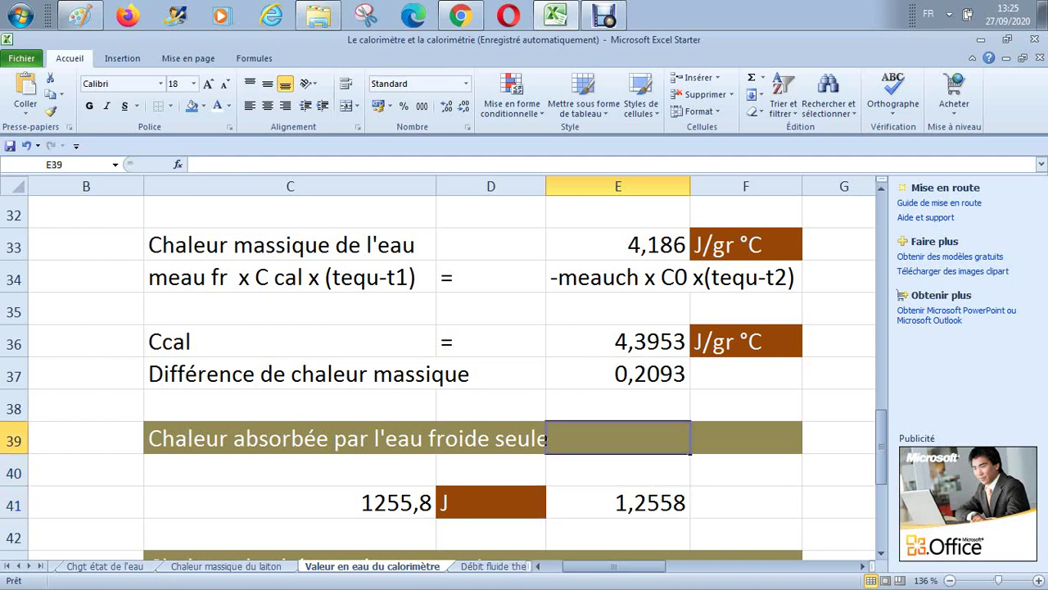
{"action": "key", "text": "Up"}
{"action": "key", "text": "Up"}
{"action": "key", "text": "Up"}
{"action": "key", "text": "Up"}
{"action": "key", "text": "Up"}
{"action": "key", "text": "Up"}
{"action": "key", "text": "Down"}
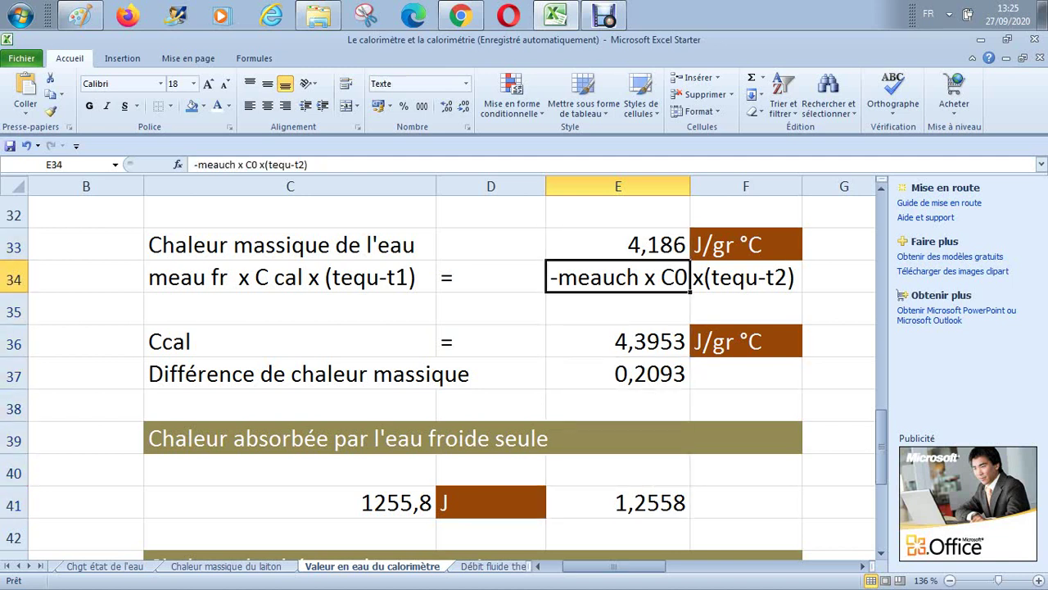
{"action": "key", "text": "Down"}
{"action": "key", "text": "Down"}
{"action": "key", "text": "Down"}
{"action": "key", "text": "Down"}
{"action": "key", "text": "Down"}
{"action": "key", "text": "Down"}
{"action": "key", "text": "Down"}
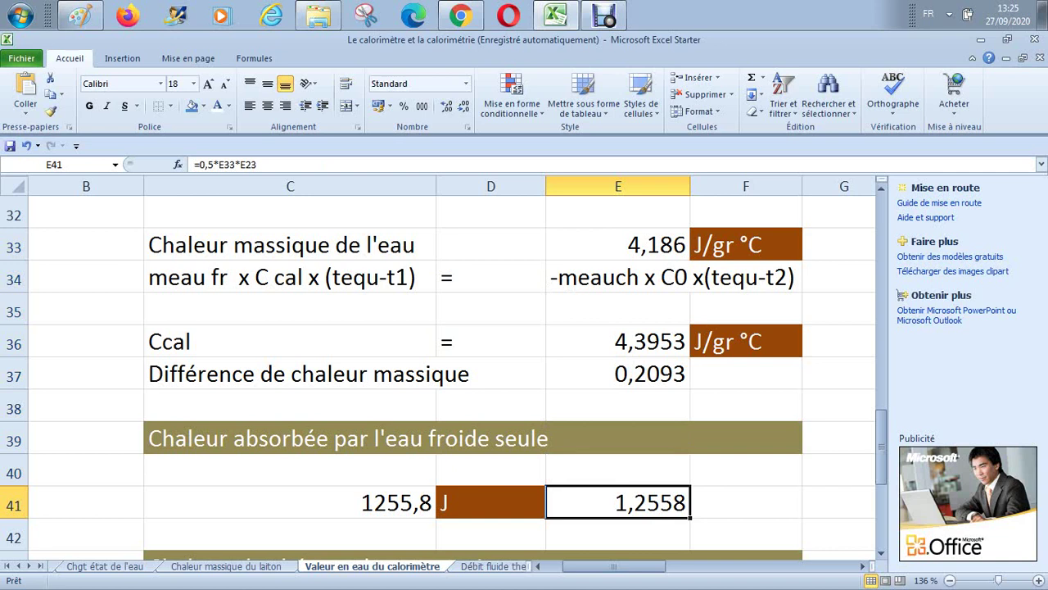
Extend the formula in E41 to =0,5*E33*E23*1000 and compare its result with C41.
{"action": "key", "text": "shift+Left"}
{"action": "key", "text": "F2"}
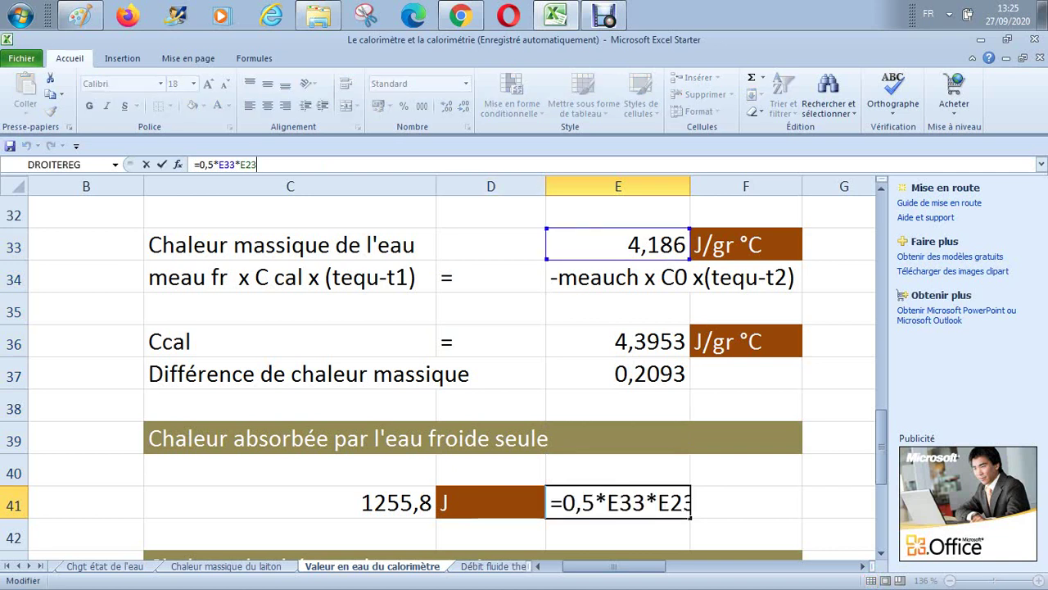
{"action": "type", "text": "9"}
{"action": "key", "text": "BackSpace"}
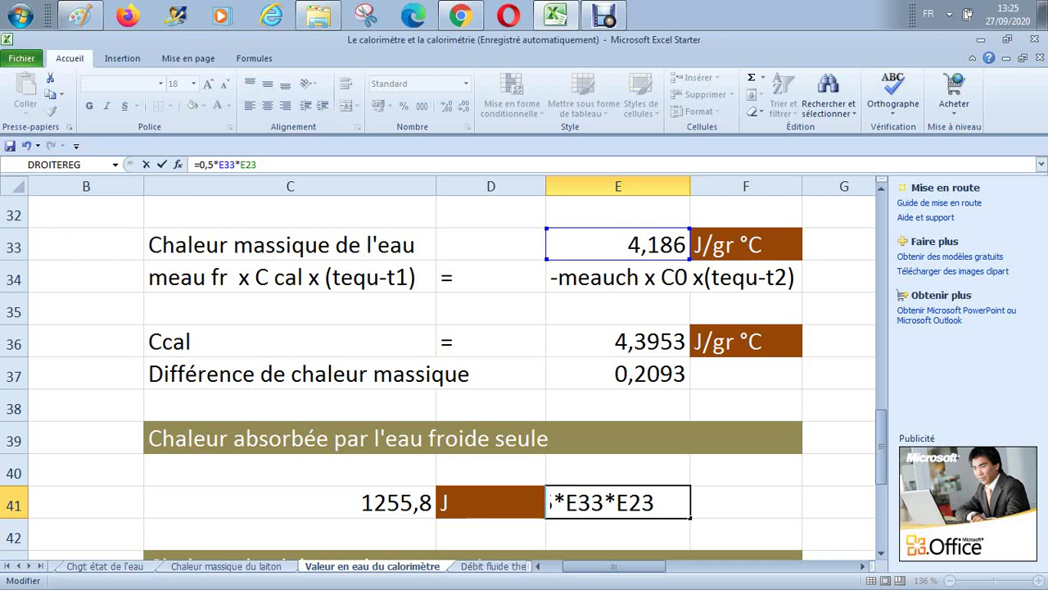
{"action": "type", "text": "*1000"}
{"action": "key", "text": "Return"}
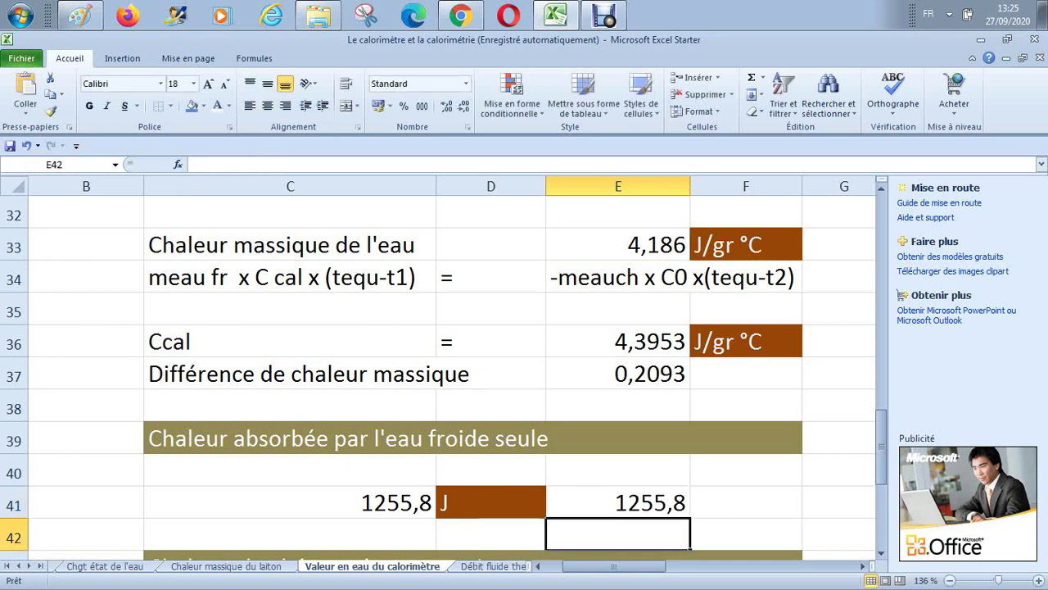
{"action": "key", "text": "Up"}
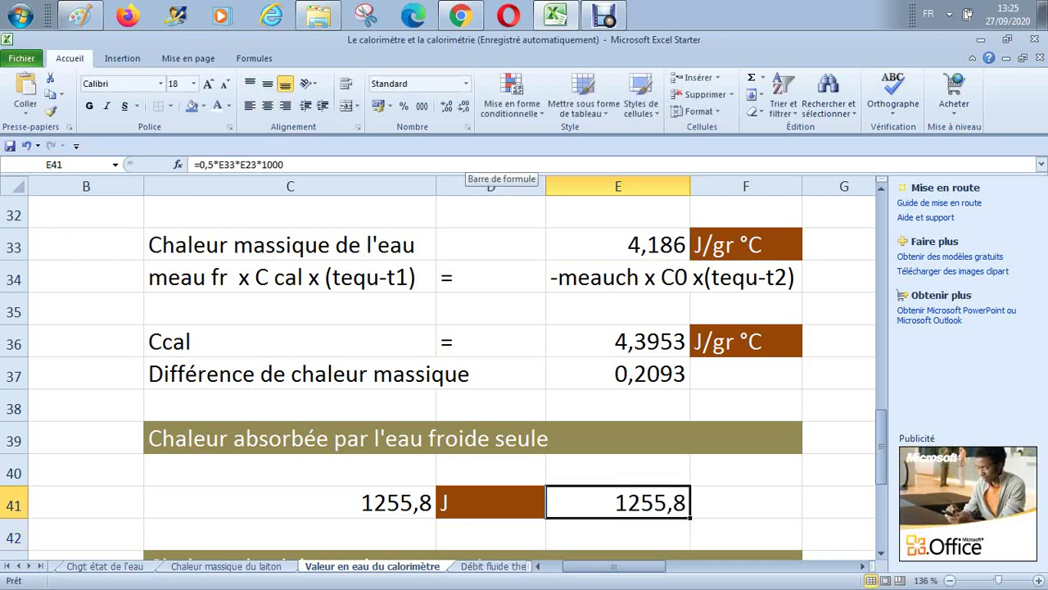
{"action": "left_click", "coordinate": [290, 503]}
{"action": "key", "text": "Right"}
{"action": "key", "text": "Right"}
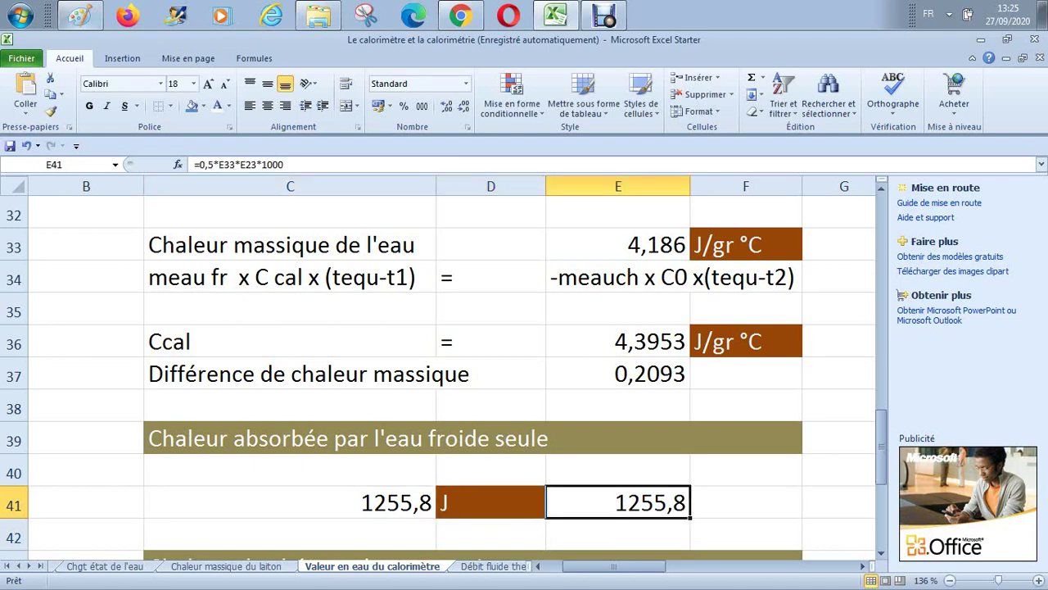
Switch to Paint and draw a short pencil stroke above the purple arrow beside the first equation.
{"action": "left_click", "coordinate": [79, 16]}
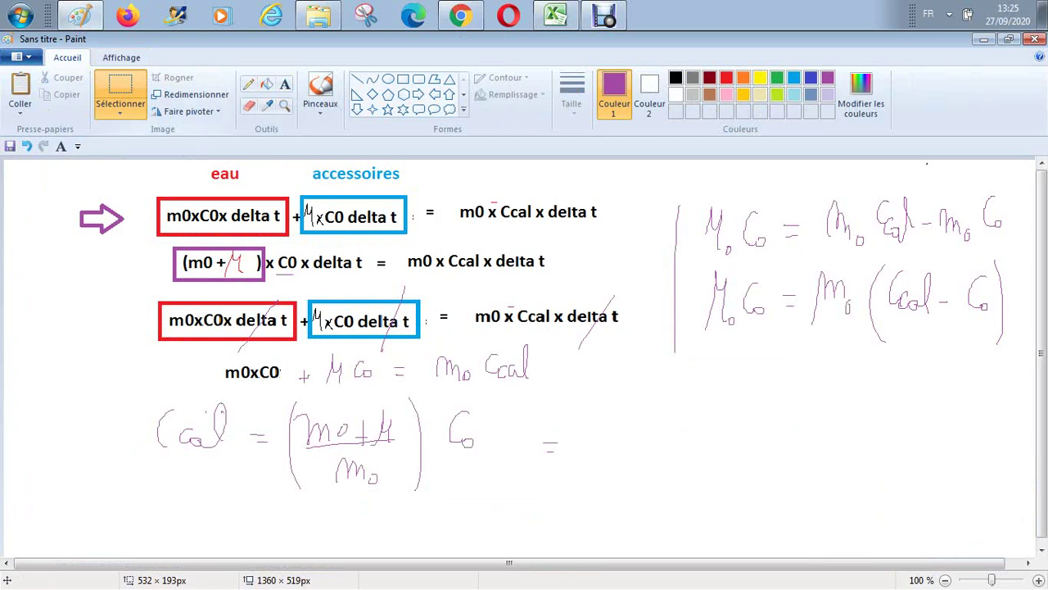
{"action": "left_click", "coordinate": [248, 84]}
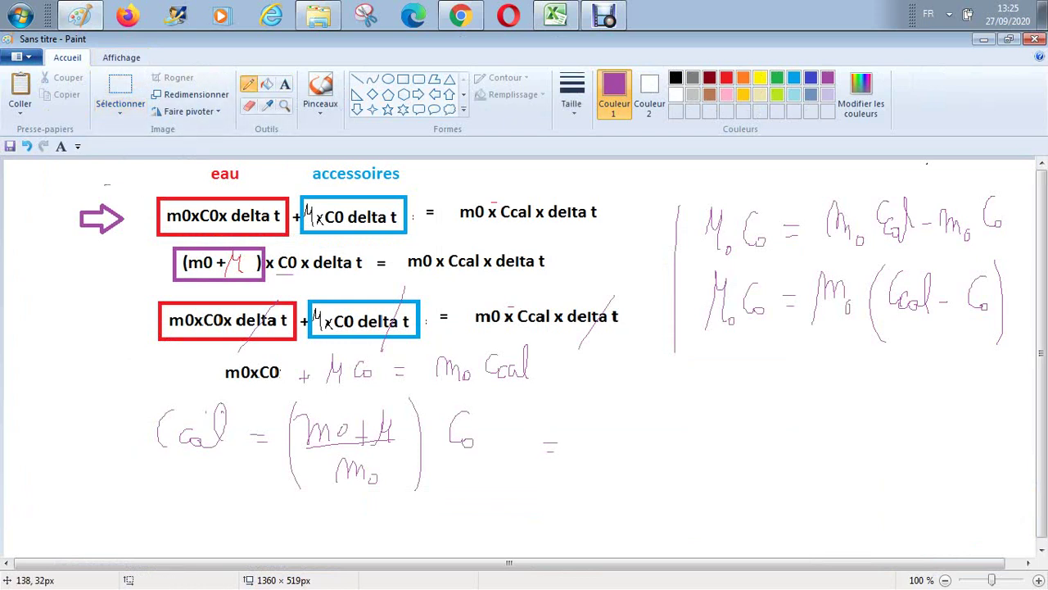
{"action": "mouse_move", "coordinate": [104, 185]}
{"action": "left_mouse_down"}
{"action": "mouse_move", "coordinate": [151, 196]}
{"action": "mouse_move", "coordinate": [141, 195]}
{"action": "left_mouse_up"}
Switch back to Excel and review the initial temperature in C3 and the final temperature in row 4.
{"action": "left_click", "coordinate": [556, 15]}
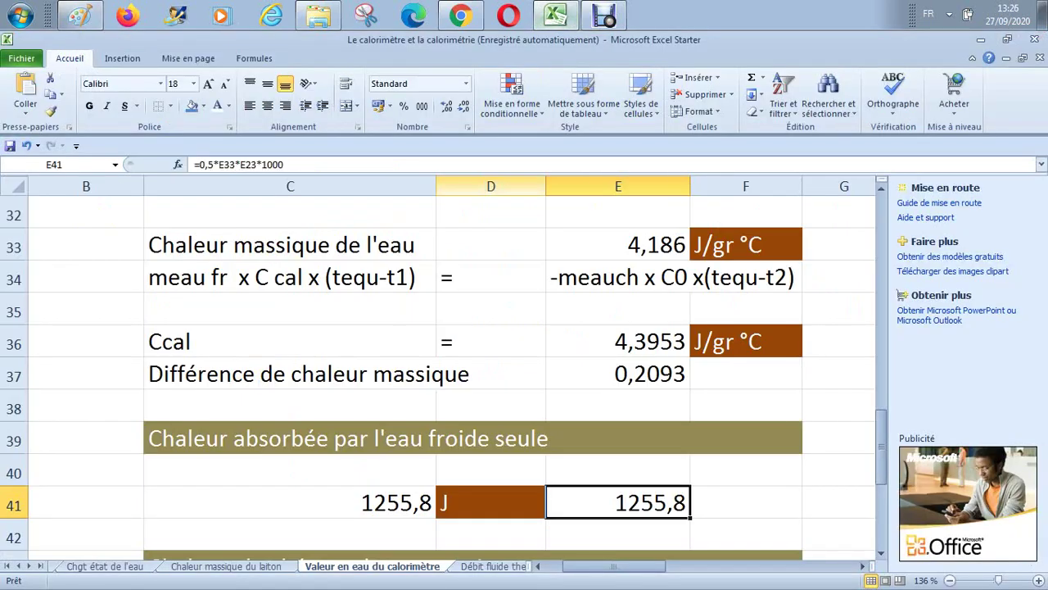
{"action": "left_click_drag", "start_coordinate": [881, 449], "coordinate": [881, 240]}
{"action": "left_click", "coordinate": [407, 245]}
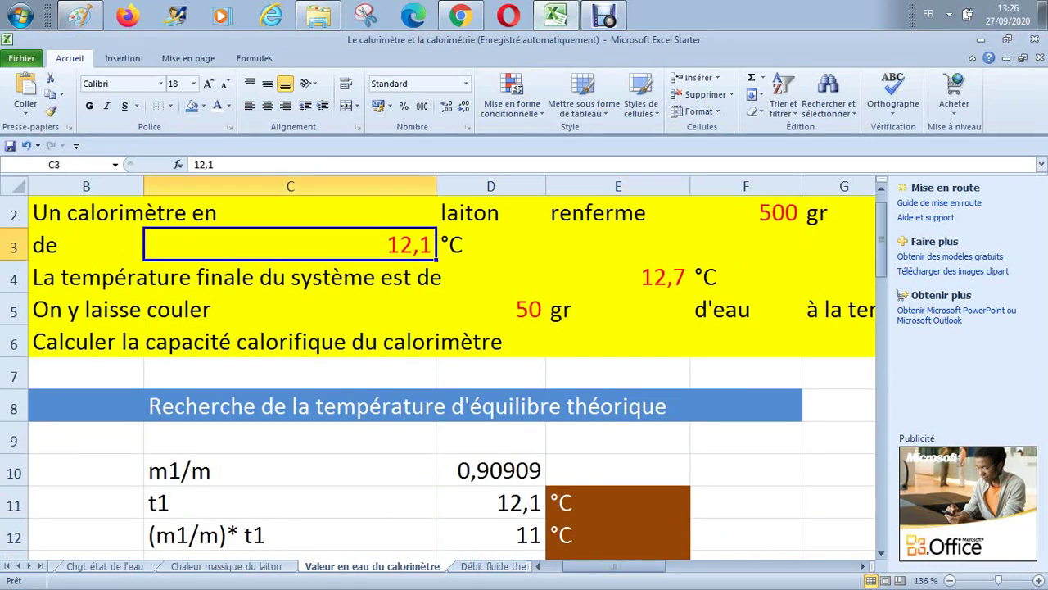
{"action": "key", "text": "Down"}
{"action": "key", "text": "Left"}
{"action": "key", "text": "Right"}
{"action": "key", "text": "Right"}
{"action": "key", "text": "Right"}
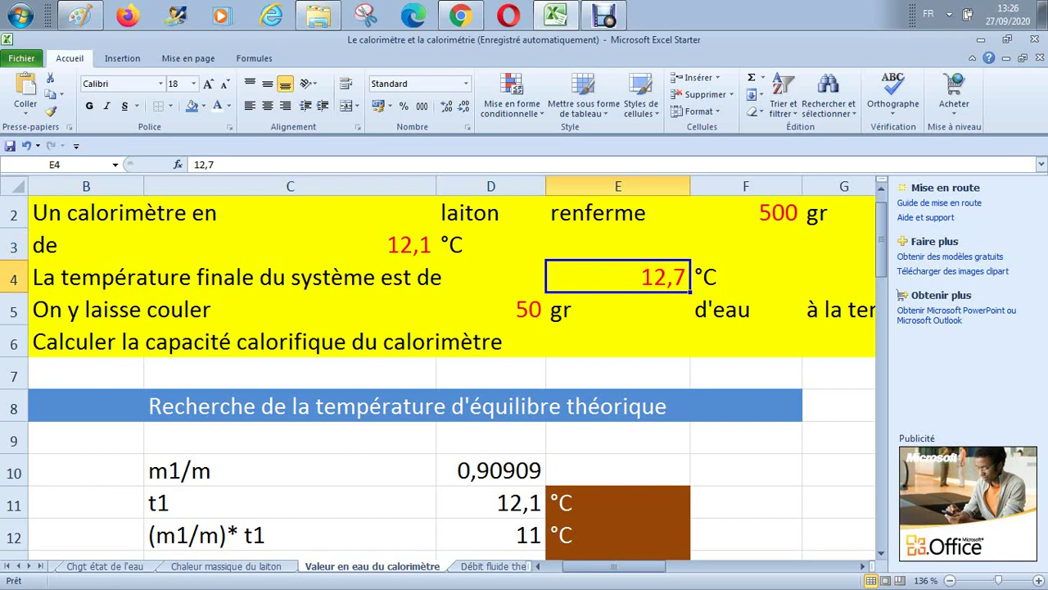
{"action": "key", "text": "Left"}
{"action": "key", "text": "Left"}
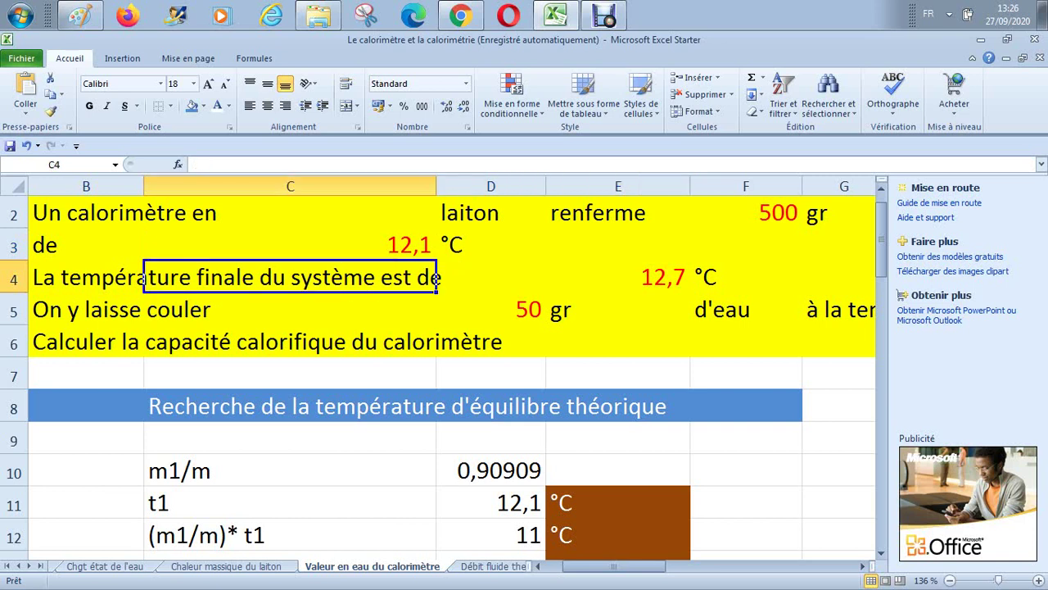
Go over the rest of the problem statement in rows 2 to 6, ending on the cold water mass in F2.
{"action": "key", "text": "Up"}
{"action": "key", "text": "Down"}
{"action": "key", "text": "Down"}
{"action": "key", "text": "Down"}
{"action": "key", "text": "Up"}
{"action": "key", "text": "Up"}
{"action": "key", "text": "Up"}
{"action": "key", "text": "Right"}
{"action": "key", "text": "Right"}
{"action": "key", "text": "Up"}
{"action": "key", "text": "Right"}
Go down from the problem statement through the theoretical equilibrium temperature section in rows 8 to 18.
{"action": "key", "text": "Down"}
{"action": "key", "text": "Down"}
{"action": "key", "text": "Down"}
{"action": "key", "text": "Down"}
{"action": "key", "text": "Down"}
{"action": "key", "text": "Down"}
{"action": "key", "text": "Down"}
{"action": "key", "text": "Down"}
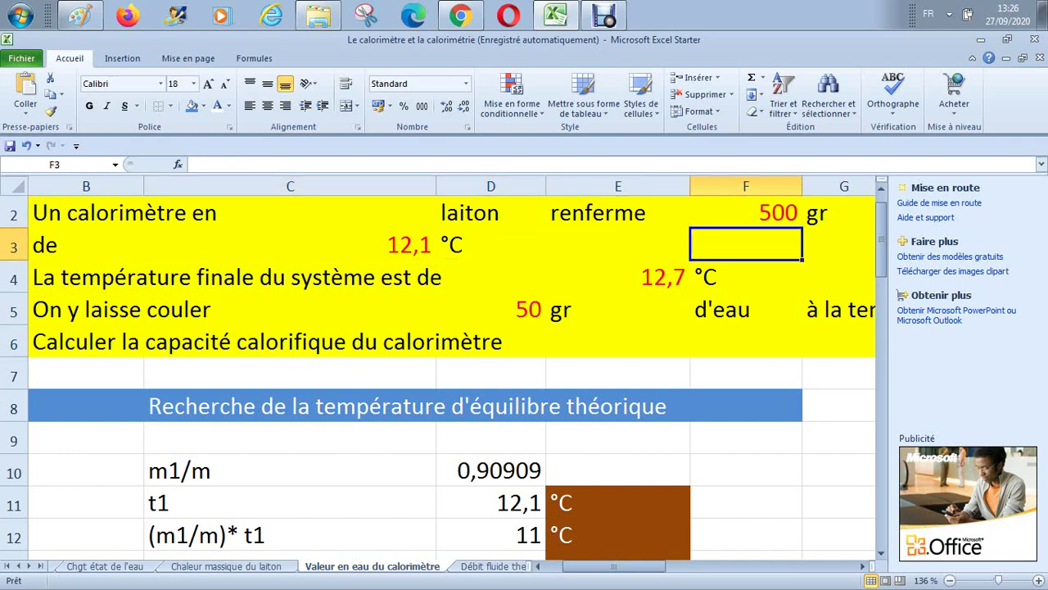
{"action": "key", "text": "Down"}
{"action": "key", "text": "Down"}
{"action": "key", "text": "Down"}
{"action": "key", "text": "Down"}
{"action": "key", "text": "Down"}
{"action": "key", "text": "Down"}
{"action": "key", "text": "Down"}
{"action": "key", "text": "Down"}
{"action": "key", "text": "Down"}
{"action": "key", "text": "Down"}
{"action": "key", "text": "Down"}
{"action": "key", "text": "Down"}
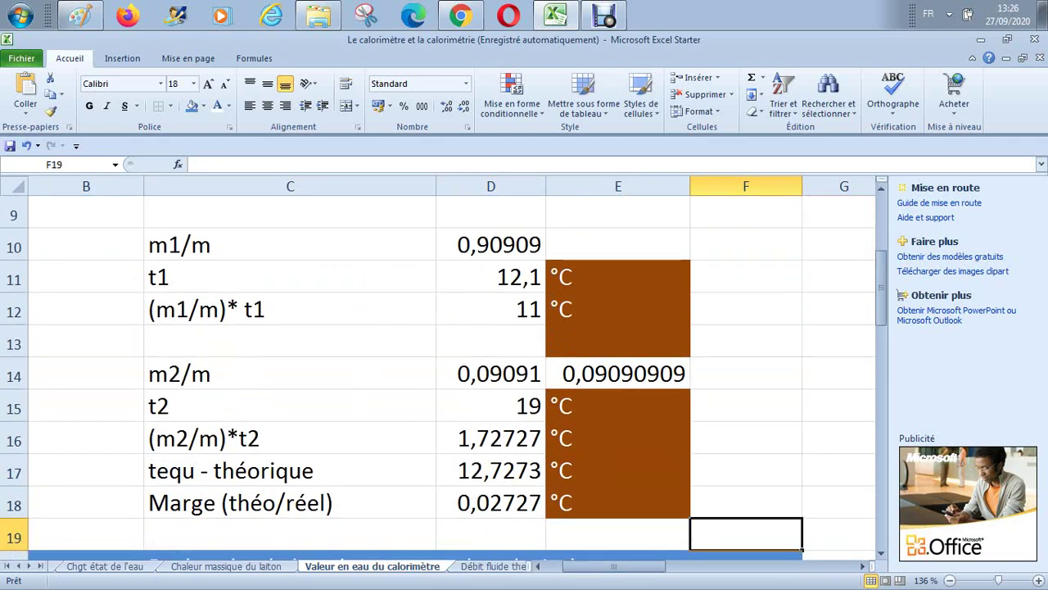
Review the water value section in rows 20 to 29, ending on the delta t formula in E24.
{"action": "key", "text": "Down"}
{"action": "key", "text": "Down"}
{"action": "key", "text": "Down"}
{"action": "key", "text": "Left"}
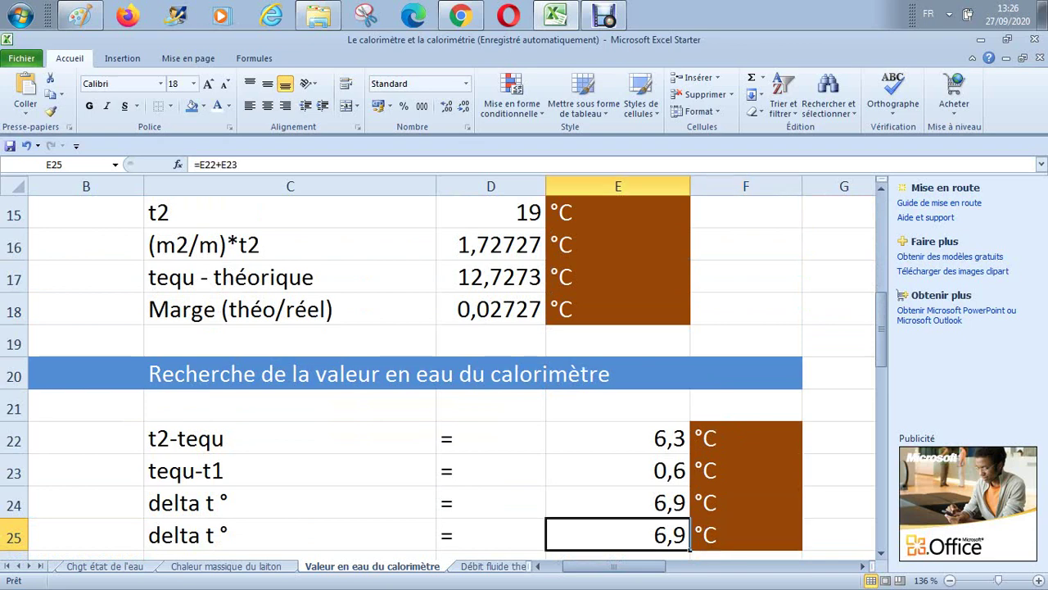
{"action": "key", "text": "Down"}
{"action": "key", "text": "Down"}
{"action": "key", "text": "Down"}
{"action": "key", "text": "Down"}
{"action": "key", "text": "Down"}
{"action": "key", "text": "Down"}
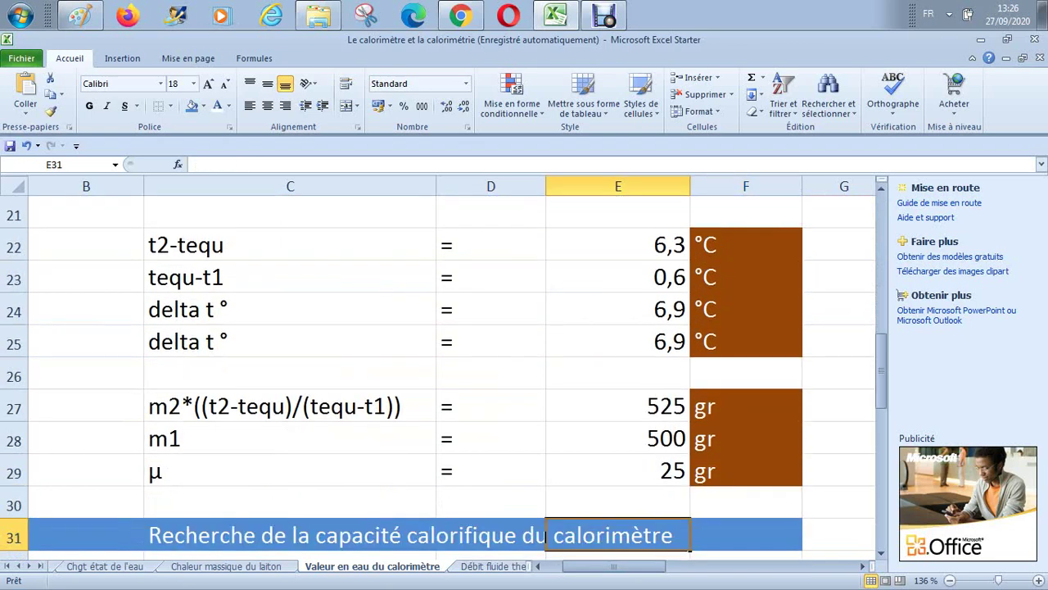
{"action": "key", "text": "Up"}
{"action": "key", "text": "Up"}
{"action": "key", "text": "Up"}
{"action": "key", "text": "Up"}
{"action": "key", "text": "Up"}
{"action": "key", "text": "Up"}
{"action": "key", "text": "Up"}
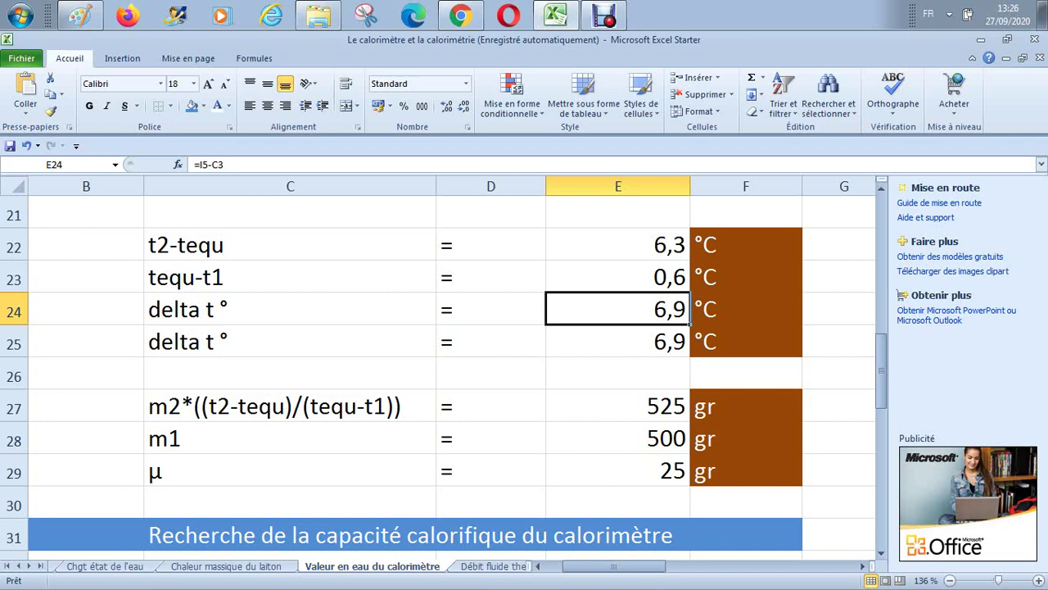
Clear the check formula from E41, beside the heat absorbed by the cold water alone.
{"action": "key", "text": "Down"}
{"action": "key", "text": "Down"}
{"action": "key", "text": "Down"}
{"action": "key", "text": "Down"}
{"action": "key", "text": "Down"}
{"action": "key", "text": "Down"}
{"action": "key", "text": "Down"}
{"action": "key", "text": "Down"}
{"action": "key", "text": "Down"}
{"action": "key", "text": "Down"}
{"action": "key", "text": "Down"}
{"action": "key", "text": "Down"}
{"action": "key", "text": "Down"}
{"action": "key", "text": "Down"}
{"action": "key", "text": "Down"}
{"action": "key", "text": "Down"}
{"action": "key", "text": "Down"}
{"action": "key", "text": "Up"}
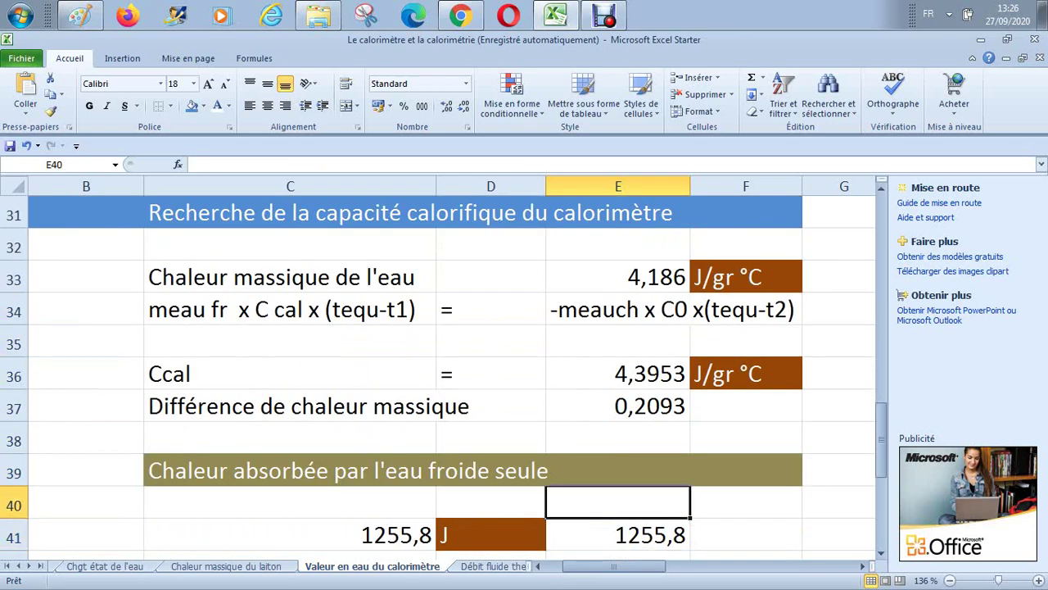
{"action": "key", "text": "Down"}
{"action": "key", "text": "Delete"}
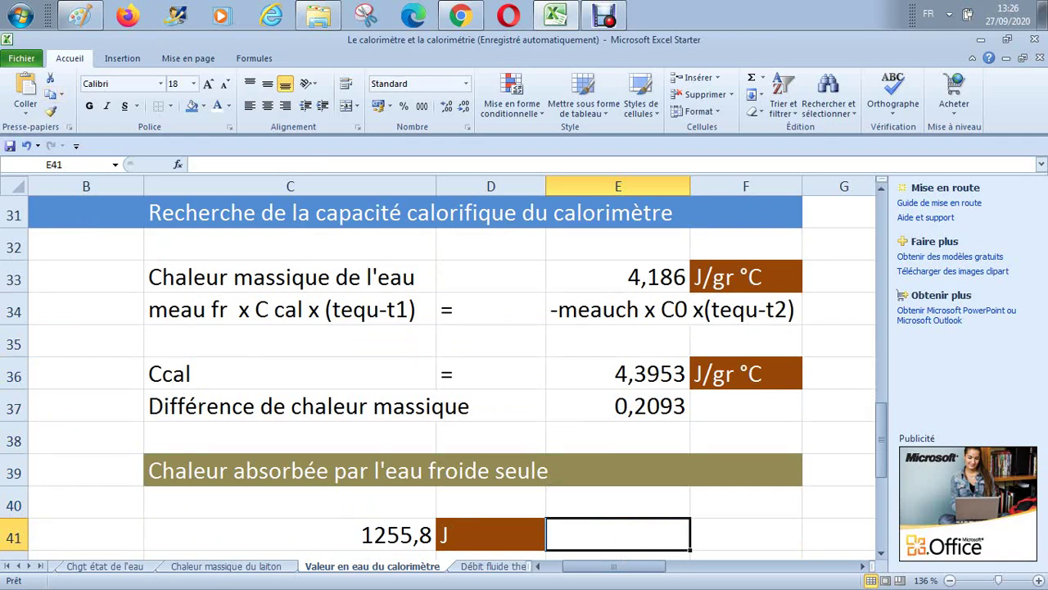
Switch to Paint and add the purple text "1255 J" above the red-boxed m0xC0x delta t term of the first equation.
{"action": "left_click", "coordinate": [79, 15]}
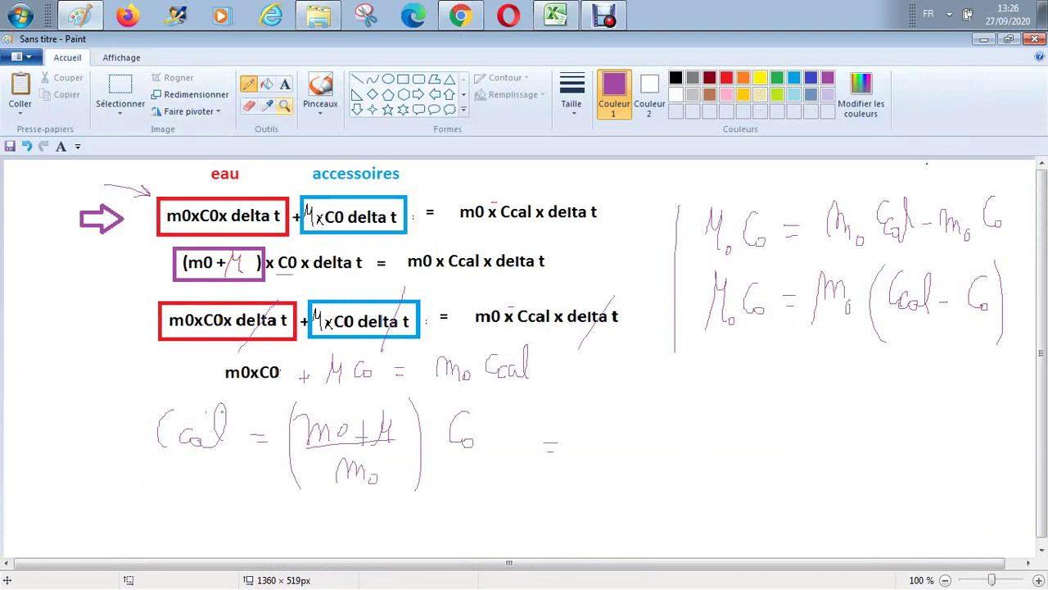
{"action": "left_click", "coordinate": [555, 14]}
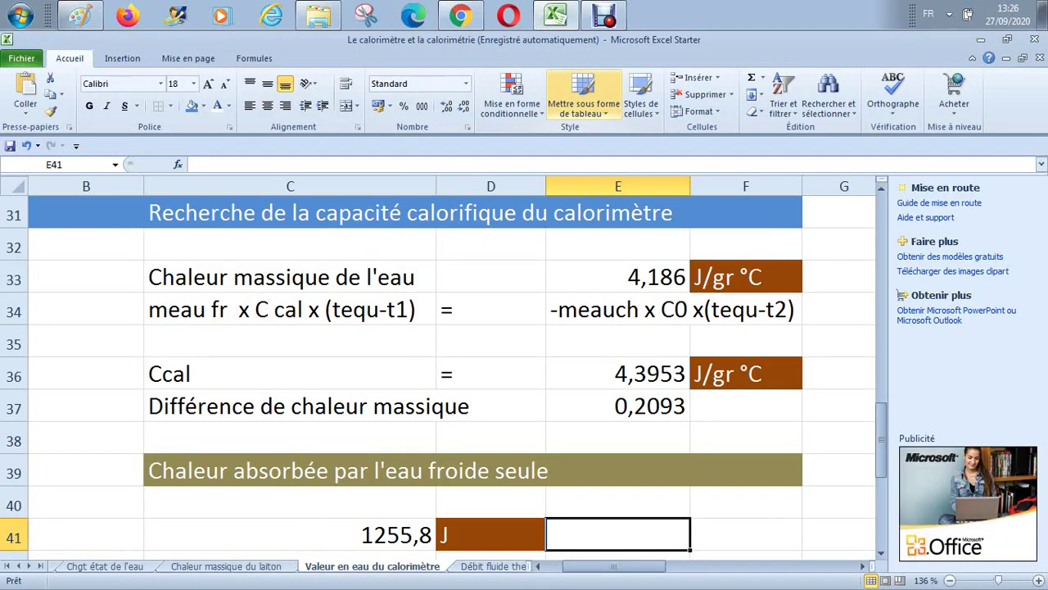
{"action": "left_click", "coordinate": [79, 15]}
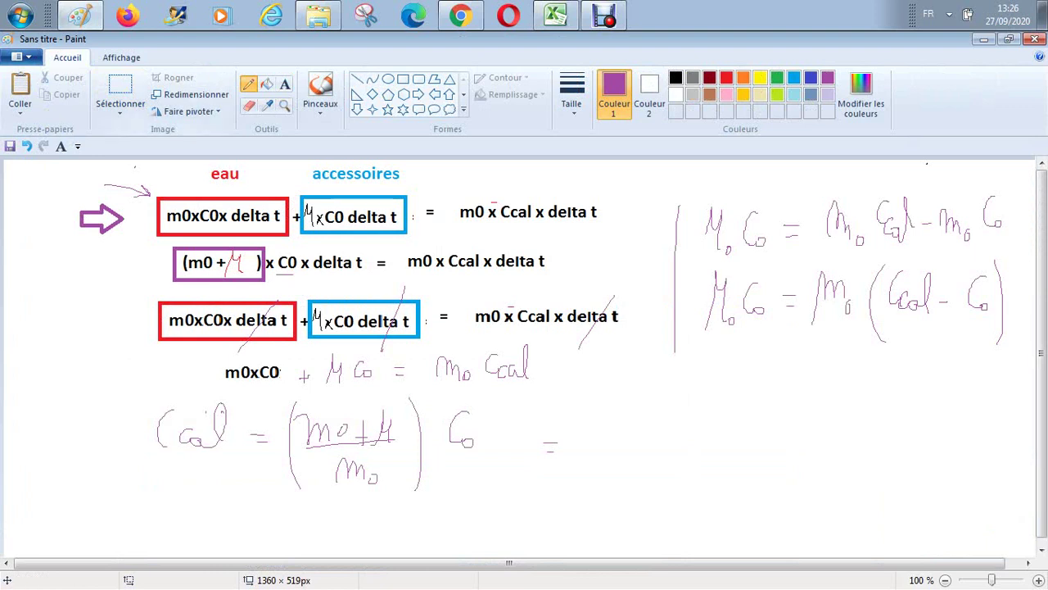
{"action": "left_click", "coordinate": [285, 84]}
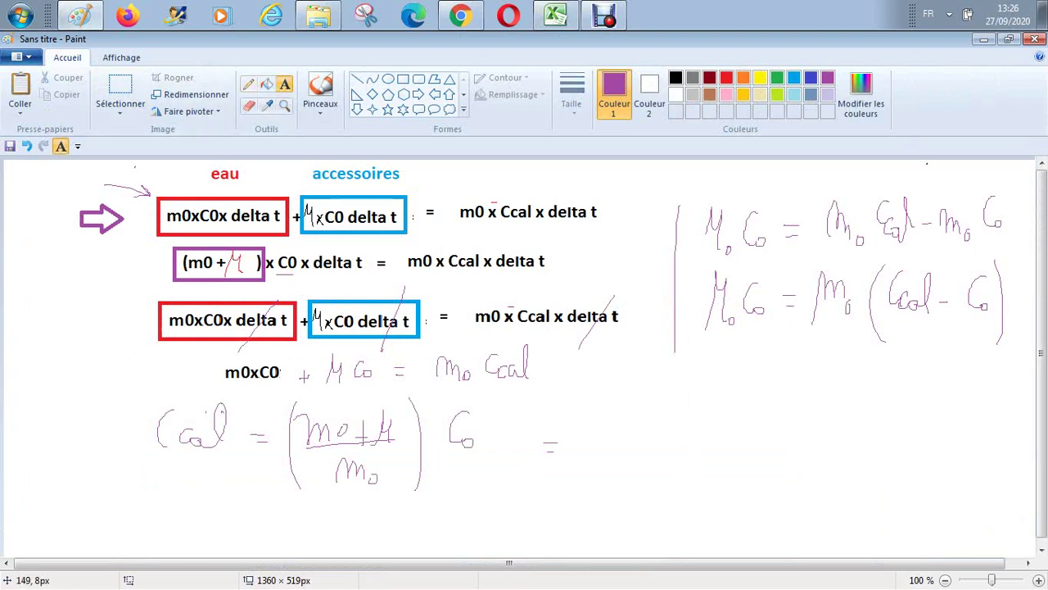
{"action": "left_click_drag", "start_coordinate": [119, 160], "coordinate": [320, 182]}
{"action": "type", "text": "12"}
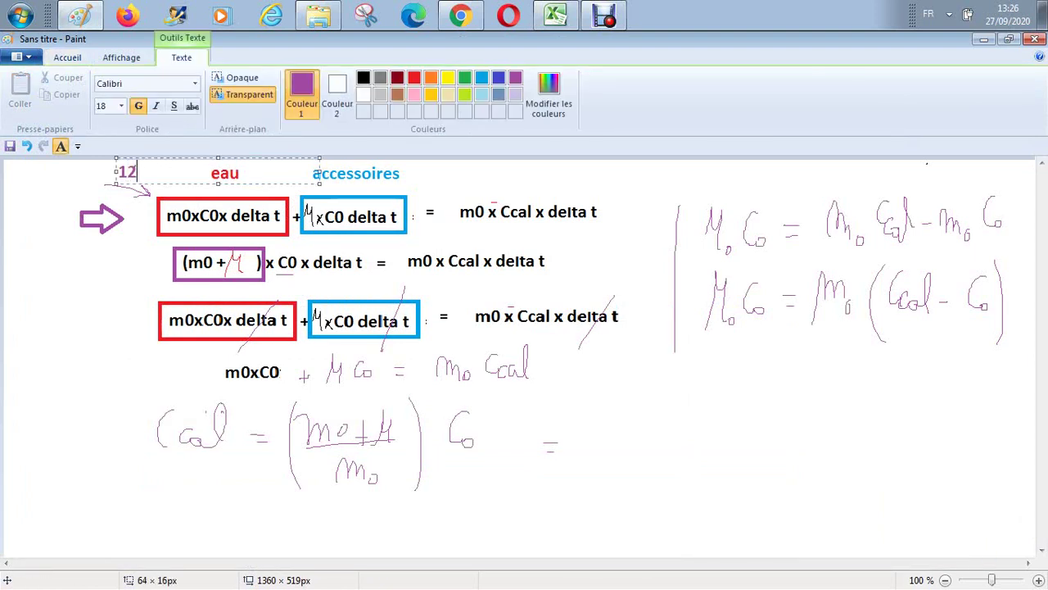
{"action": "type", "text": "55 J"}
{"action": "left_click", "coordinate": [148, 299]}
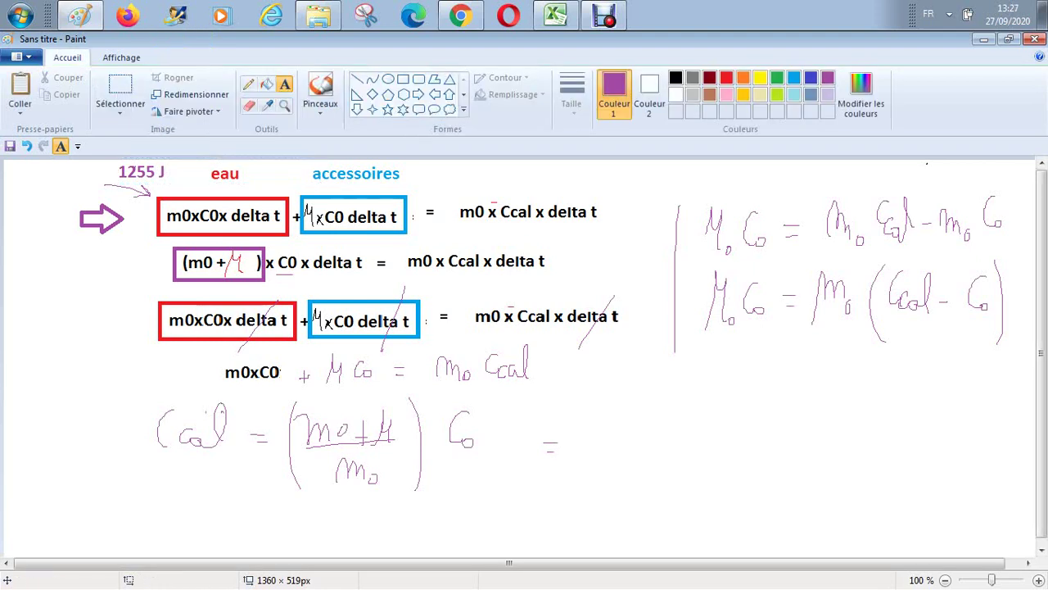
Switch back to Excel and examine the formula in C45 for the heat absorbed by the accessories.
{"action": "left_click", "coordinate": [556, 15]}
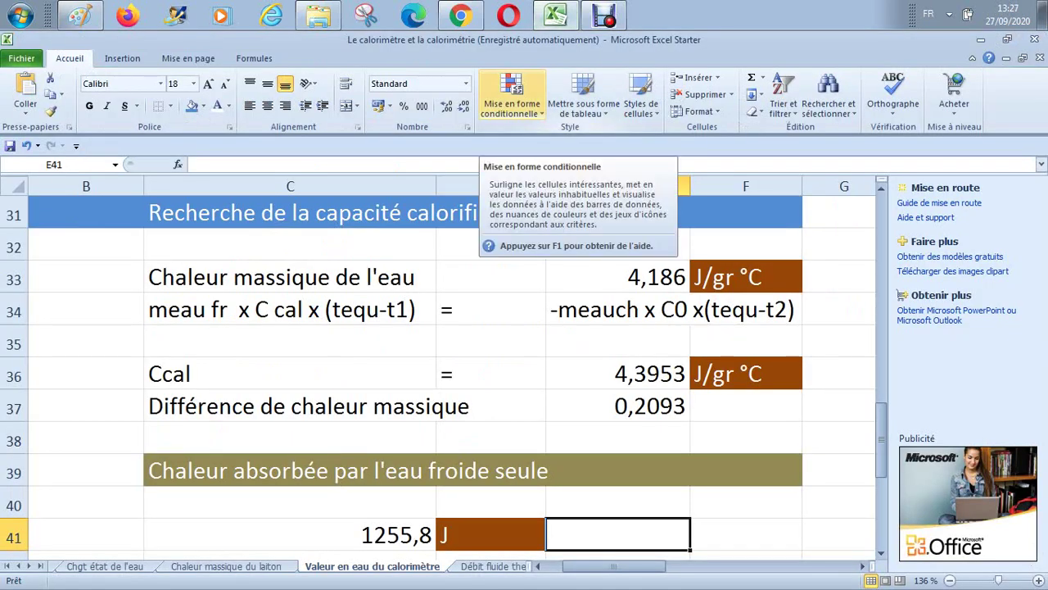
{"action": "key", "text": "Down"}
{"action": "key", "text": "Return"}
{"action": "key", "text": "Return"}
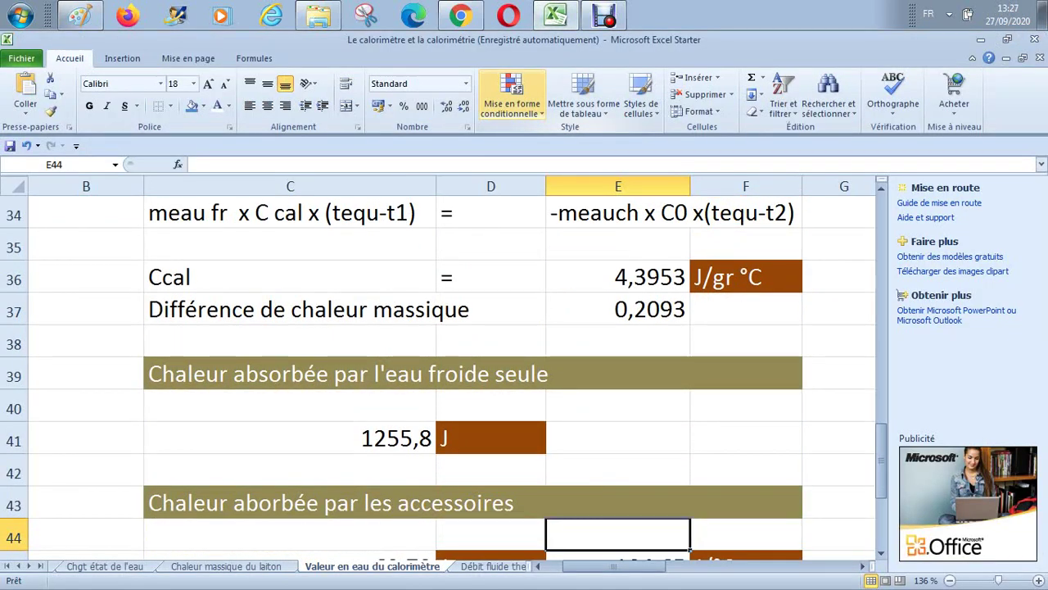
{"action": "key", "text": "Return"}
{"action": "key", "text": "Left"}
{"action": "key", "text": "Left"}
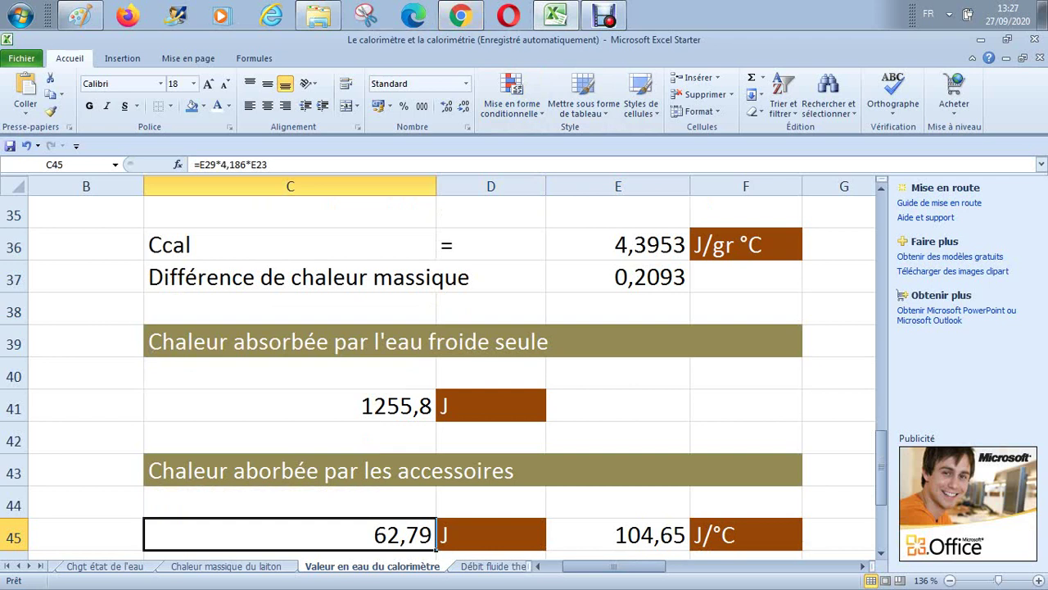
{"action": "left_click", "coordinate": [618, 407]}
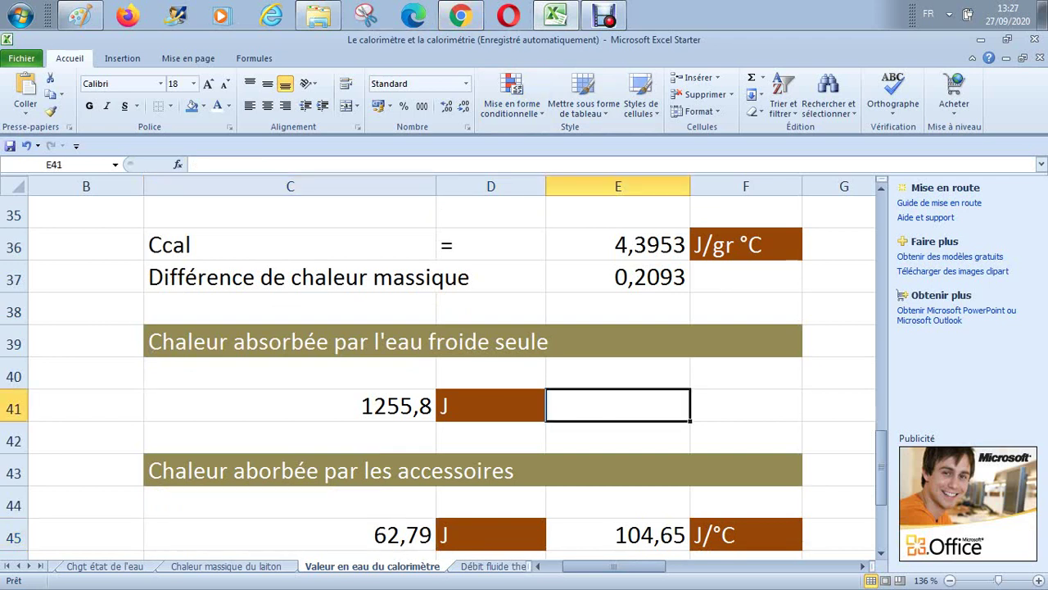
{"action": "type", "text": "="}
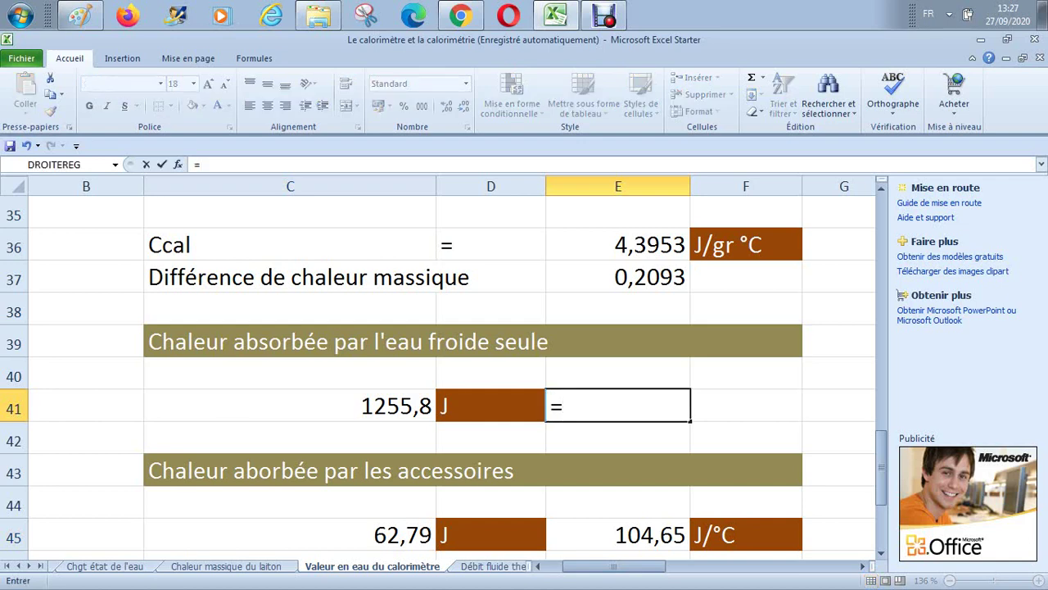
{"action": "left_click_drag", "start_coordinate": [881, 467], "coordinate": [881, 445]}
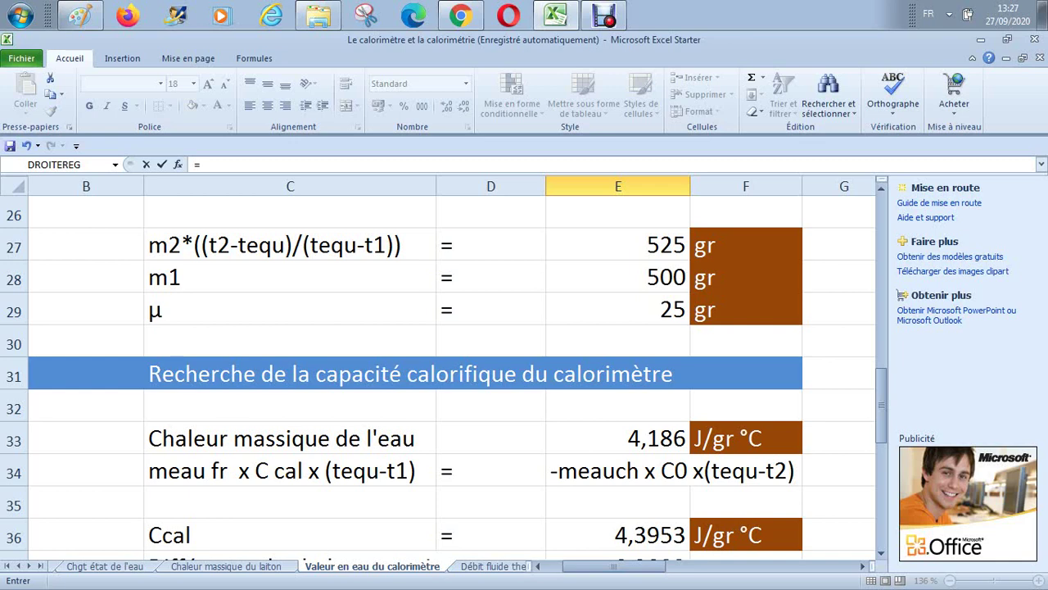
{"action": "left_click", "coordinate": [618, 310]}
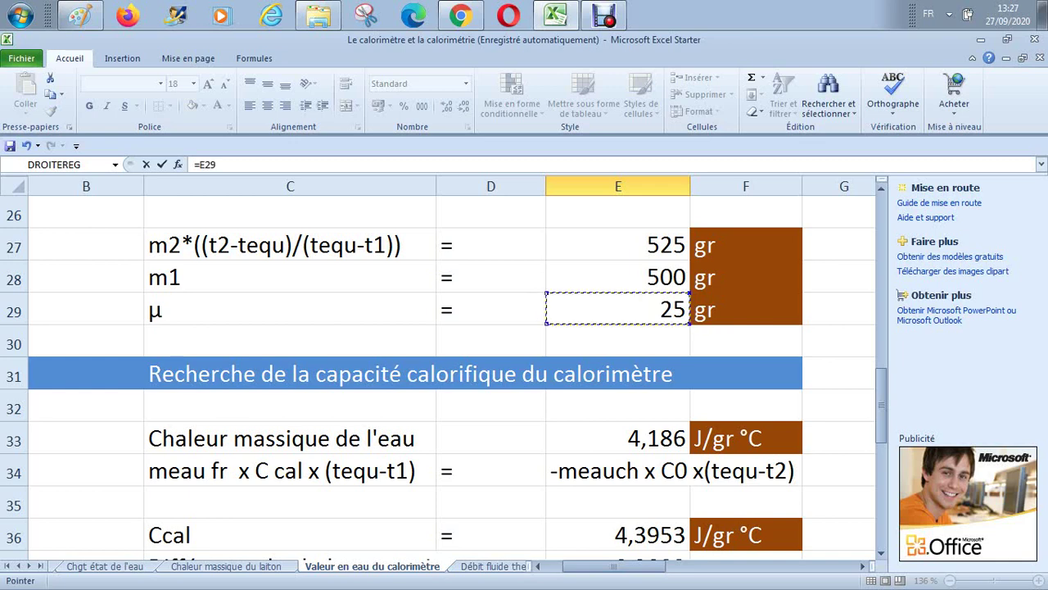
{"action": "key", "text": "Escape"}
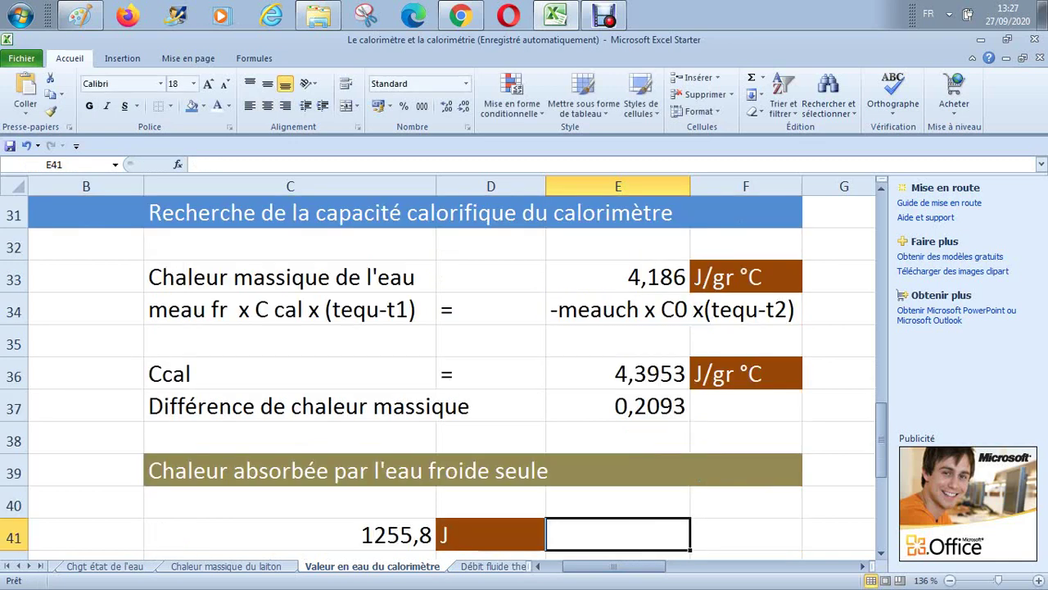
Examine the temperature differences and masses in E23 to E28 of the water value section.
{"action": "key", "text": "Up"}
{"action": "key", "text": "Up"}
{"action": "key", "text": "Up"}
{"action": "key", "text": "Up"}
{"action": "key", "text": "Up"}
{"action": "key", "text": "Up"}
{"action": "key", "text": "Up"}
{"action": "key", "text": "Up"}
{"action": "key", "text": "Up"}
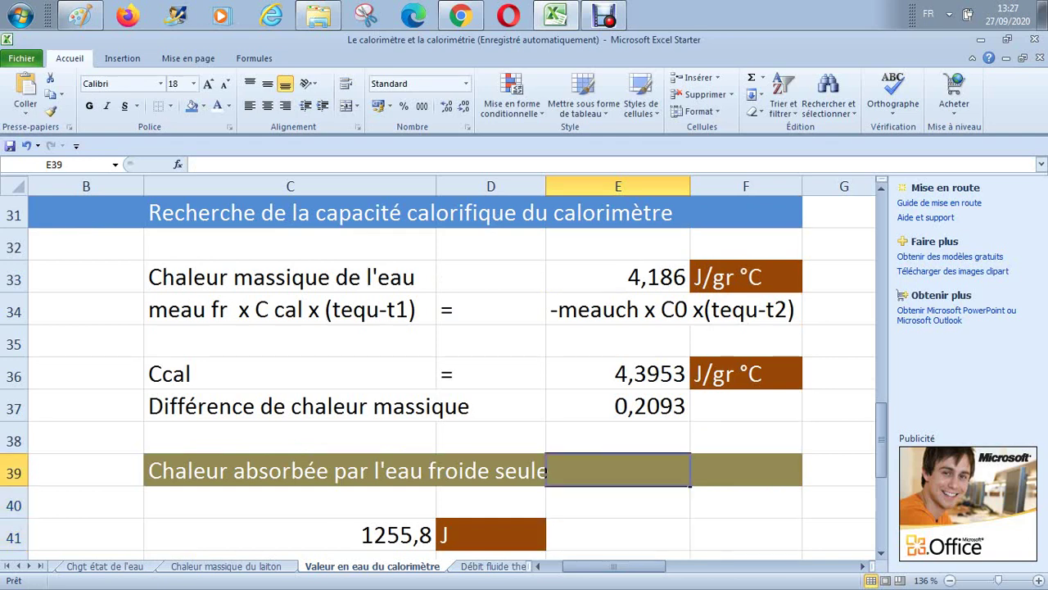
{"action": "key", "text": "Up"}
{"action": "key", "text": "Up"}
{"action": "key", "text": "Up"}
{"action": "key", "text": "Up"}
{"action": "key", "text": "Up"}
{"action": "key", "text": "Up"}
{"action": "key", "text": "Up"}
{"action": "key", "text": "Up"}
{"action": "key", "text": "Up"}
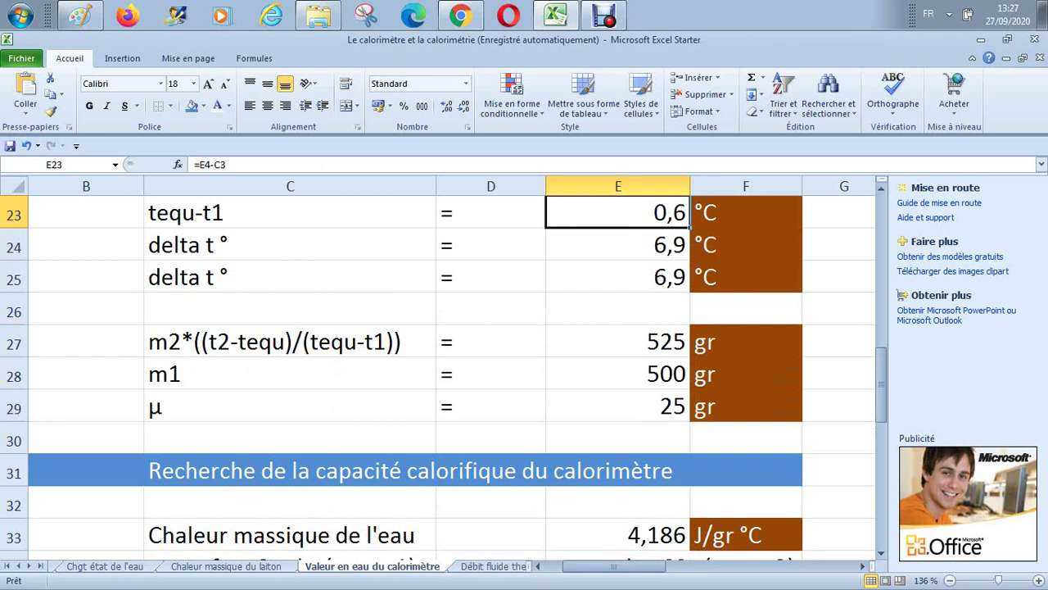
{"action": "key", "text": "Down"}
{"action": "key", "text": "Down"}
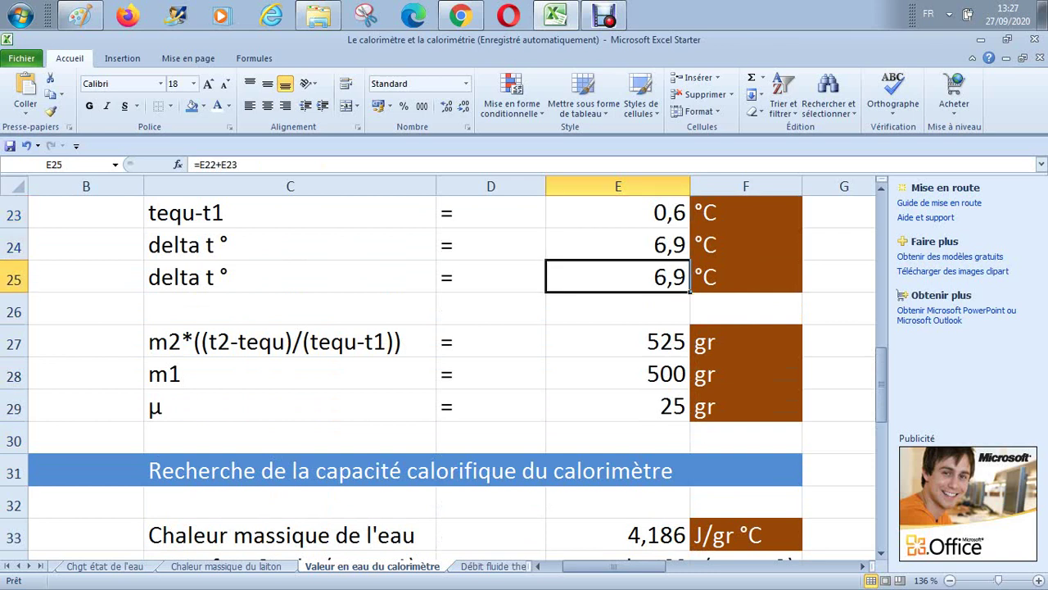
{"action": "key", "text": "Down"}
{"action": "key", "text": "Down"}
{"action": "key", "text": "Down"}
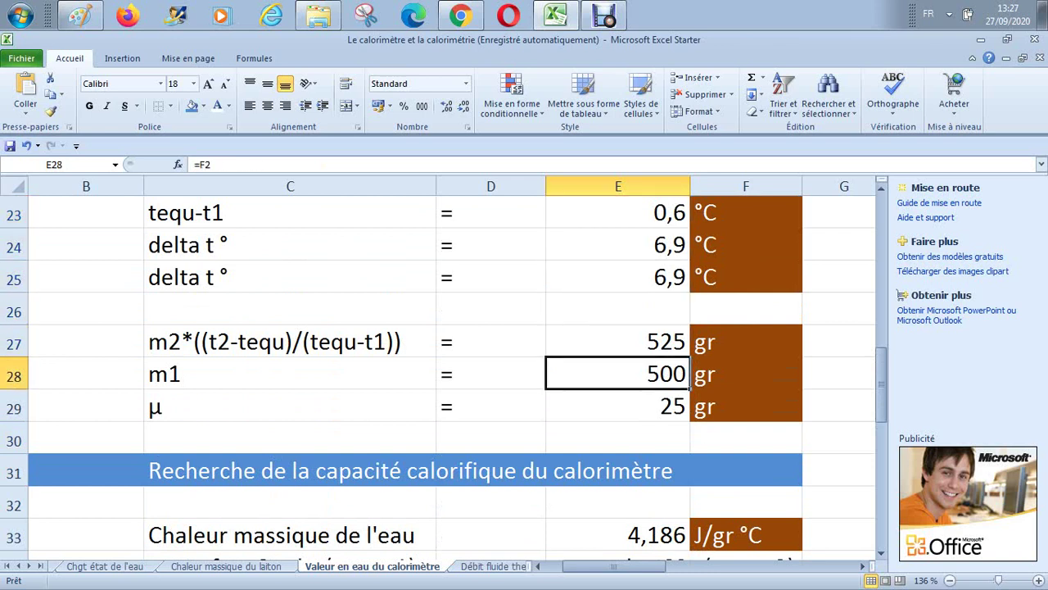
Go back up to the problem statement and examine the system's final temperature in E4.
{"action": "key", "text": "Up"}
{"action": "key", "text": "Up"}
{"action": "key", "text": "Up"}
{"action": "key", "text": "Up"}
{"action": "key", "text": "Up"}
{"action": "key", "text": "Up"}
{"action": "key", "text": "Up"}
{"action": "key", "text": "Up"}
{"action": "key", "text": "Up"}
{"action": "key", "text": "Up"}
{"action": "key", "text": "Up"}
{"action": "key", "text": "Up"}
{"action": "key", "text": "Up"}
{"action": "key", "text": "Up"}
{"action": "key", "text": "Up"}
{"action": "key", "text": "Up"}
{"action": "key", "text": "Up"}
{"action": "key", "text": "Up"}
{"action": "key", "text": "Up"}
{"action": "key", "text": "Up"}
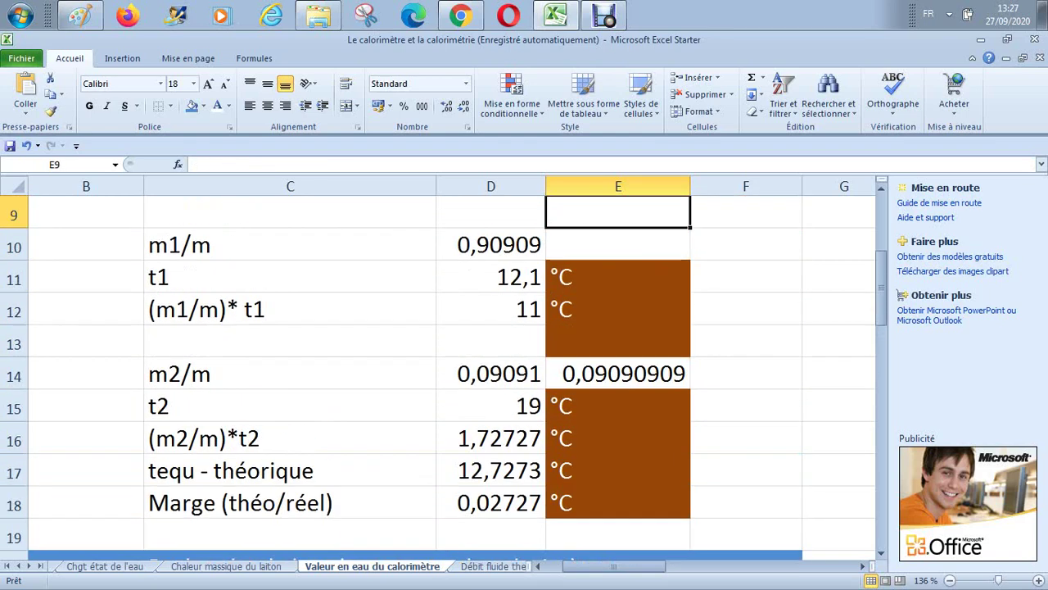
{"action": "key", "text": "Down"}
{"action": "key", "text": "Right"}
{"action": "key", "text": "Down"}
{"action": "key", "text": "Down"}
{"action": "key", "text": "Down"}
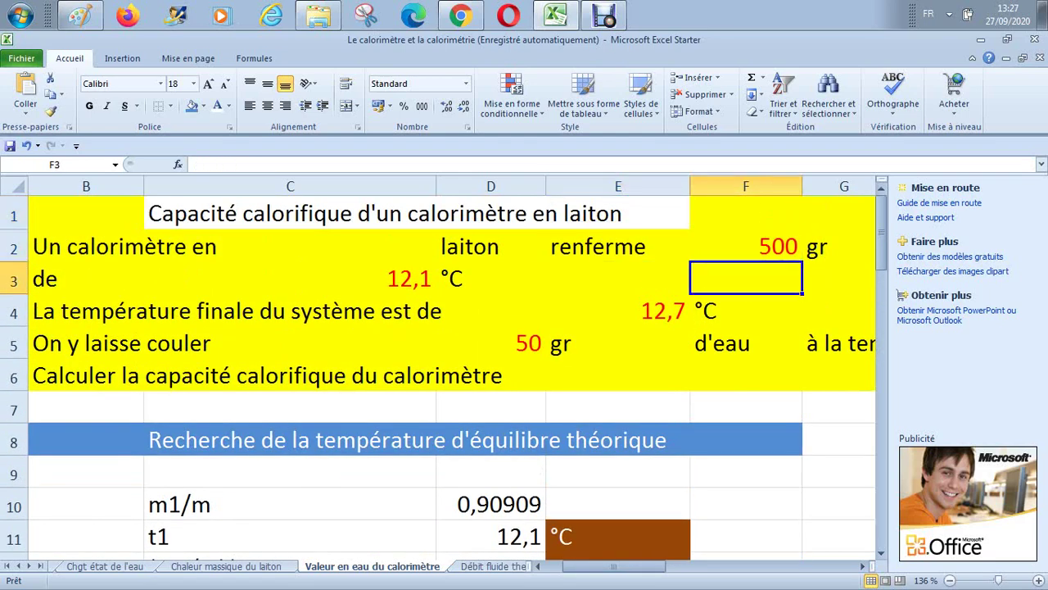
{"action": "key", "text": "Down"}
{"action": "key", "text": "Down"}
{"action": "key", "text": "Down"}
{"action": "key", "text": "Down"}
{"action": "key", "text": "Down"}
{"action": "key", "text": "Down"}
{"action": "key", "text": "Down"}
{"action": "key", "text": "Down"}
{"action": "key", "text": "Up"}
{"action": "key", "text": "Up"}
{"action": "key", "text": "Up"}
{"action": "key", "text": "Up"}
{"action": "key", "text": "Up"}
{"action": "key", "text": "Up"}
{"action": "key", "text": "Up"}
{"action": "key", "text": "Up"}
{"action": "key", "text": "Up"}
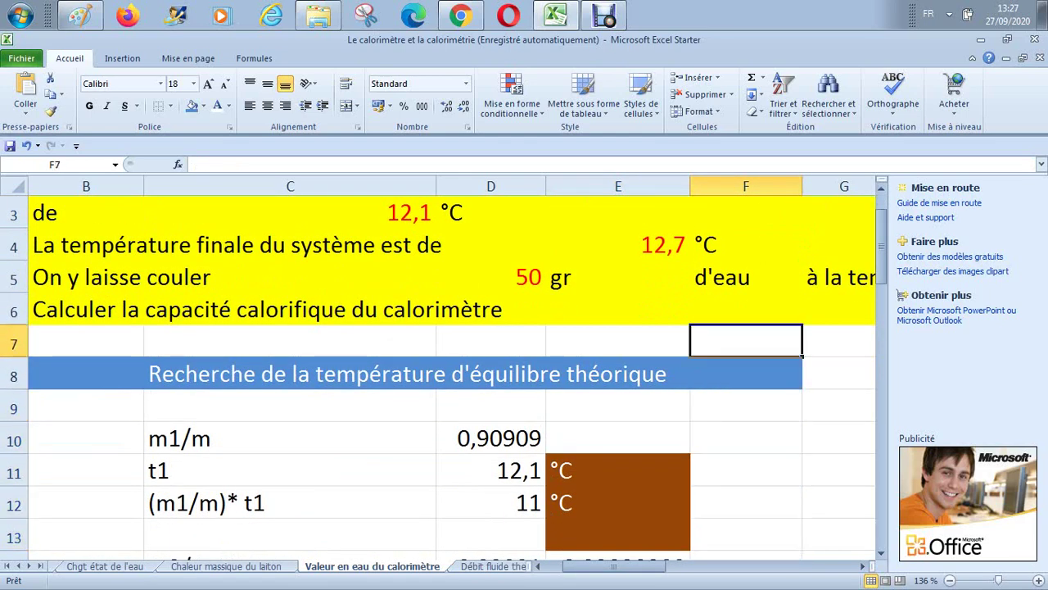
{"action": "key", "text": "Left"}
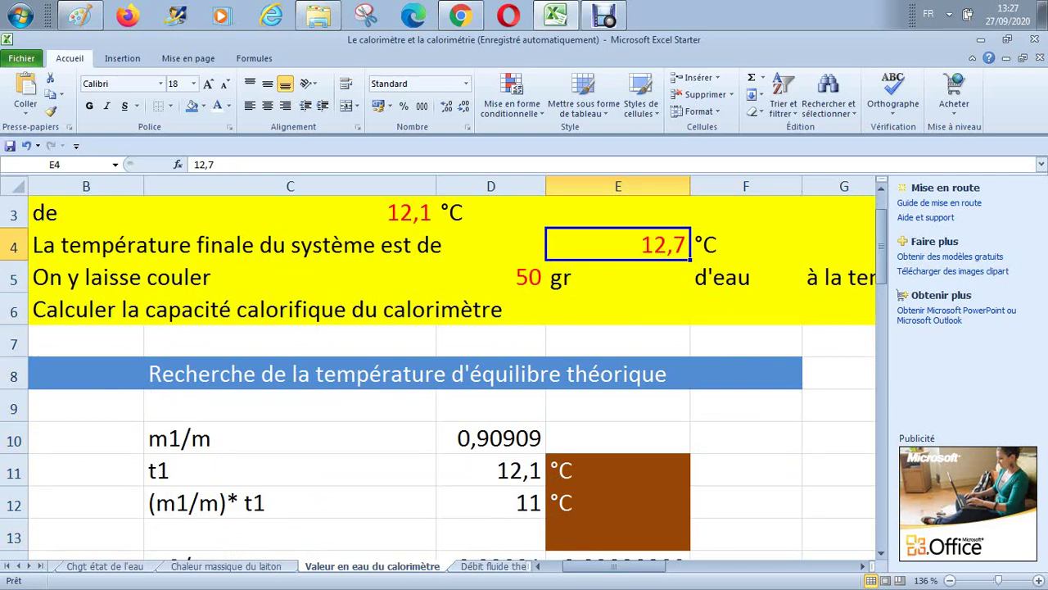
{"action": "key", "text": "Right"}
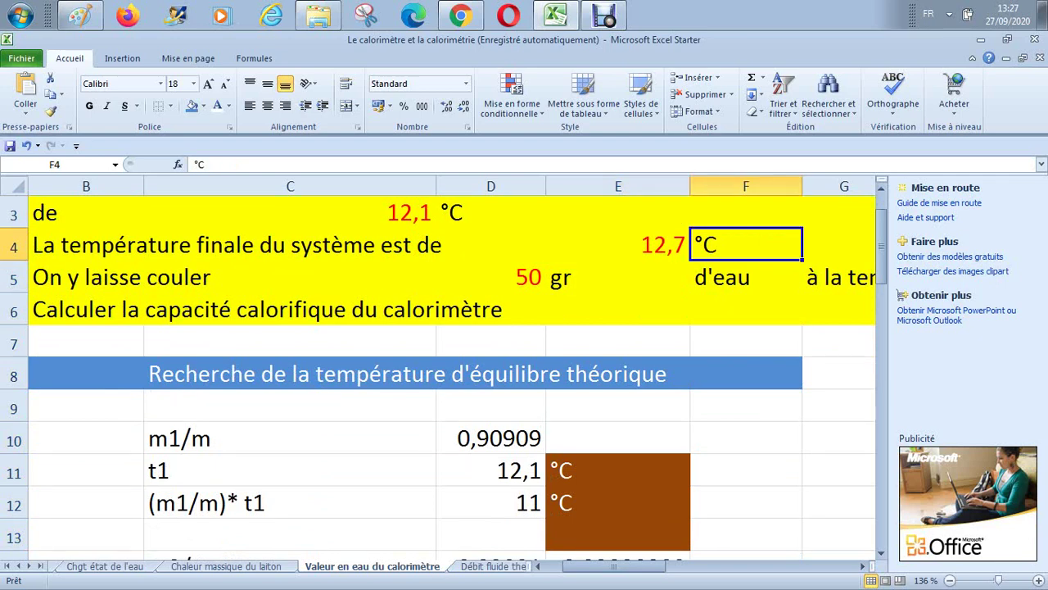
{"action": "key", "text": "Left"}
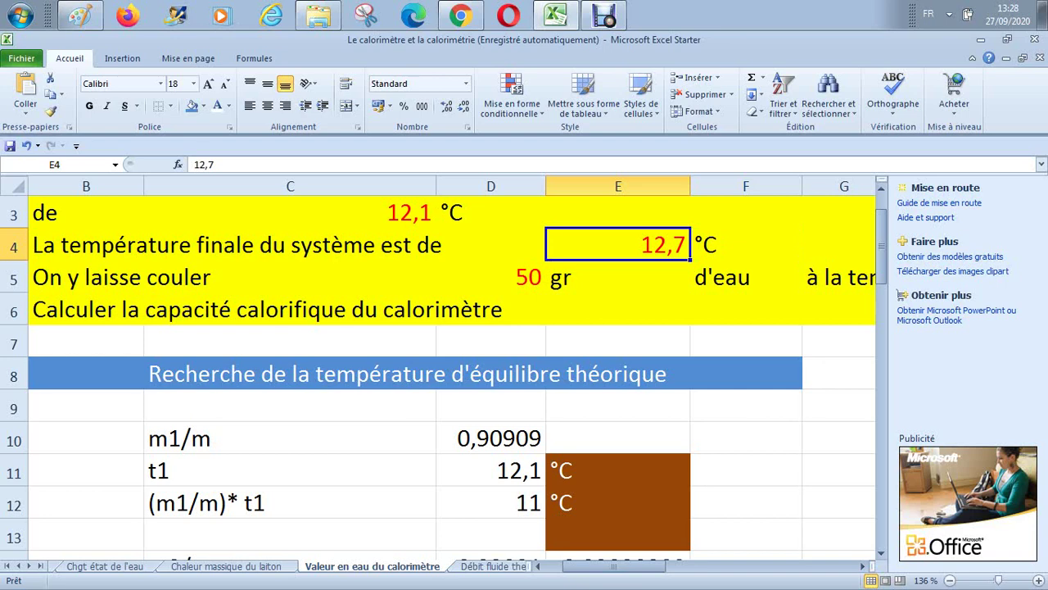
Look through the sheet from the problem statement down to the Ccal formula in E36.
{"action": "key", "text": "Down"}
{"action": "key", "text": "Down"}
{"action": "key", "text": "Down"}
{"action": "key", "text": "Down"}
{"action": "key", "text": "Down"}
{"action": "key", "text": "Down"}
{"action": "key", "text": "Down"}
{"action": "key", "text": "Down"}
{"action": "key", "text": "Down"}
{"action": "key", "text": "Down"}
{"action": "key", "text": "Down"}
{"action": "key", "text": "Down"}
{"action": "key", "text": "Down"}
{"action": "key", "text": "Down"}
{"action": "key", "text": "Down"}
{"action": "key", "text": "Down"}
{"action": "key", "text": "Down"}
{"action": "key", "text": "Down"}
{"action": "key", "text": "Down"}
{"action": "key", "text": "Down"}
{"action": "key", "text": "Up"}
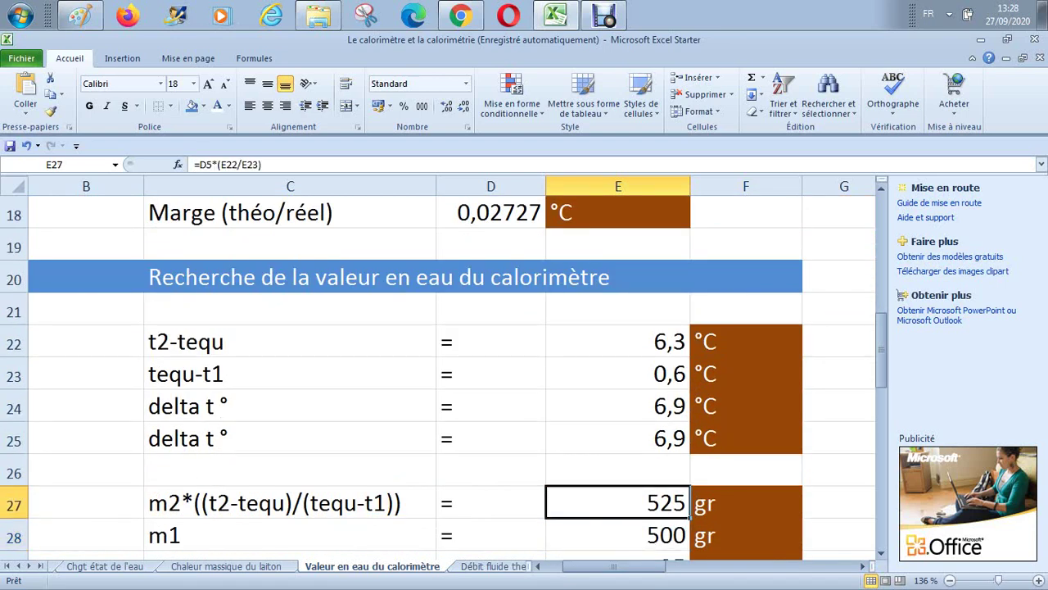
{"action": "key", "text": "Up"}
{"action": "key", "text": "Up"}
{"action": "key", "text": "Up"}
{"action": "key", "text": "Up"}
{"action": "key", "text": "Up"}
{"action": "key", "text": "Up"}
{"action": "key", "text": "Up"}
{"action": "key", "text": "Up"}
{"action": "key", "text": "Up"}
{"action": "key", "text": "Down"}
{"action": "key", "text": "Down"}
{"action": "key", "text": "Down"}
{"action": "key", "text": "Down"}
{"action": "key", "text": "Down"}
{"action": "key", "text": "Down"}
{"action": "key", "text": "Down"}
{"action": "key", "text": "Down"}
{"action": "key", "text": "Down"}
{"action": "key", "text": "Down"}
{"action": "key", "text": "Down"}
{"action": "key", "text": "Down"}
{"action": "key", "text": "Down"}
{"action": "key", "text": "Down"}
{"action": "key", "text": "Down"}
{"action": "key", "text": "Down"}
{"action": "key", "text": "Down"}
{"action": "key", "text": "Down"}
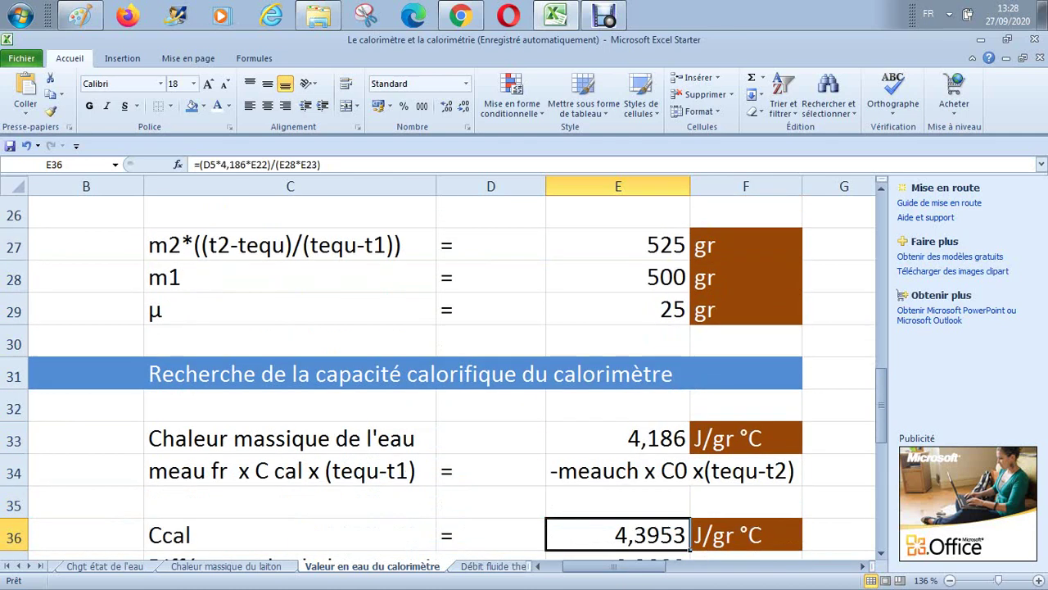
Examine the formulas in E27 to E29 that determine the calorimeter's water value µ.
{"action": "key", "text": "Up"}
{"action": "key", "text": "Up"}
{"action": "key", "text": "Up"}
{"action": "key", "text": "Up"}
{"action": "key", "text": "Up"}
{"action": "key", "text": "Up"}
{"action": "key", "text": "Up"}
{"action": "key", "text": "Up"}
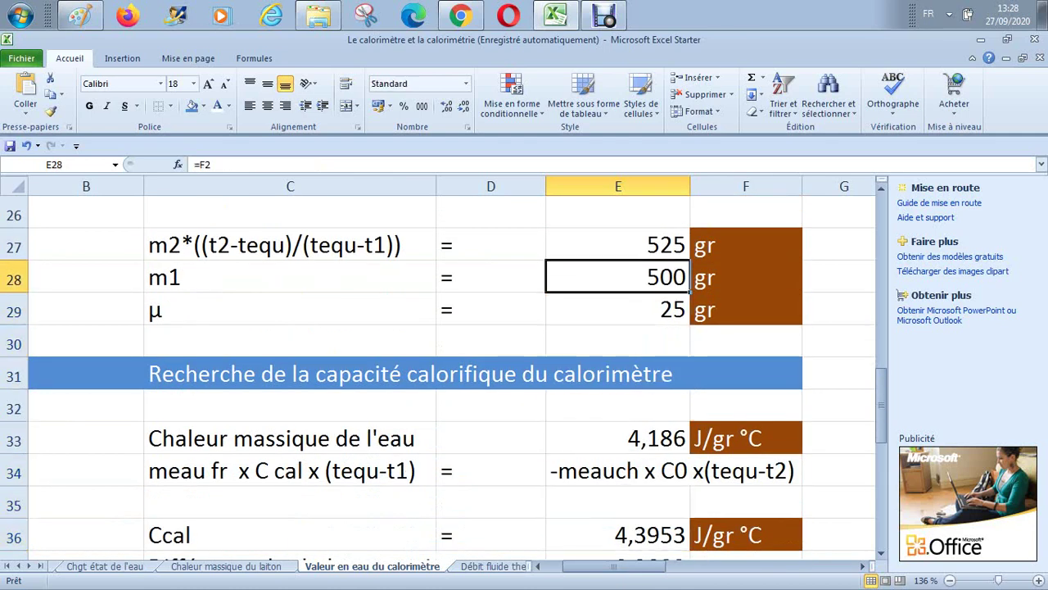
{"action": "key", "text": "Up"}
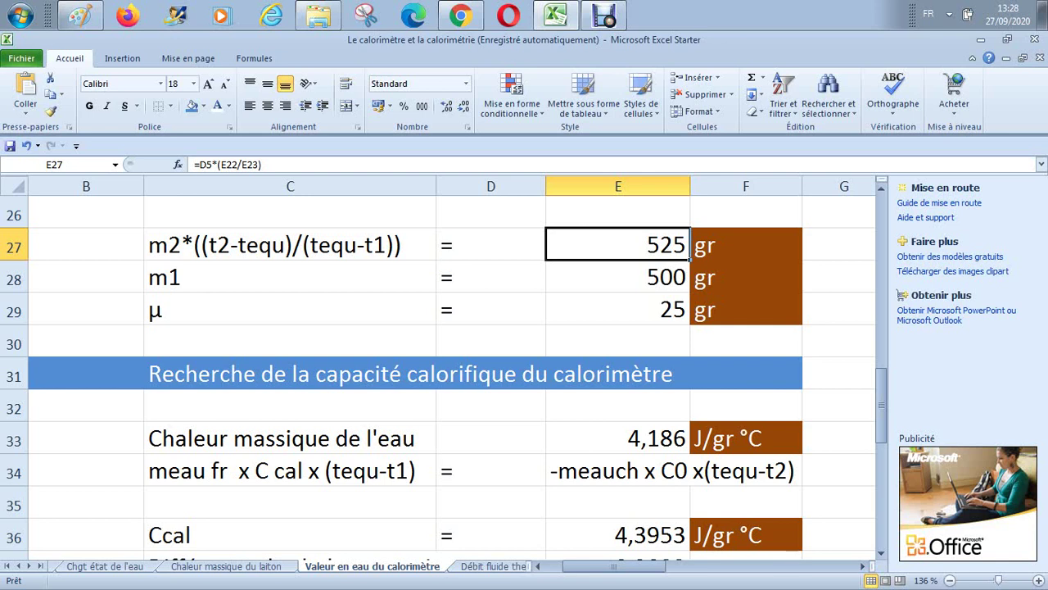
{"action": "key", "text": "Up"}
{"action": "key", "text": "Down"}
{"action": "key", "text": "Down"}
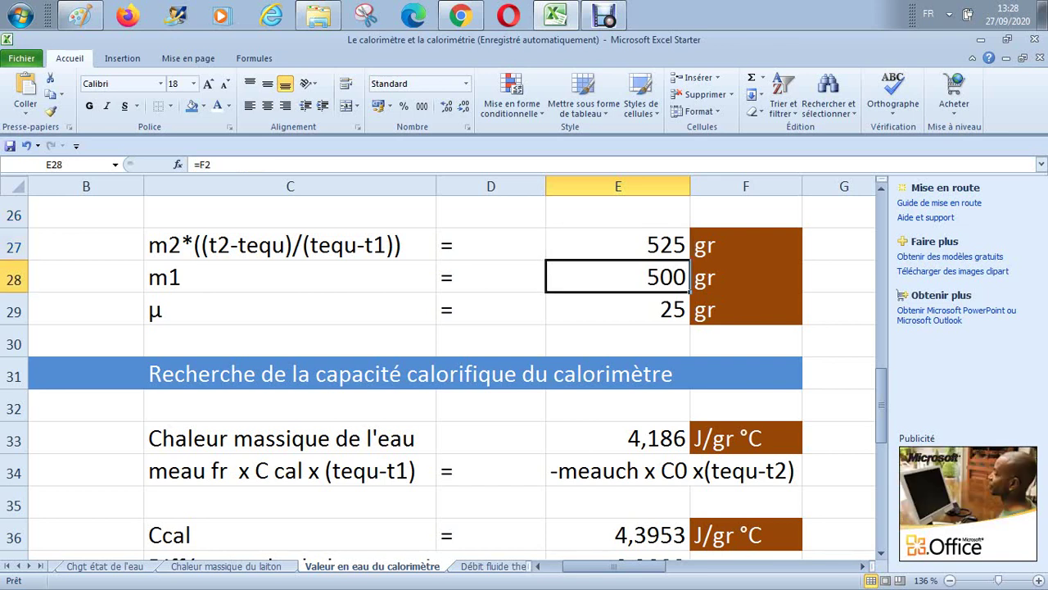
{"action": "key", "text": "Up"}
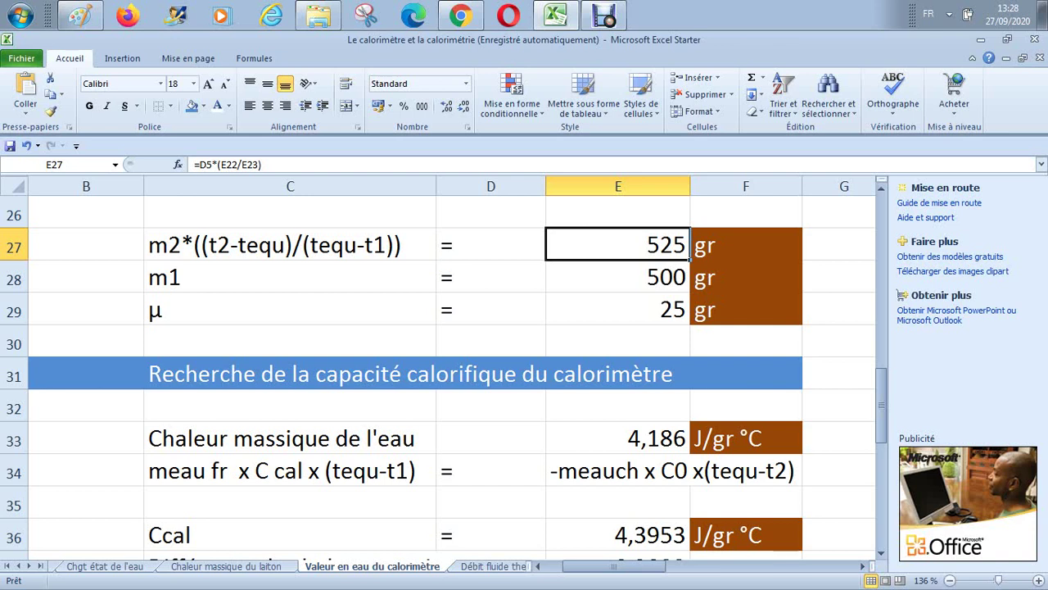
{"action": "left_click", "coordinate": [618, 277]}
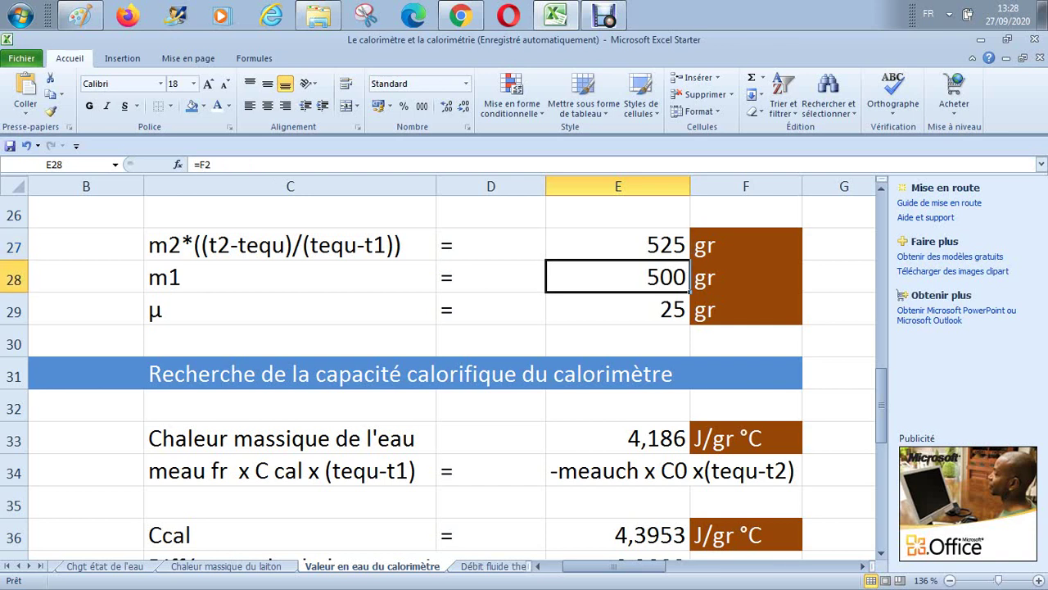
{"action": "left_click", "coordinate": [618, 245]}
{"action": "key", "text": "Down"}
{"action": "key", "text": "Down"}
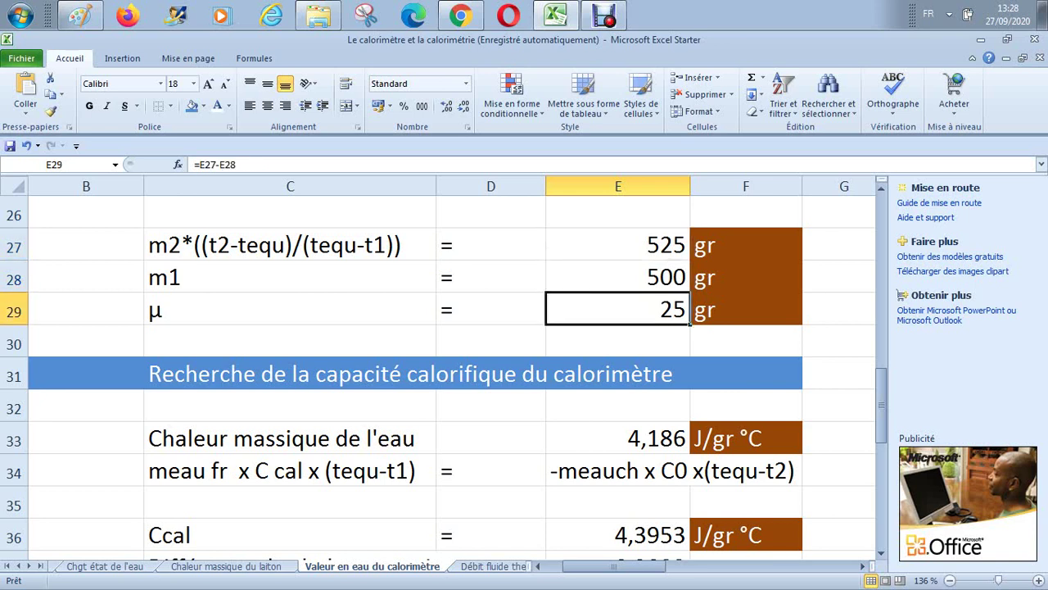
{"action": "key", "text": "Up"}
{"action": "key", "text": "Up"}
{"action": "key", "text": "Down"}
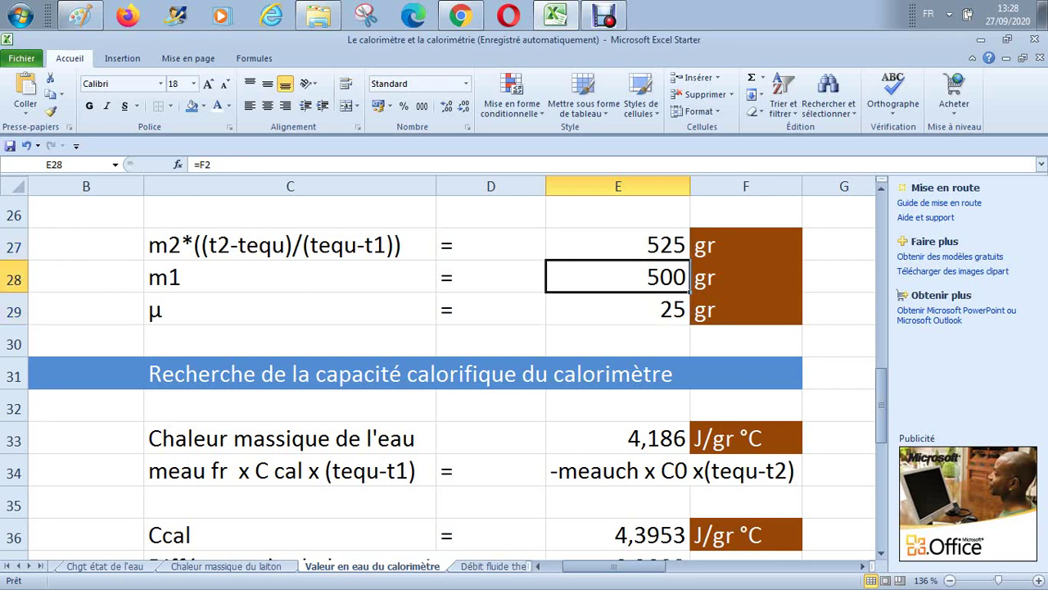
{"action": "key", "text": "Up"}
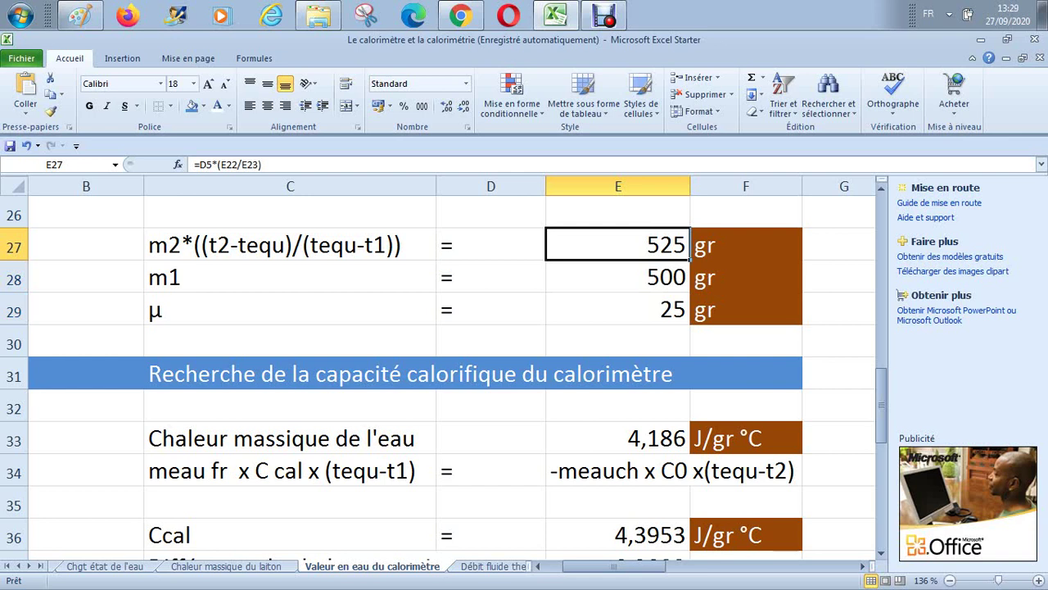
{"action": "key", "text": "Down"}
{"action": "key", "text": "Up"}
{"action": "key", "text": "Down"}
{"action": "key", "text": "Down"}
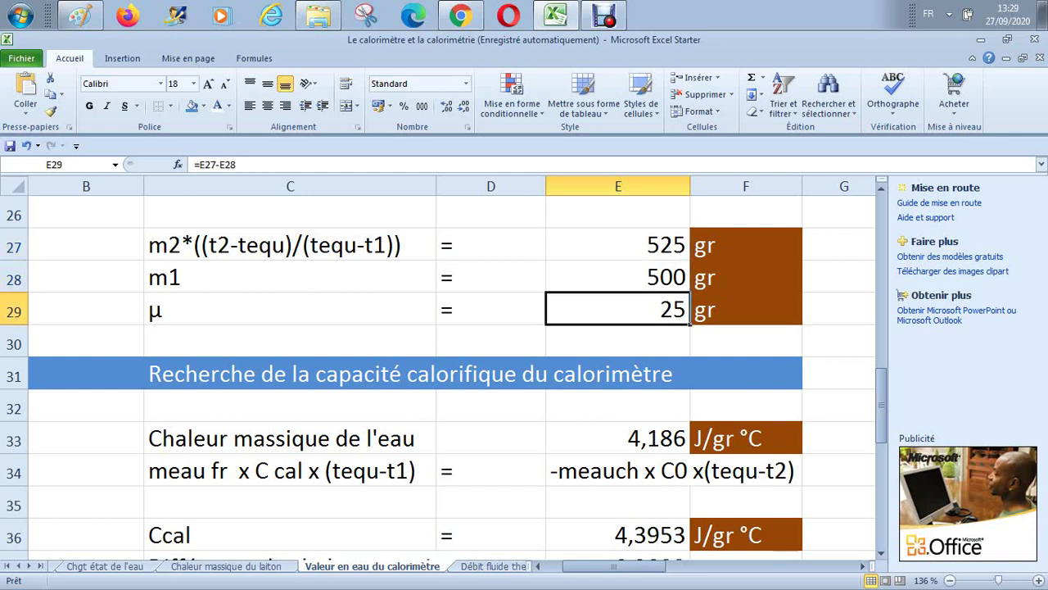
{"action": "key", "text": "Up"}
{"action": "key", "text": "Up"}
{"action": "key", "text": "Down"}
{"action": "key", "text": "Up"}
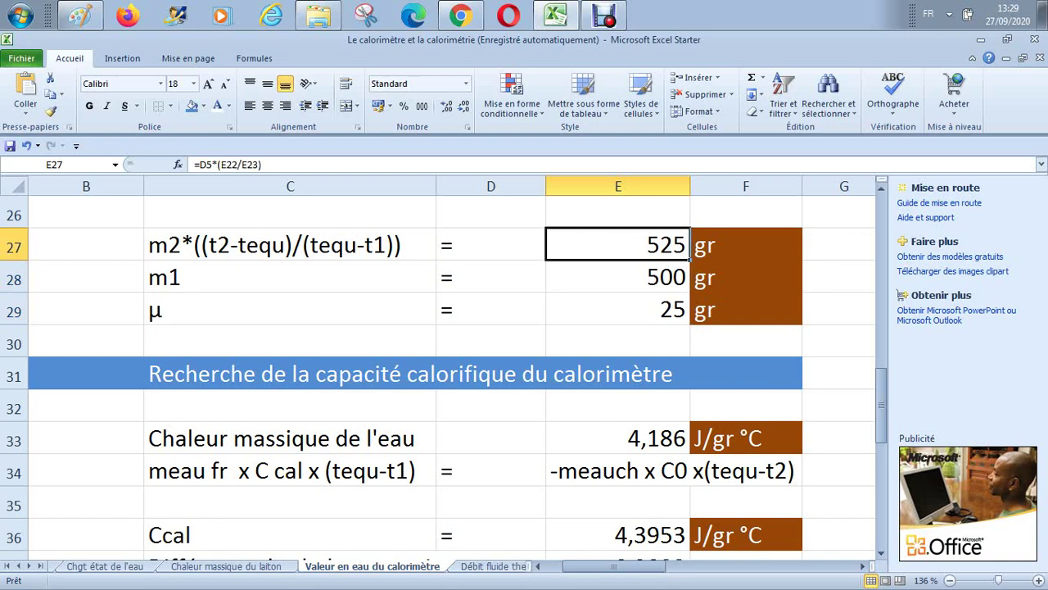
Go back to the theoretical equilibrium temperature section and examine the theoretical/real margin formula in D18.
{"action": "key", "text": "Down"}
{"action": "key", "text": "Up"}
{"action": "key", "text": "Up"}
{"action": "key", "text": "Up"}
{"action": "key", "text": "Up"}
{"action": "key", "text": "Up"}
{"action": "key", "text": "Up"}
{"action": "key", "text": "Up"}
{"action": "key", "text": "Up"}
{"action": "key", "text": "Up"}
{"action": "key", "text": "Up"}
{"action": "key", "text": "Up"}
{"action": "key", "text": "Up"}
{"action": "key", "text": "Up"}
{"action": "key", "text": "Up"}
{"action": "key", "text": "Up"}
{"action": "key", "text": "Up"}
{"action": "key", "text": "Up"}
{"action": "key", "text": "Up"}
{"action": "key", "text": "Up"}
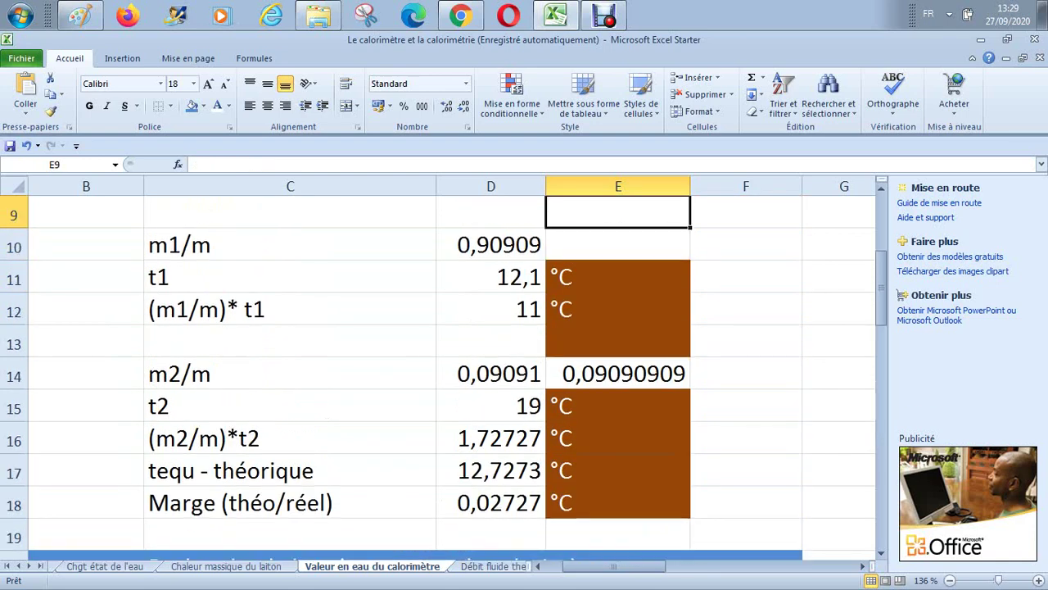
{"action": "key", "text": "Down"}
{"action": "key", "text": "Down"}
{"action": "key", "text": "Down"}
{"action": "key", "text": "Down"}
{"action": "key", "text": "Down"}
{"action": "key", "text": "Down"}
{"action": "key", "text": "Down"}
{"action": "key", "text": "Down"}
{"action": "key", "text": "Down"}
{"action": "key", "text": "Down"}
{"action": "key", "text": "Down"}
{"action": "key", "text": "Down"}
{"action": "key", "text": "Down"}
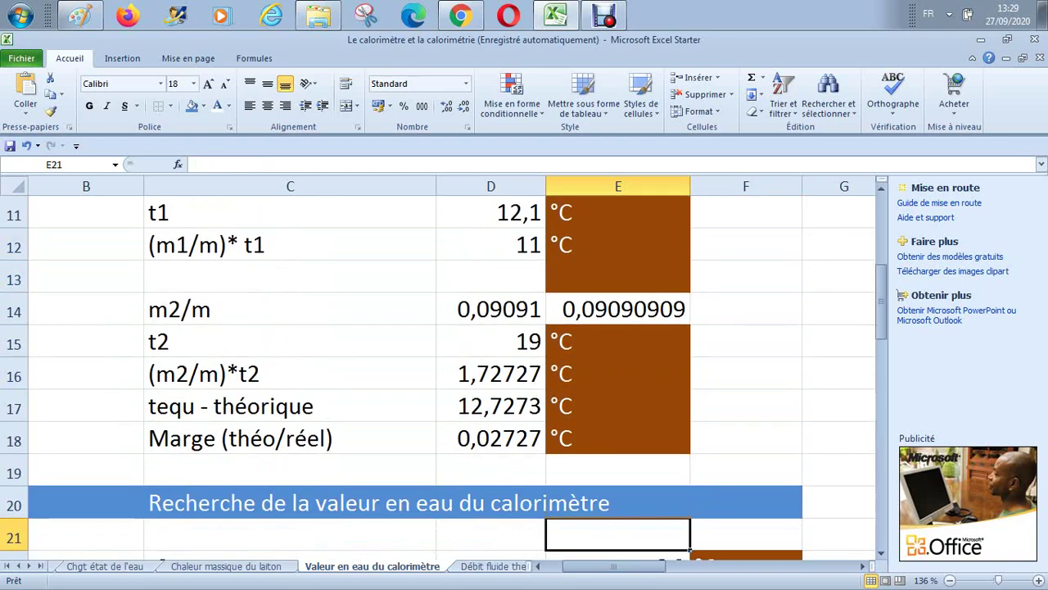
{"action": "key", "text": "Down"}
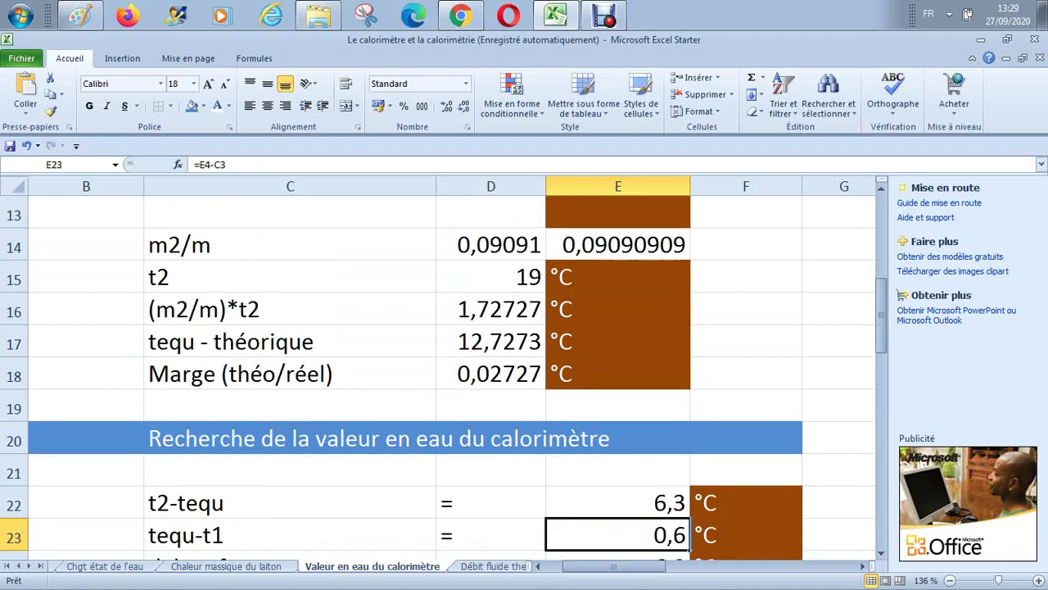
{"action": "left_click", "coordinate": [492, 374]}
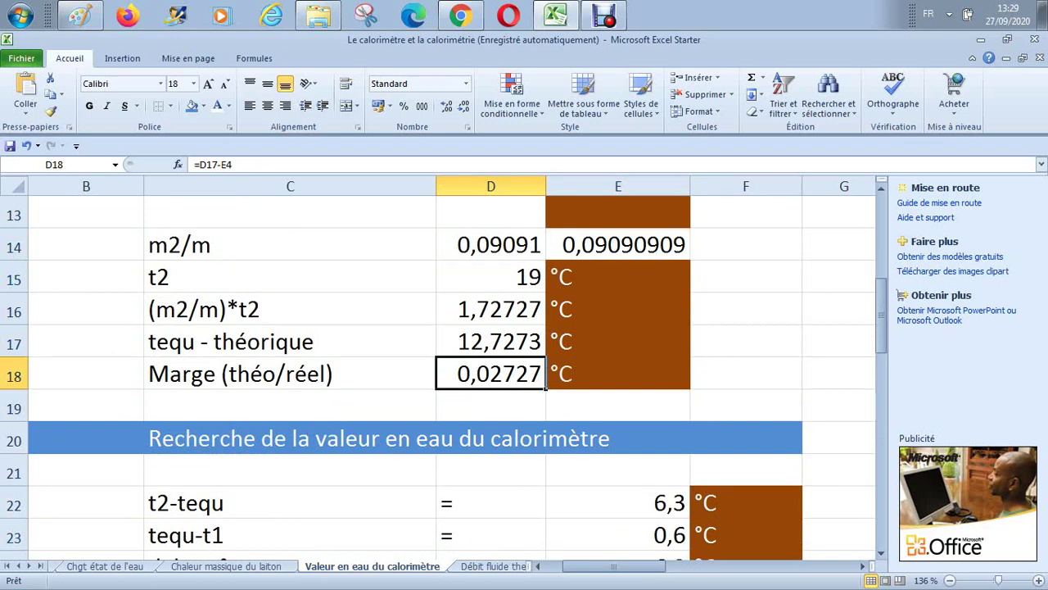
Go down to the absorbed heat sections and examine the accessories' heat formula in C45 and the cold water result above it.
{"action": "key", "text": "Down"}
{"action": "key", "text": "Down"}
{"action": "key", "text": "Down"}
{"action": "key", "text": "Down"}
{"action": "key", "text": "Down"}
{"action": "key", "text": "Down"}
{"action": "key", "text": "Down"}
{"action": "key", "text": "Down"}
{"action": "key", "text": "Down"}
{"action": "key", "text": "Down"}
{"action": "key", "text": "Down"}
{"action": "key", "text": "Down"}
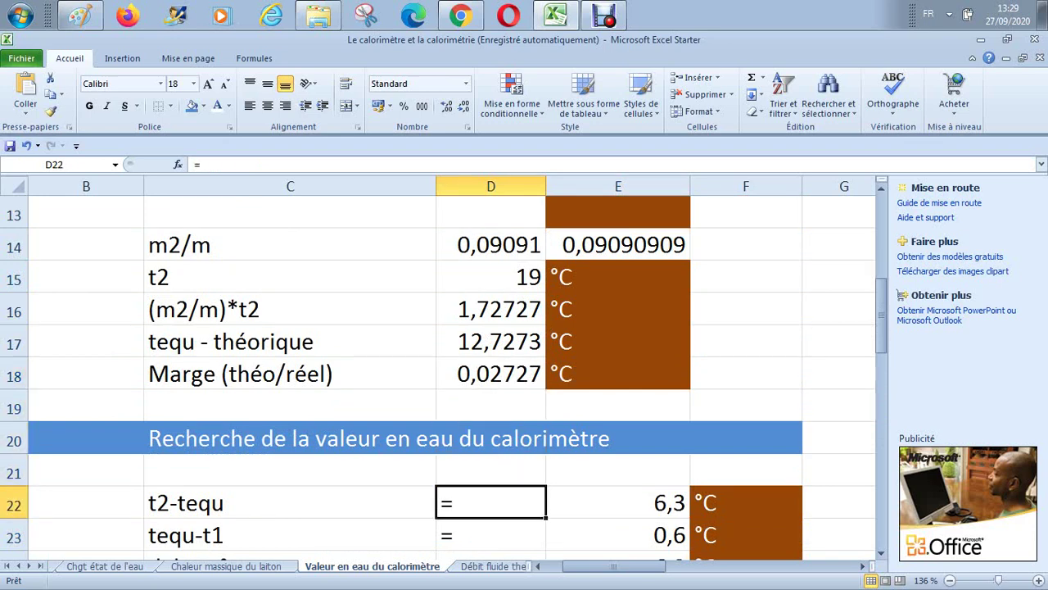
{"action": "key", "text": "Down"}
{"action": "key", "text": "Down"}
{"action": "key", "text": "Down"}
{"action": "key", "text": "Down"}
{"action": "key", "text": "Down"}
{"action": "key", "text": "Down"}
{"action": "key", "text": "Down"}
{"action": "key", "text": "Down"}
{"action": "key", "text": "Down"}
{"action": "key", "text": "Down"}
{"action": "key", "text": "Down"}
{"action": "key", "text": "Down"}
{"action": "key", "text": "Down"}
{"action": "key", "text": "Down"}
{"action": "key", "text": "Down"}
{"action": "key", "text": "Down"}
{"action": "key", "text": "Down"}
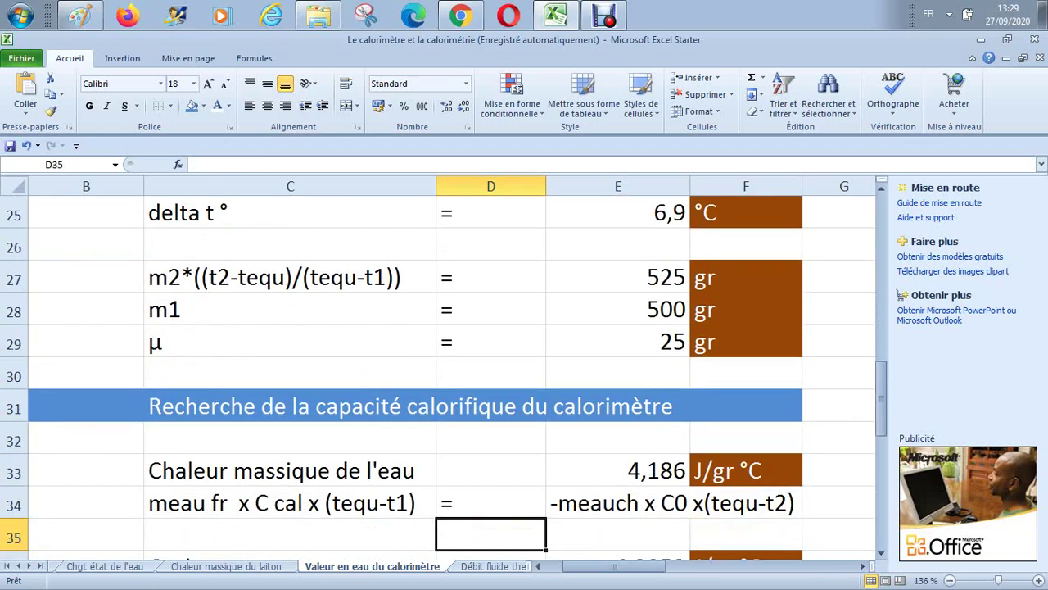
{"action": "key", "text": "Up"}
{"action": "key", "text": "Up"}
{"action": "key", "text": "Up"}
{"action": "key", "text": "Up"}
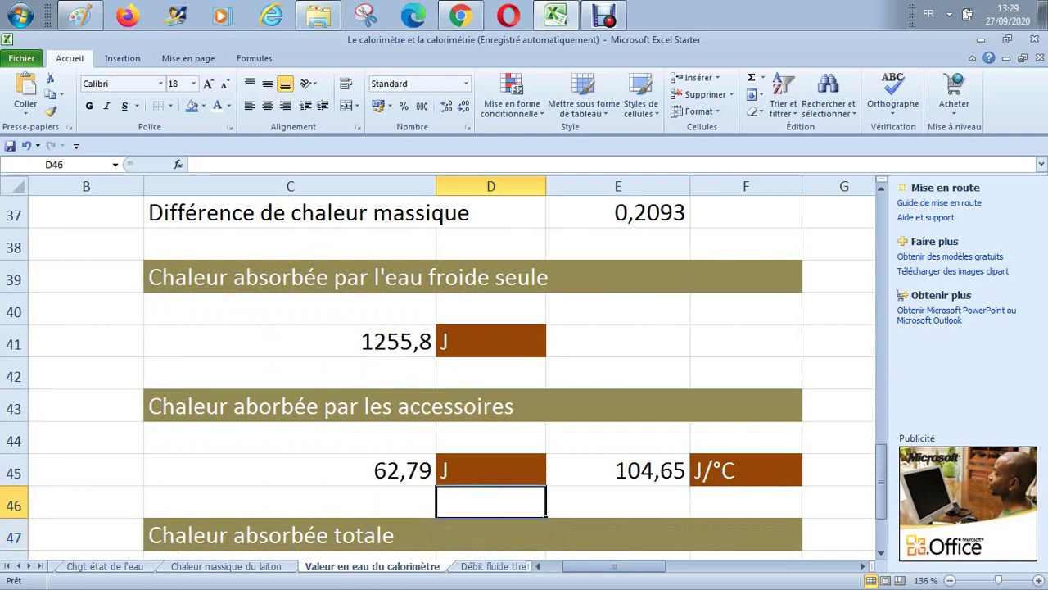
{"action": "key", "text": "Down"}
{"action": "key", "text": "Left"}
{"action": "key", "text": "Down"}
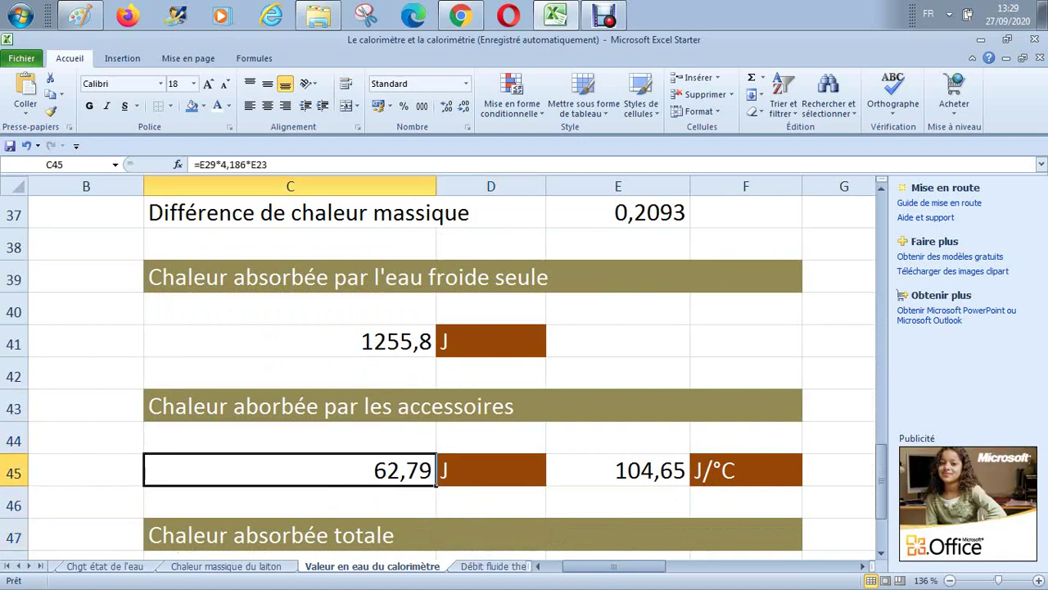
{"action": "key", "text": "Up"}
{"action": "key", "text": "Up"}
{"action": "key", "text": "Up"}
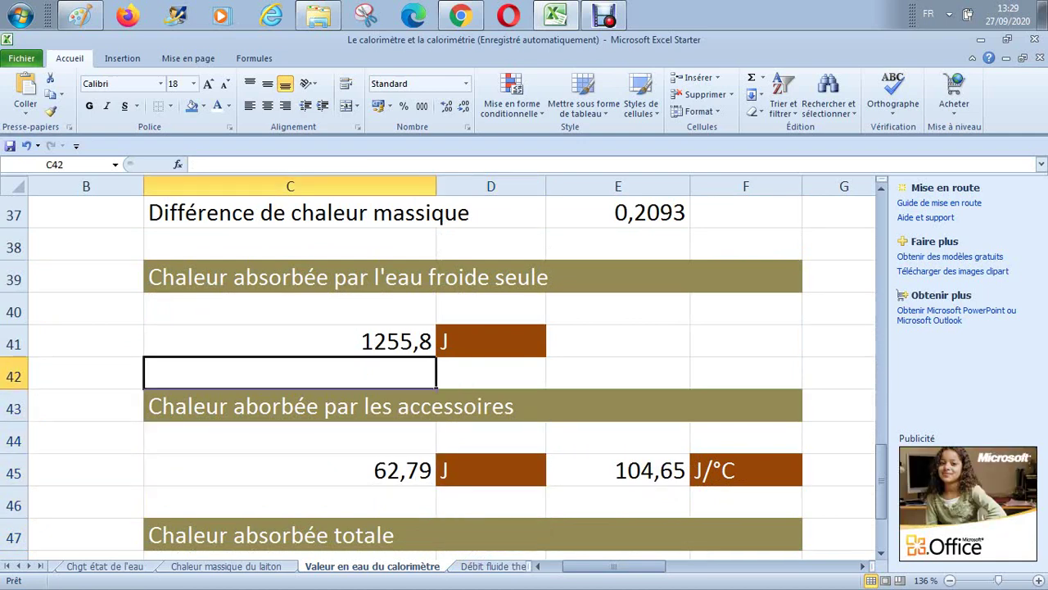
{"action": "key", "text": "Right"}
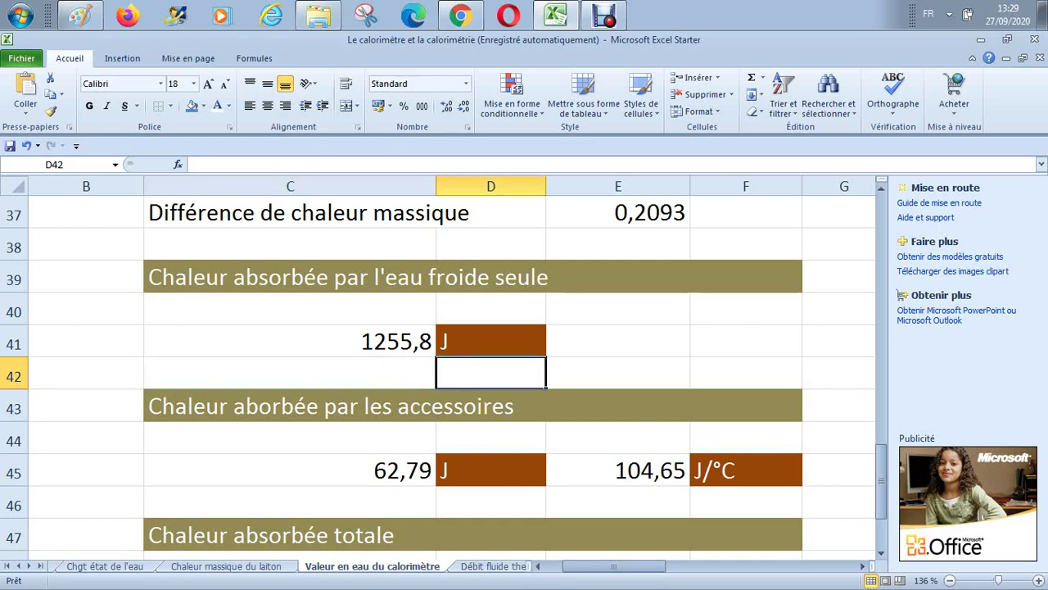
Switch to Paint and pencil a purple arrow from m0 in the first equation's red box down to a handwritten "500 gr".
{"action": "left_click", "coordinate": [80, 15]}
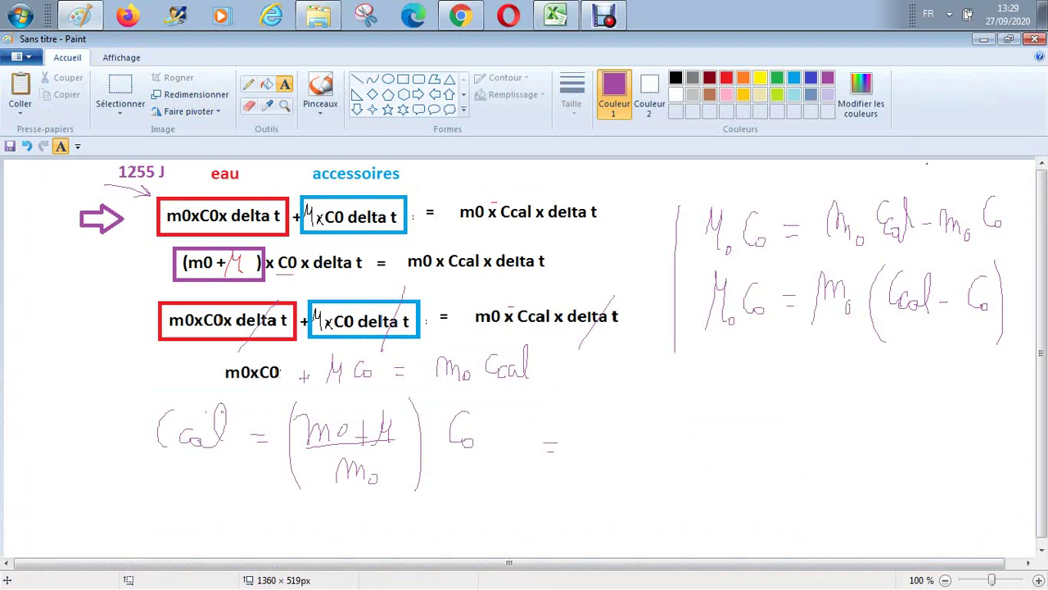
{"action": "left_click", "coordinate": [248, 84]}
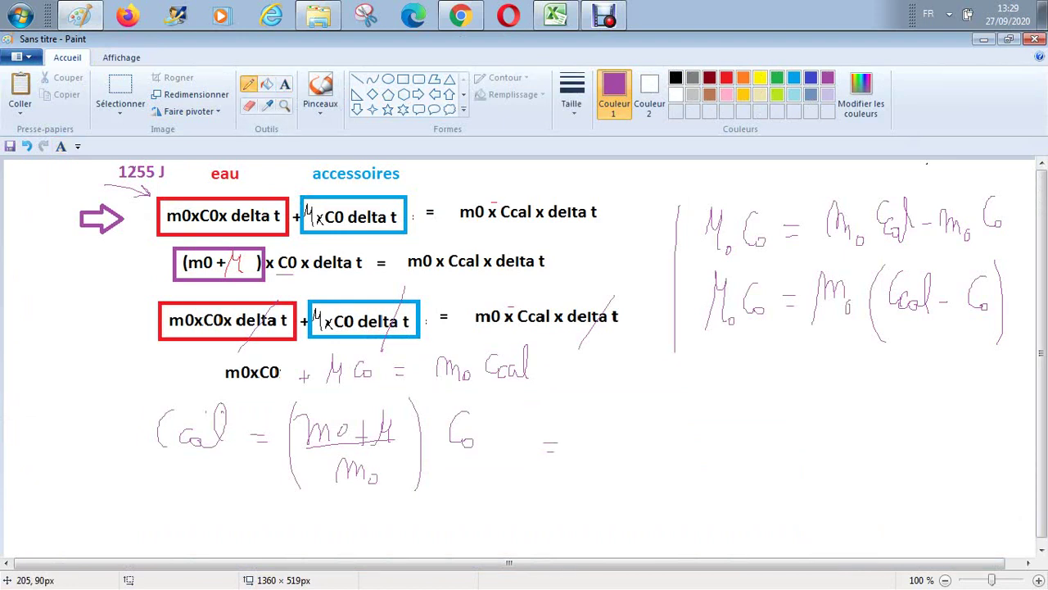
{"action": "mouse_move", "coordinate": [168, 222]}
{"action": "left_mouse_down"}
{"action": "mouse_move", "coordinate": [81, 277]}
{"action": "mouse_move", "coordinate": [55, 310]}
{"action": "mouse_move", "coordinate": [59, 325]}
{"action": "mouse_move", "coordinate": [67, 304]}
{"action": "mouse_move", "coordinate": [120, 292]}
{"action": "left_mouse_up"}
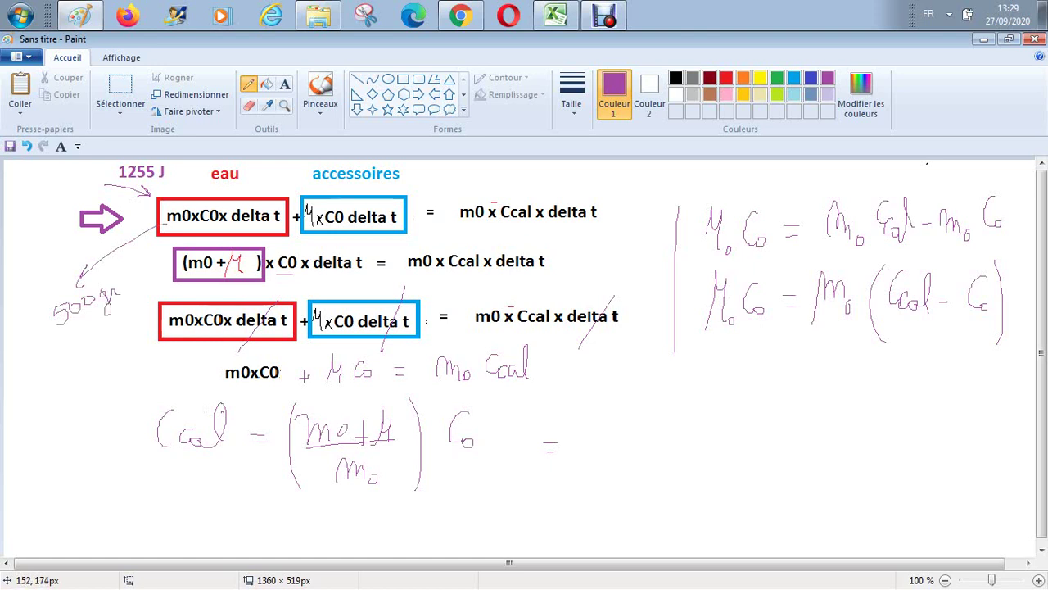